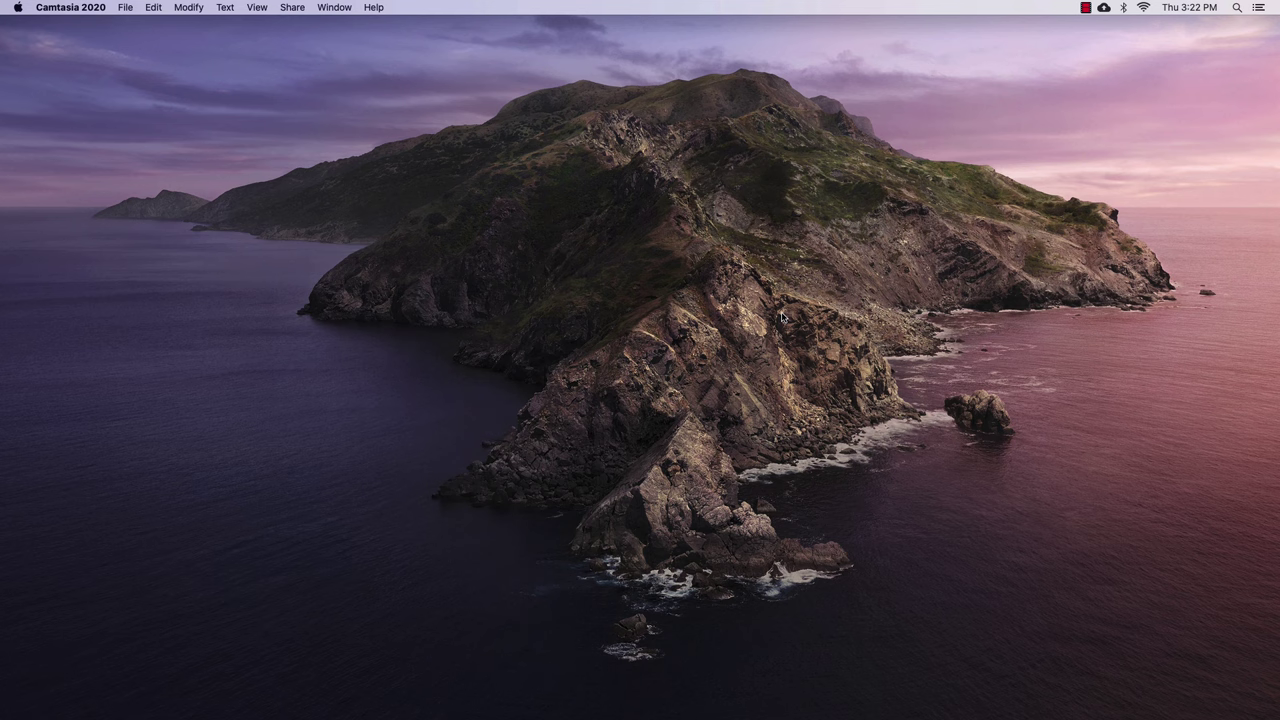
# - In Chrome, search Google for 'sketchbook' and open the official Autodesk SketchBook website
pyautogui.moveTo(437, 716)
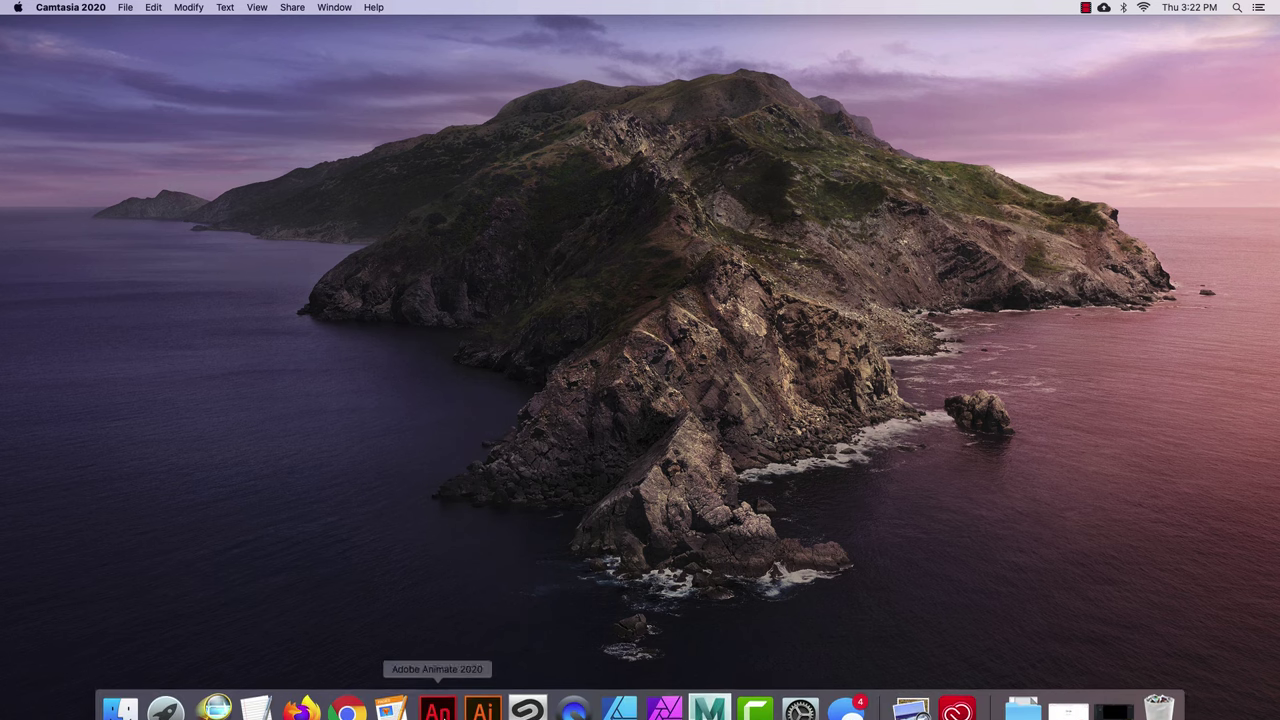
pyautogui.click(347, 690)
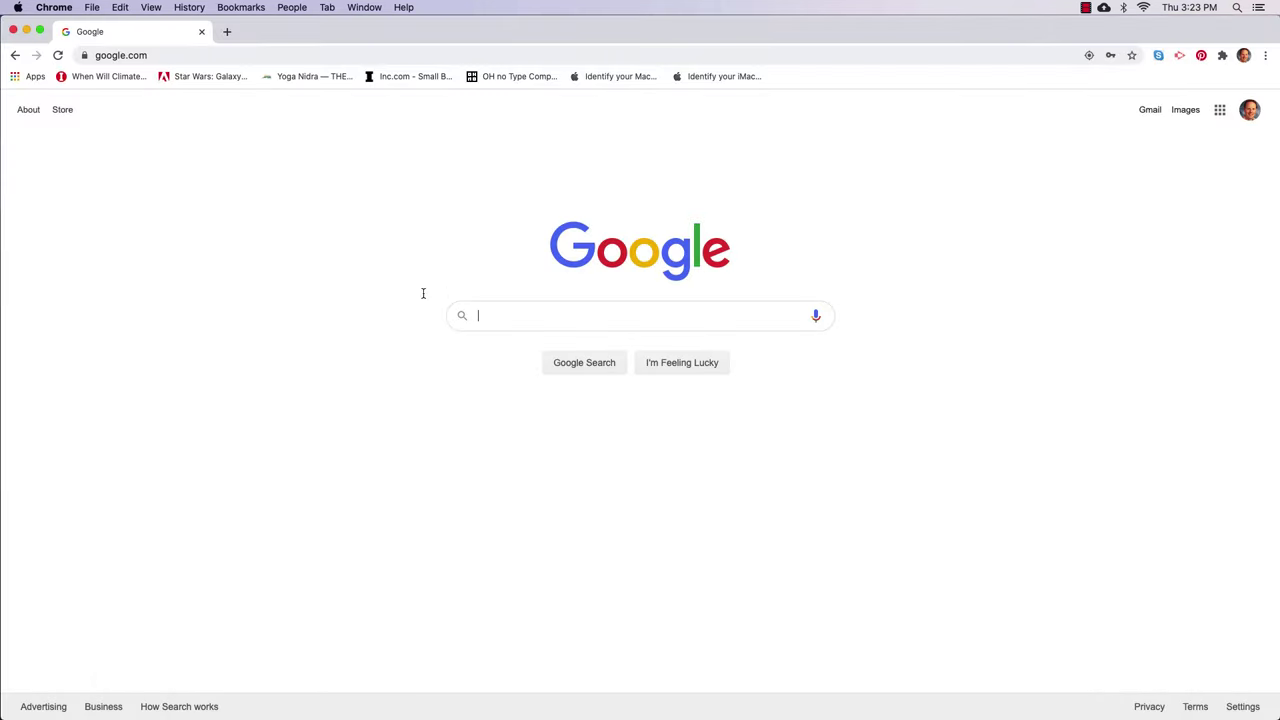
pyautogui.click(516, 318)
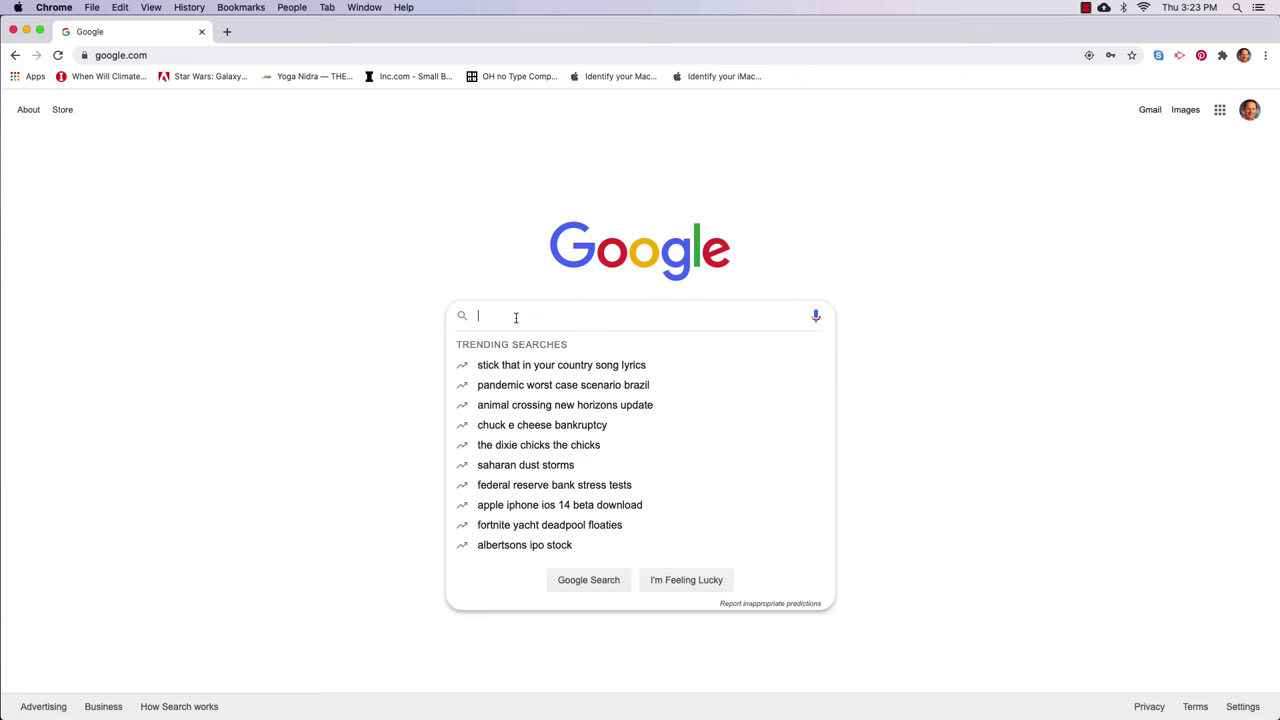
pyautogui.write('ske')
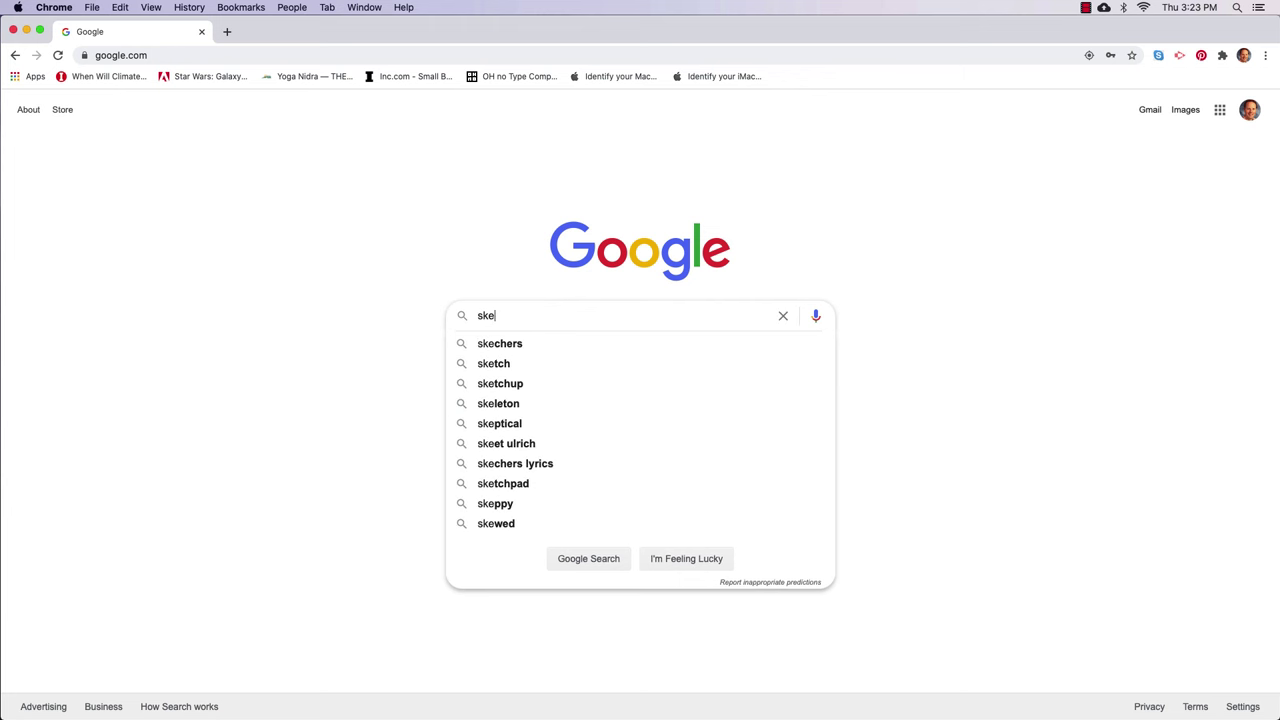
pyautogui.write('tc')
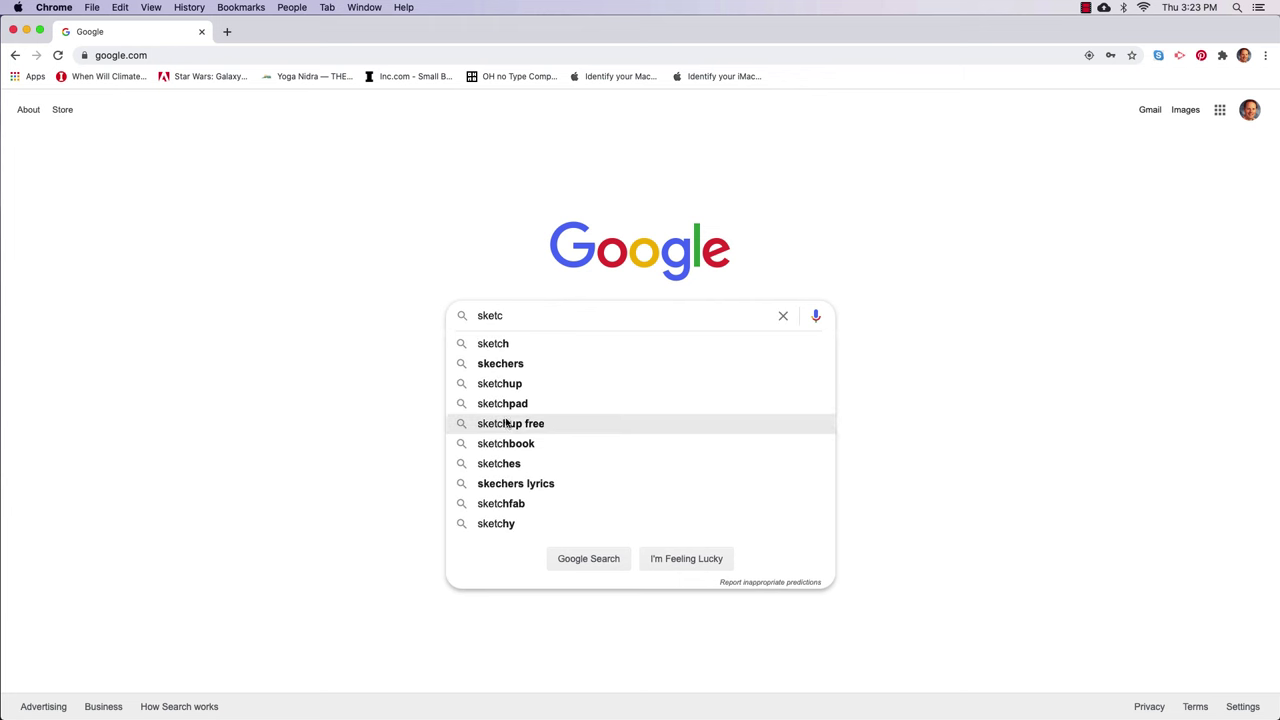
pyautogui.click(525, 446)
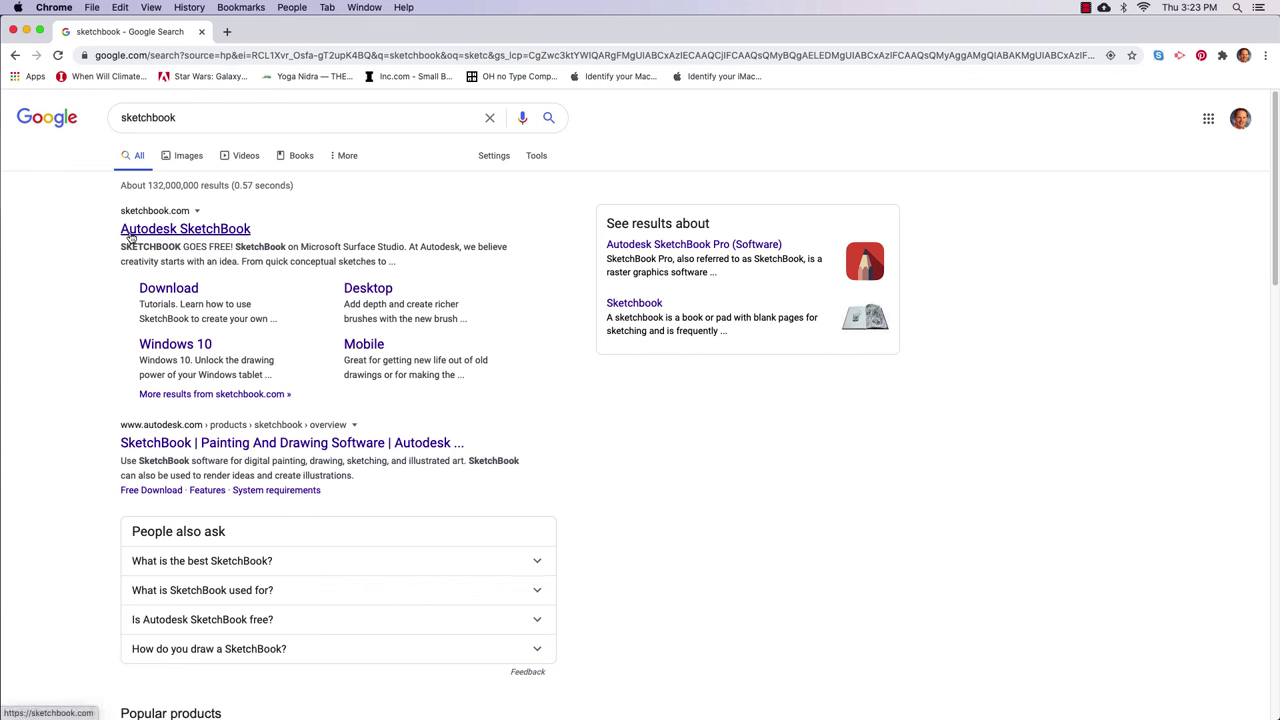
pyautogui.click(210, 233)
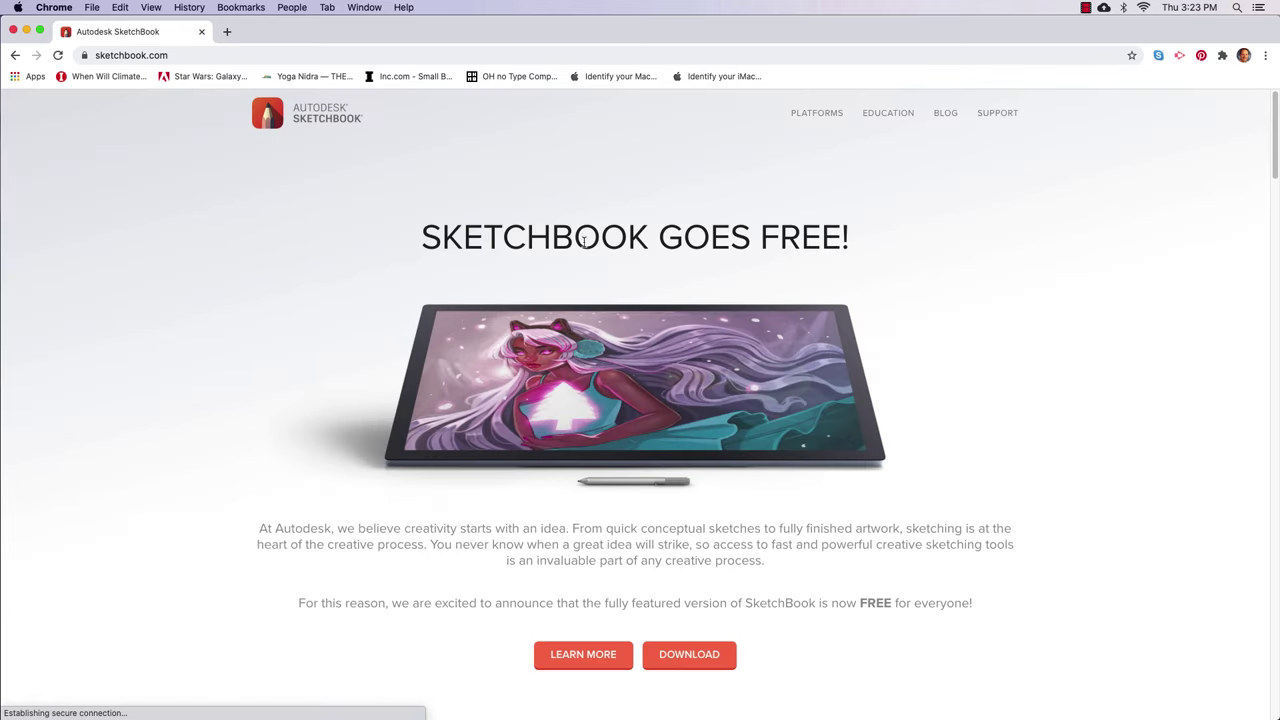
# - Download SketchBook for Mac and open SketchBook_v8.7.1_mac.dmg
pyautogui.scroll(-3, 841, 432)
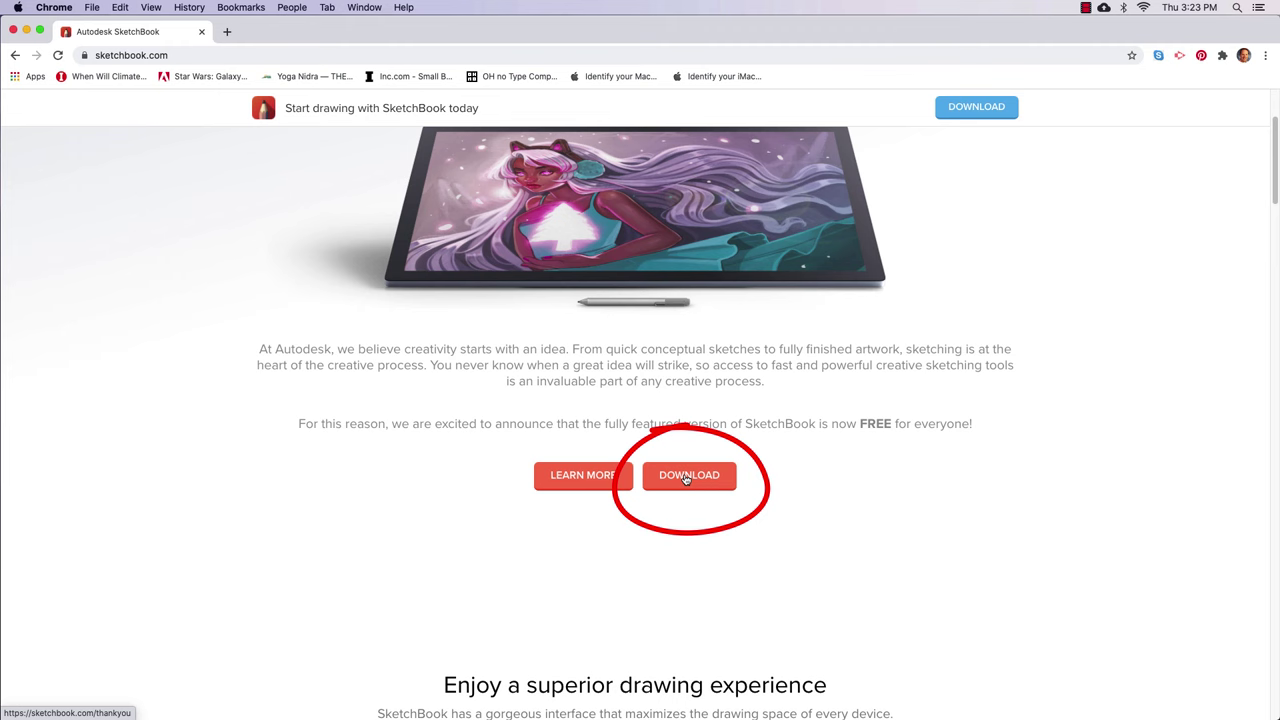
pyautogui.click(728, 484)
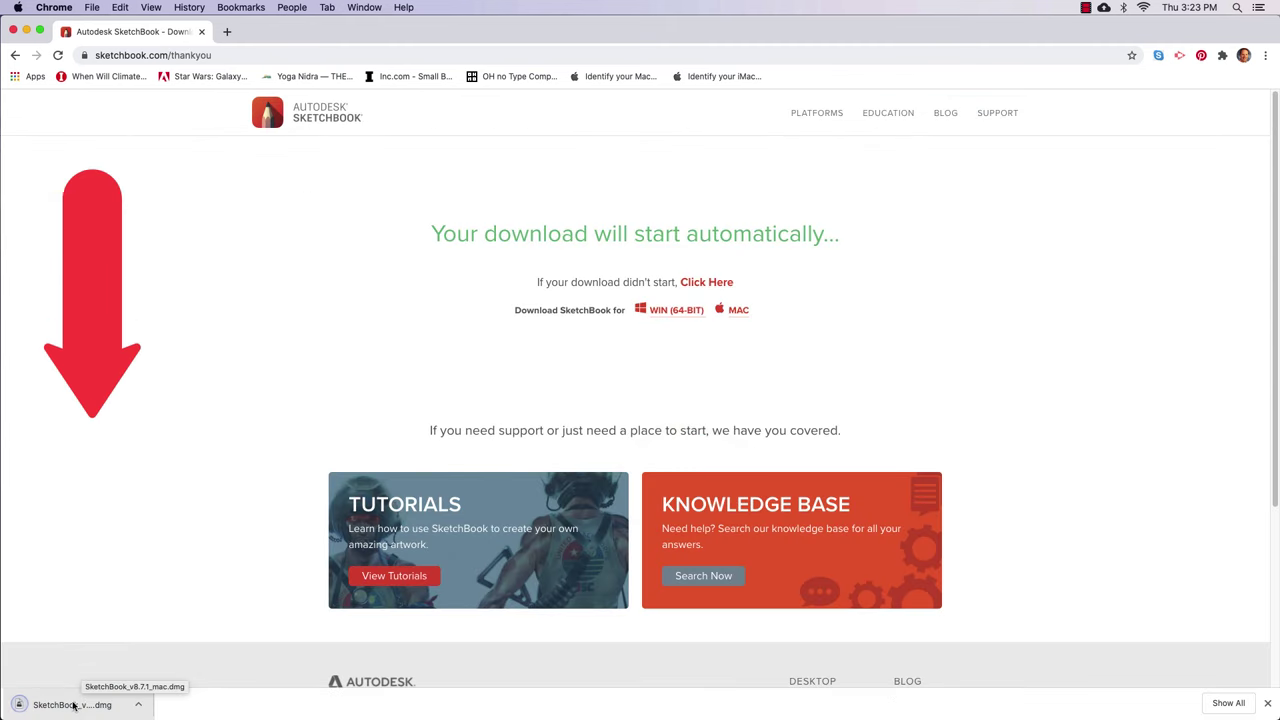
pyautogui.click(69, 707)
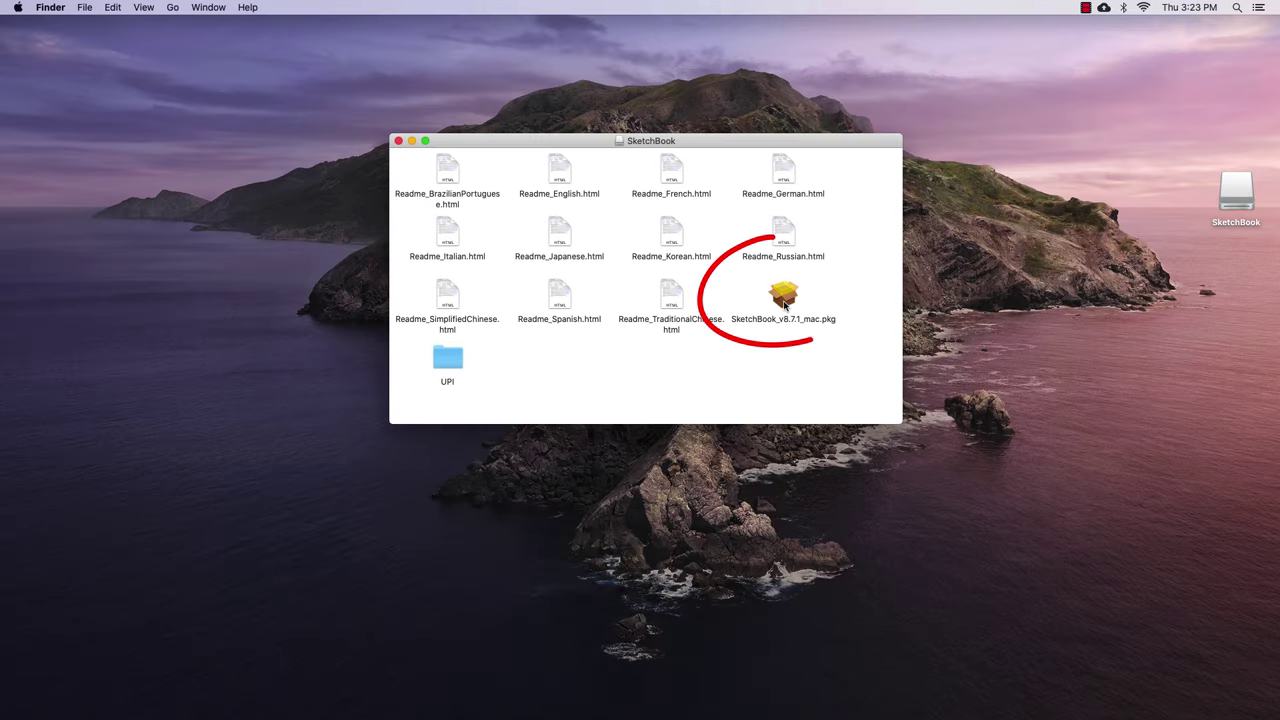
# - Launch the SketchBook installer package, go through the Read Me, and agree to the license
pyautogui.doubleClick(785, 300)
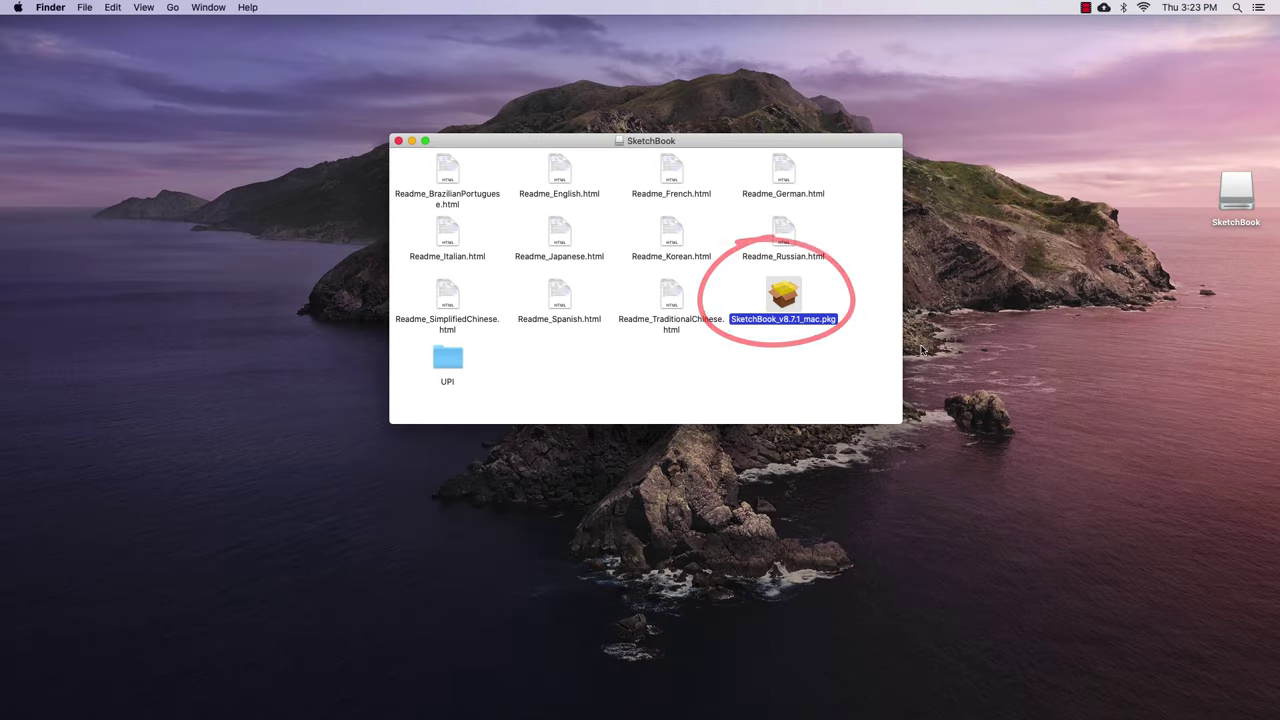
pyautogui.click(805, 440)
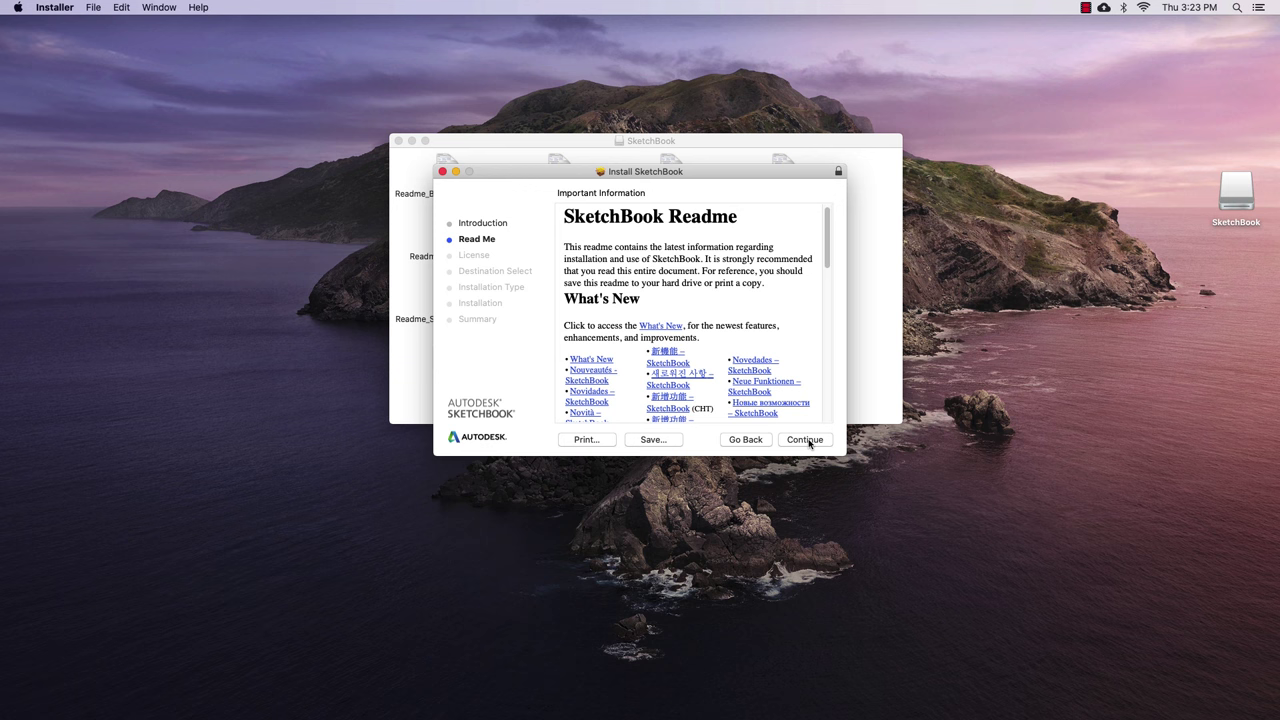
pyautogui.scroll(-10, 830, 366)
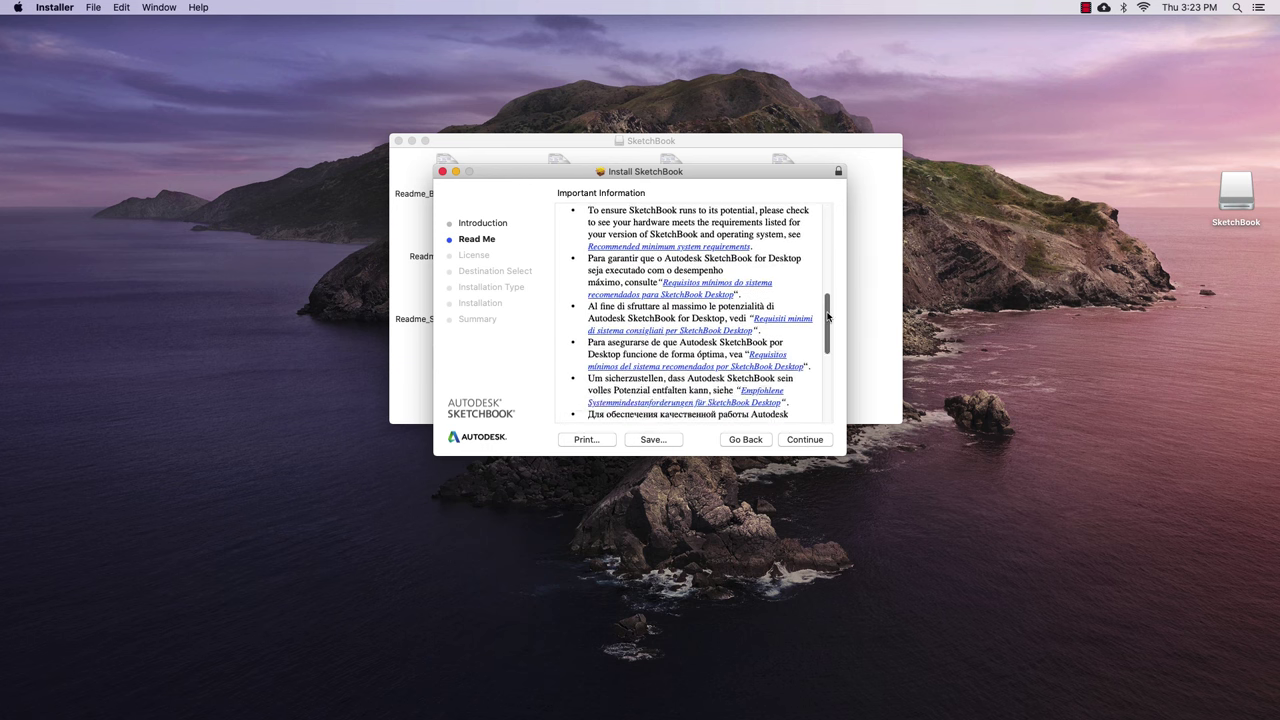
pyautogui.moveTo(830, 366); pyautogui.dragTo(830, 395)
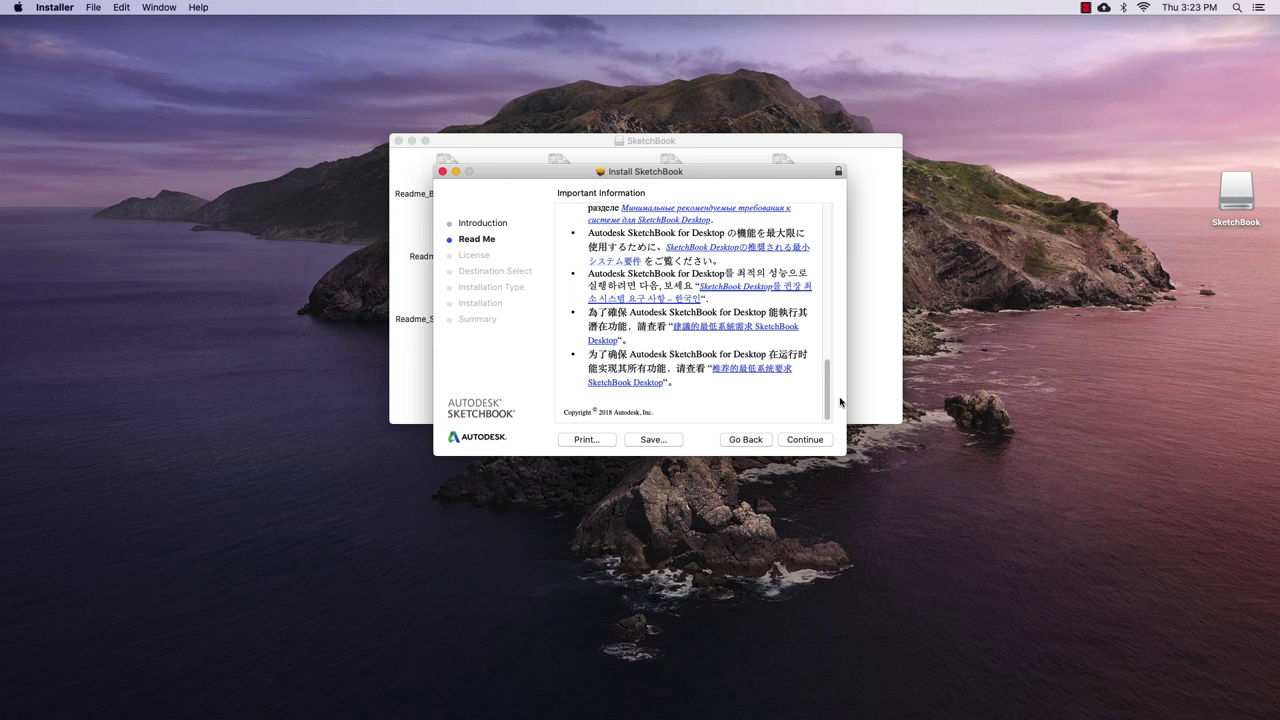
pyautogui.click(802, 440)
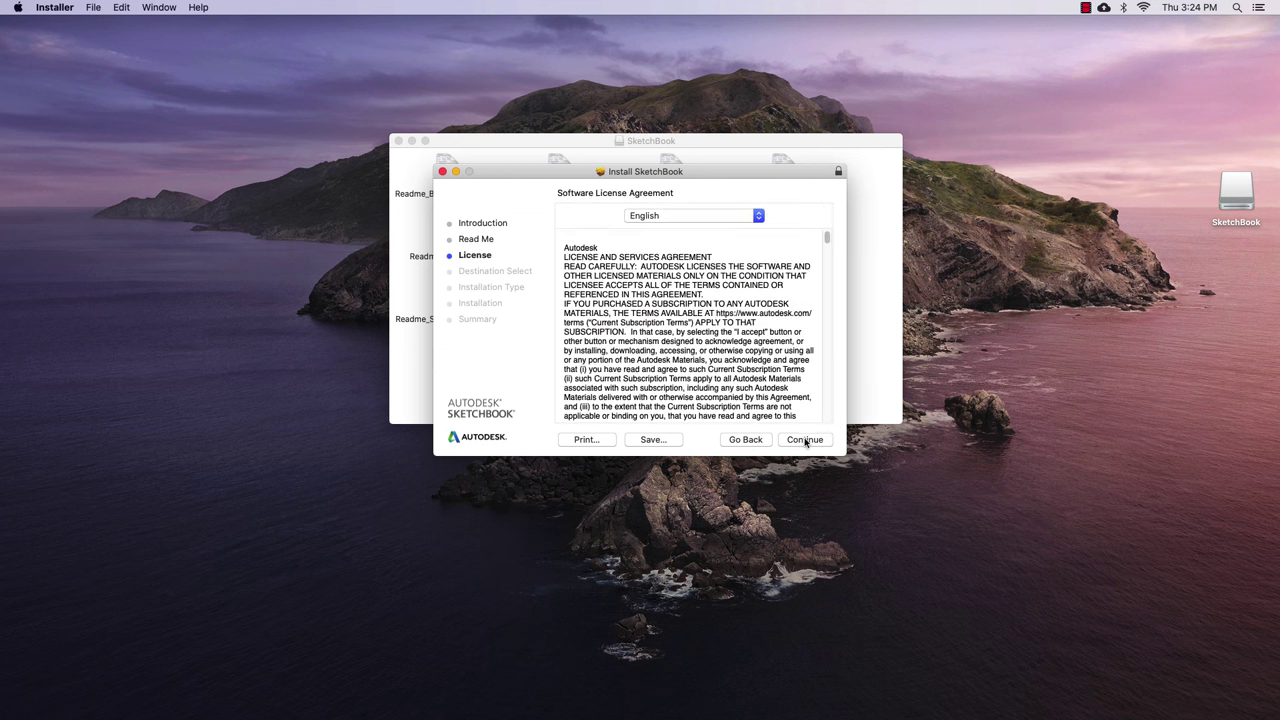
pyautogui.click(805, 440)
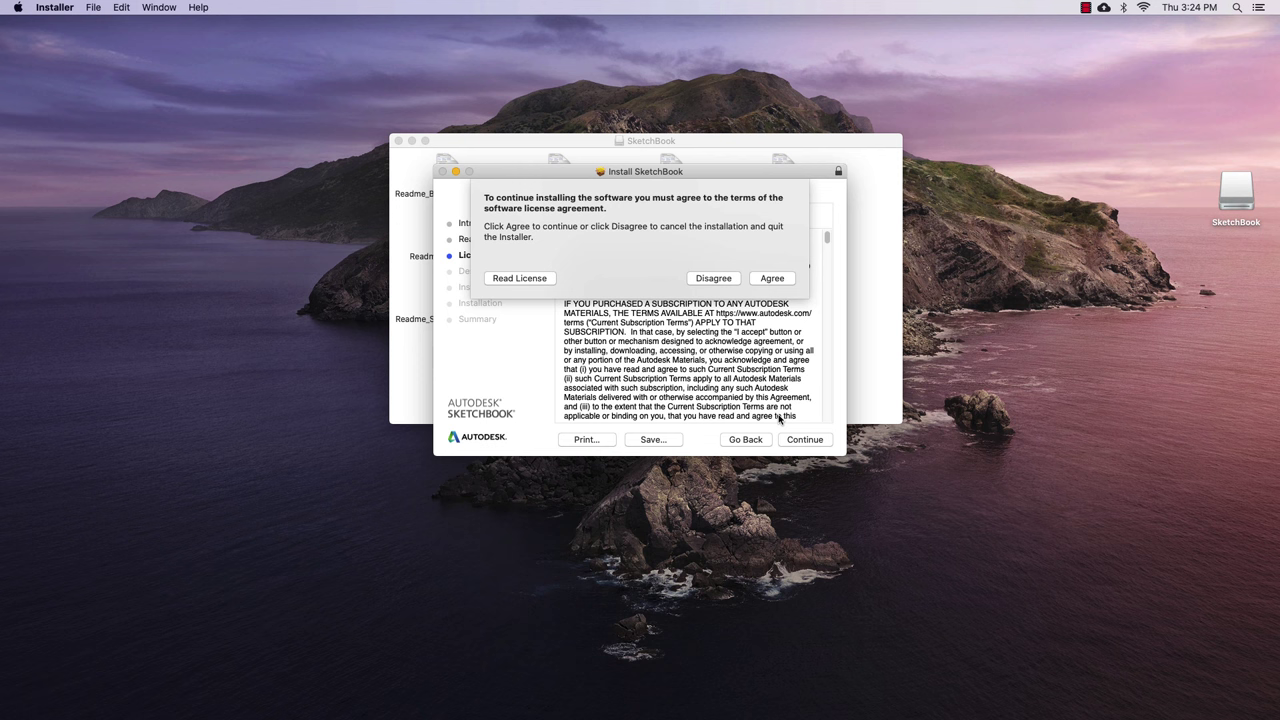
pyautogui.click(772, 279)
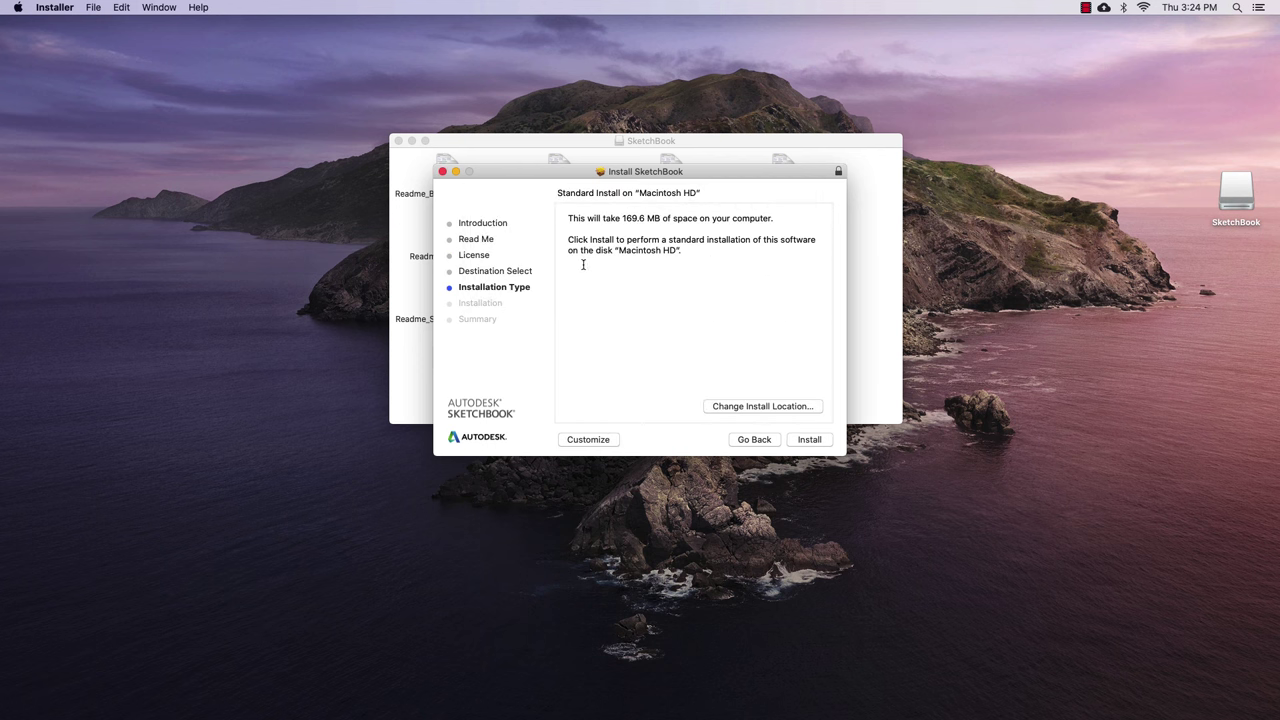
# - Install SketchBook on Macintosh HD, authorizing with the account password, then close the installer
pyautogui.click(818, 445)
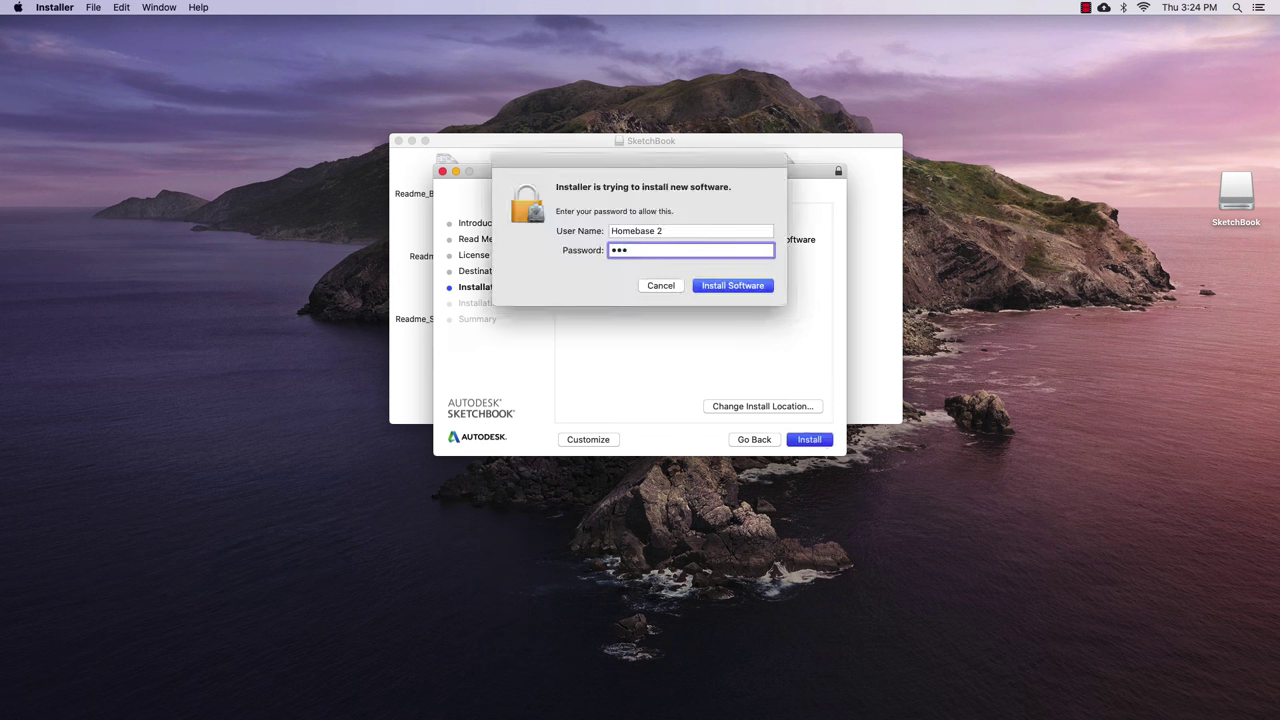
pyautogui.write('•••••••••••')
pyautogui.click(748, 287)
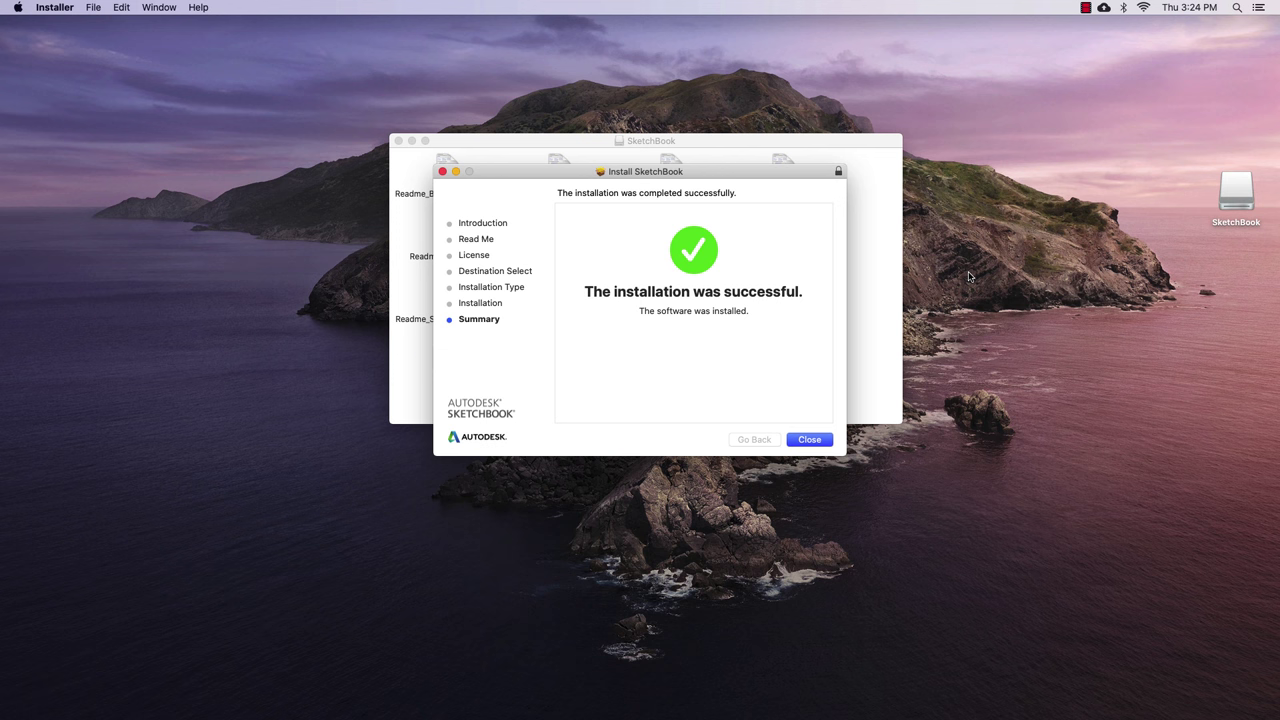
pyautogui.click(813, 443)
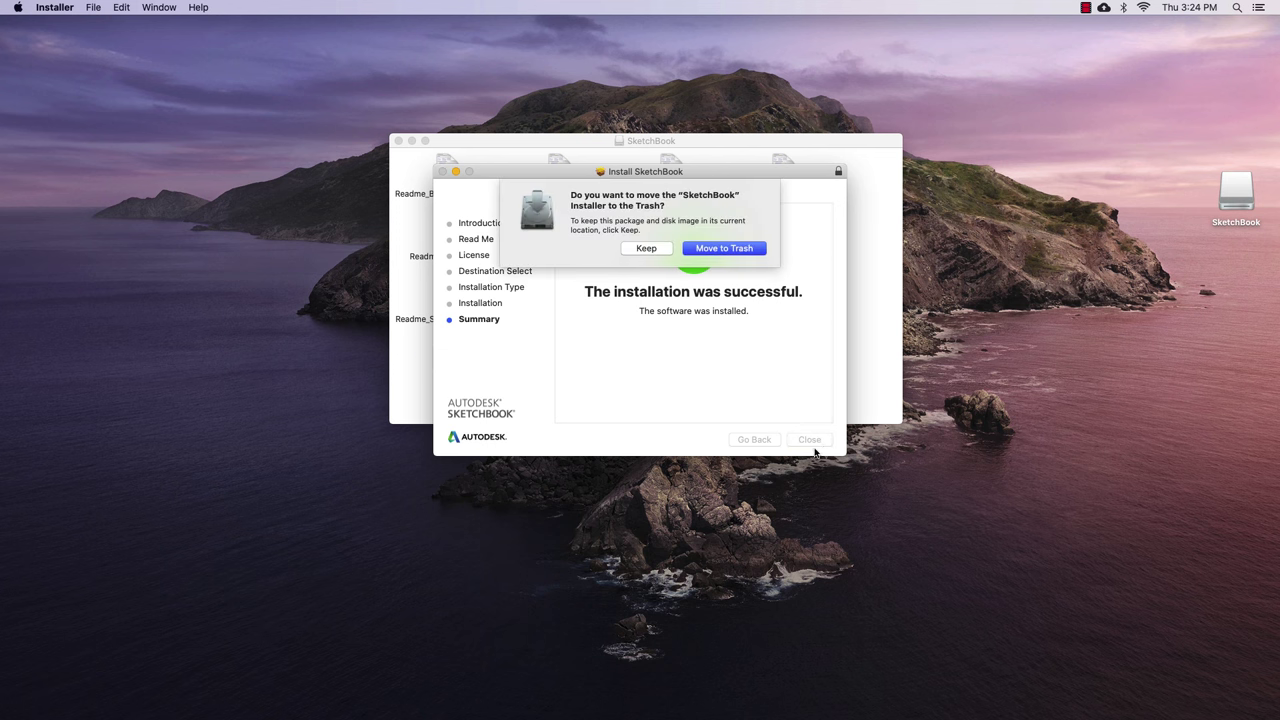
# - Move the installer to the Trash and open Applications > Autodesk > SketchBook in Finder
pyautogui.click(718, 253)
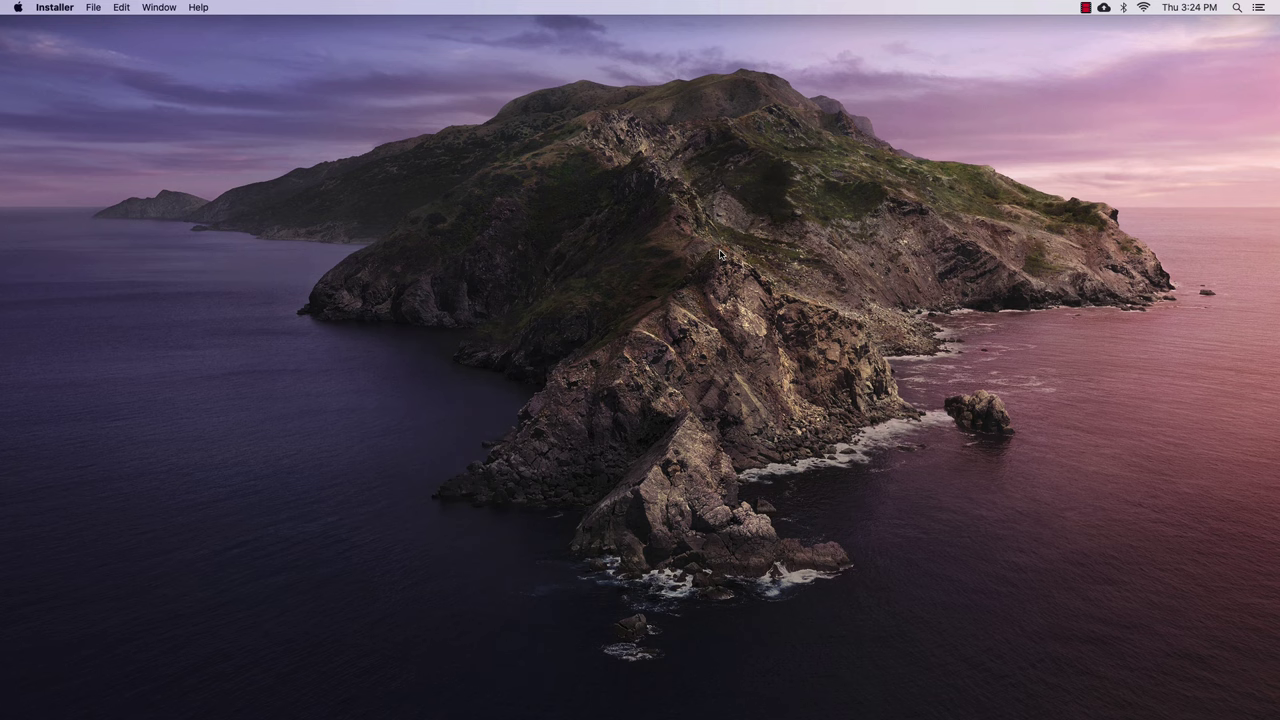
pyautogui.moveTo(336, 717)
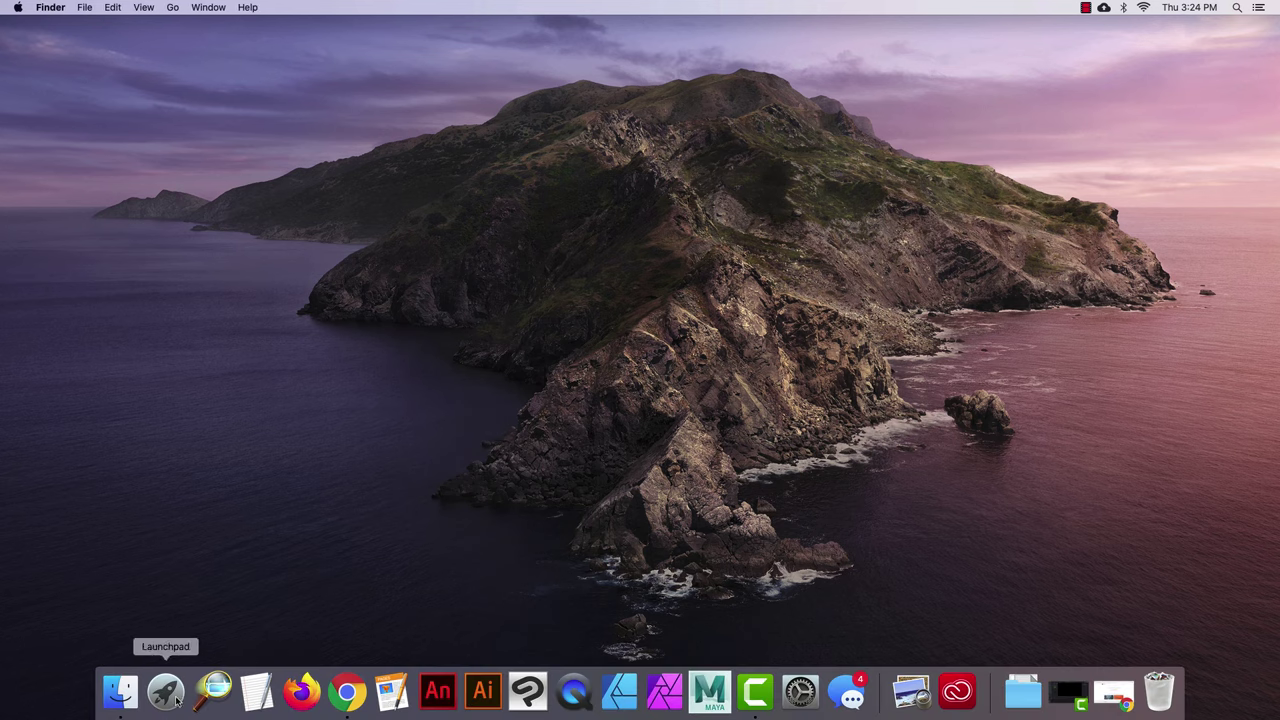
pyautogui.click(111, 700)
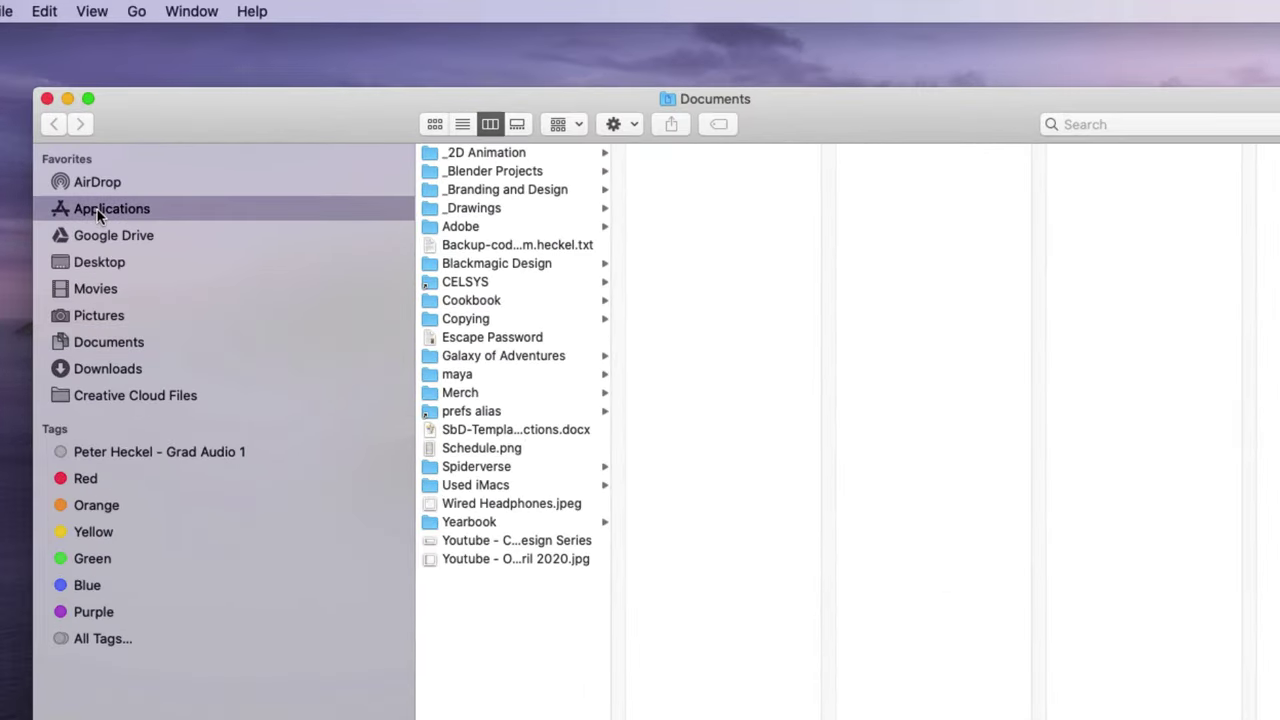
pyautogui.click(147, 139)
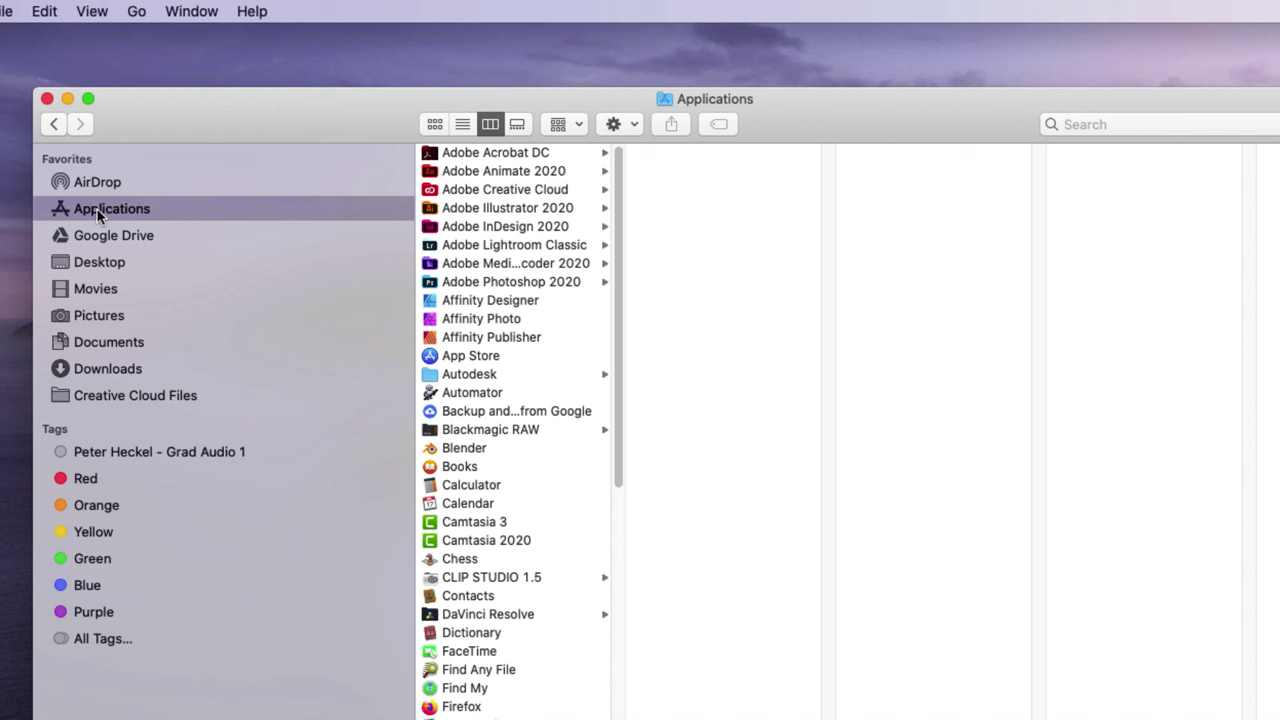
pyautogui.click(463, 376)
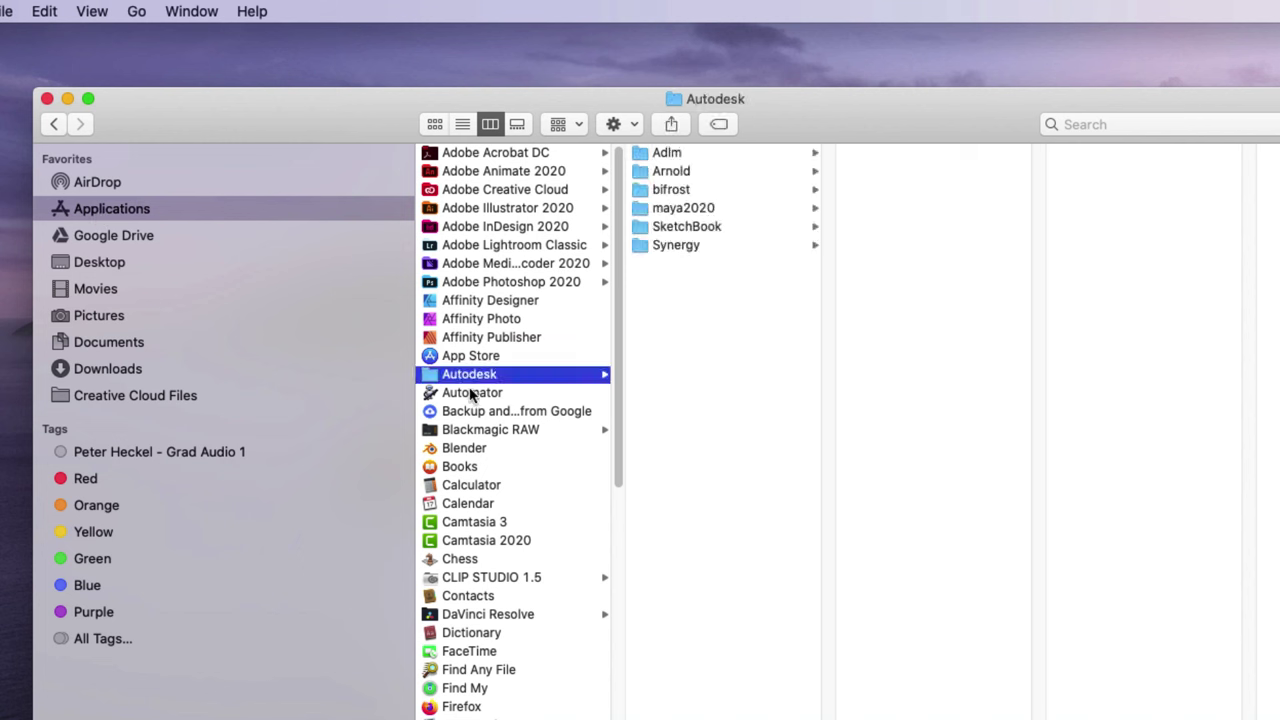
pyautogui.click(686, 229)
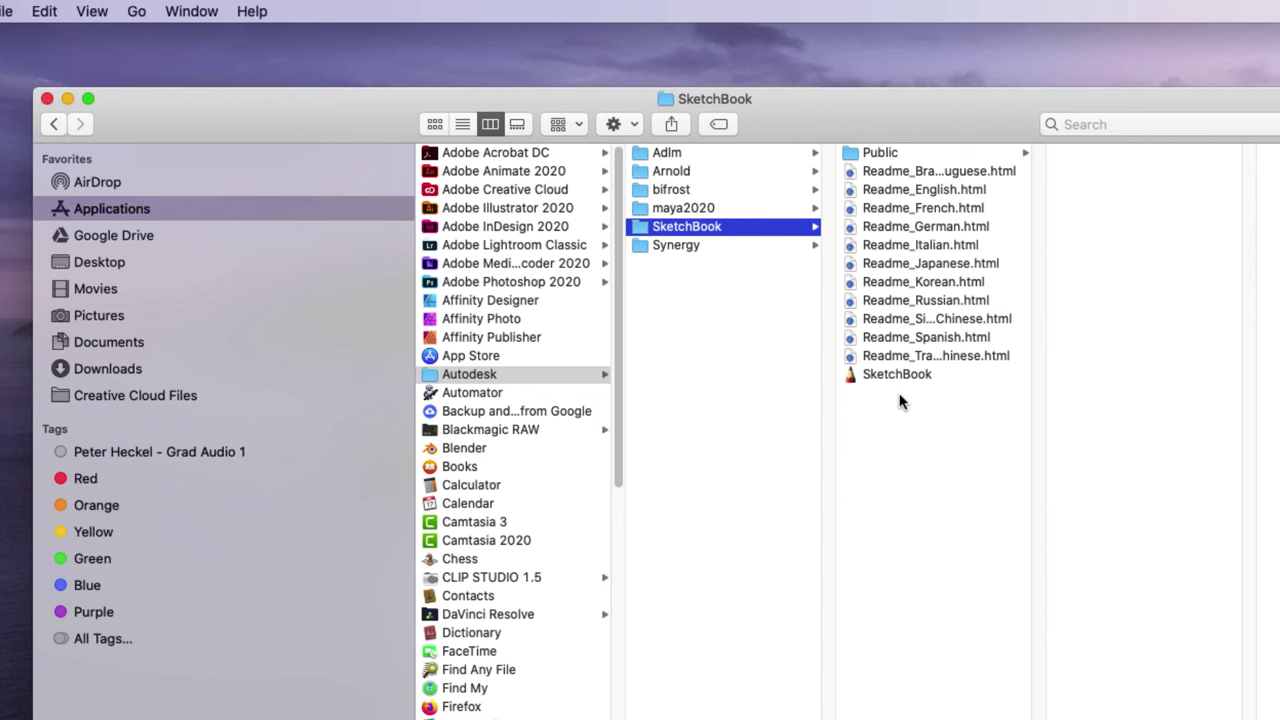
# - Pin SketchBook to the Dock between QuickTime and Affinity, then close the folder window
pyautogui.moveTo(870, 374); pyautogui.dragTo(880, 612)
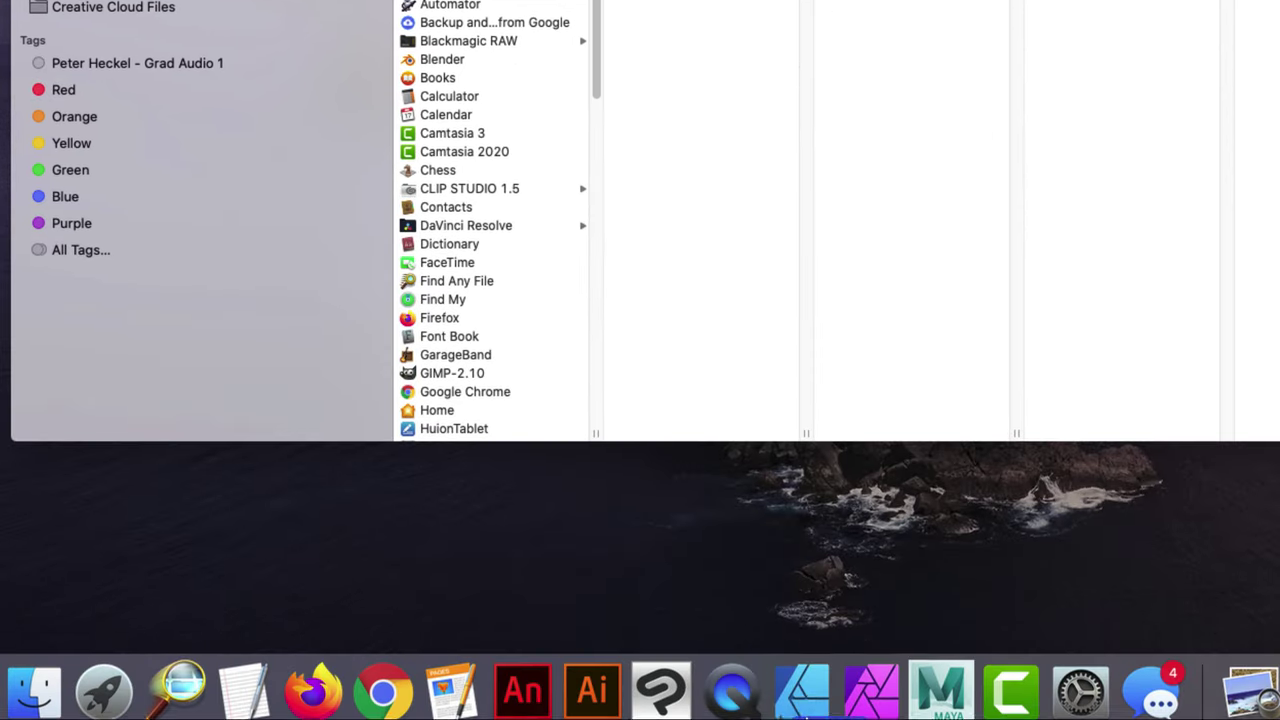
pyautogui.moveTo(806, 716)
pyautogui.mouseDown()
pyautogui.moveTo(820, 700)
pyautogui.moveTo(725, 702)
pyautogui.moveTo(740, 703)
pyautogui.mouseUp()
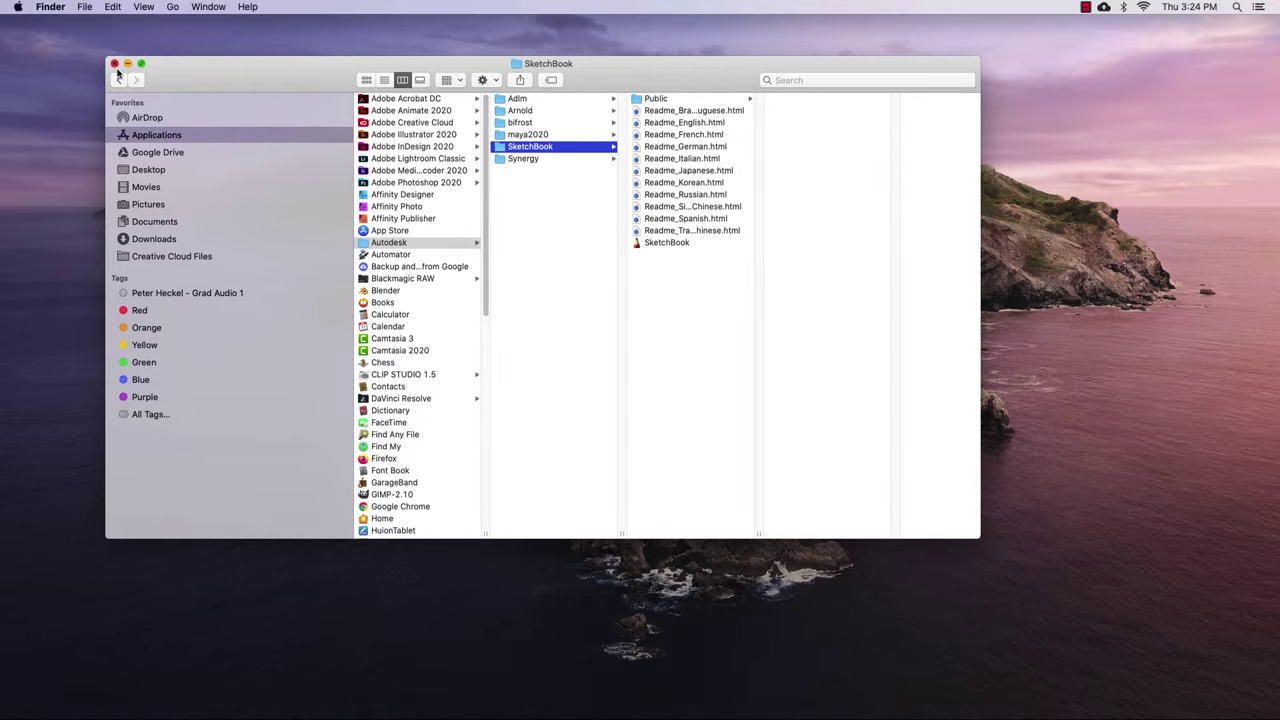
pyautogui.click(114, 64)
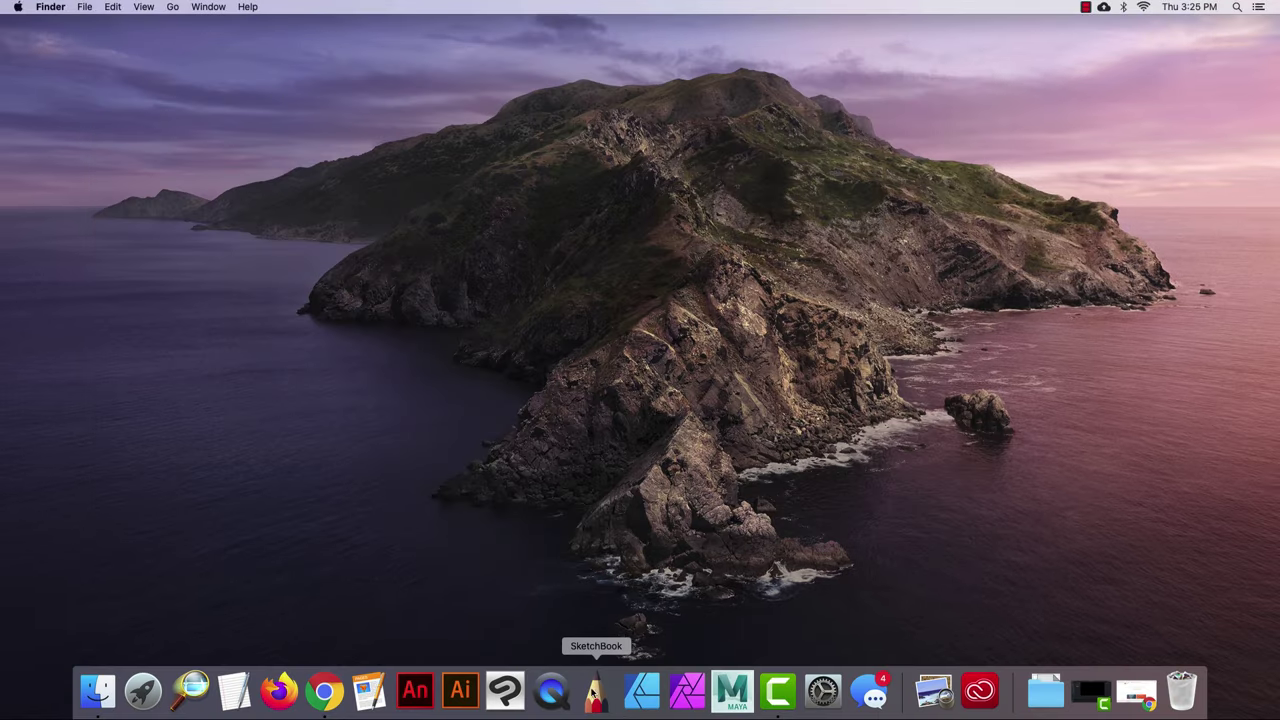
# - Launch SketchBook, then shrink the canvas window and centre it on screen
pyautogui.click(593, 693)
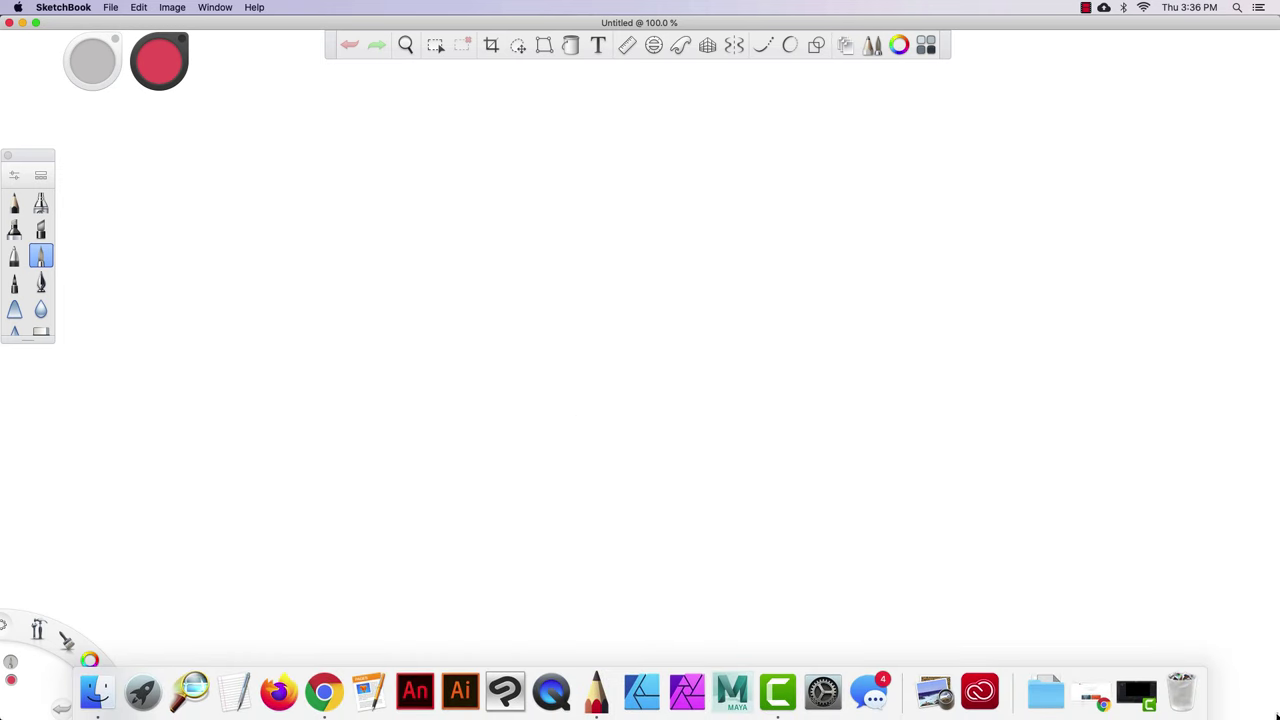
pyautogui.moveTo(1278, 716); pyautogui.dragTo(1149, 615)
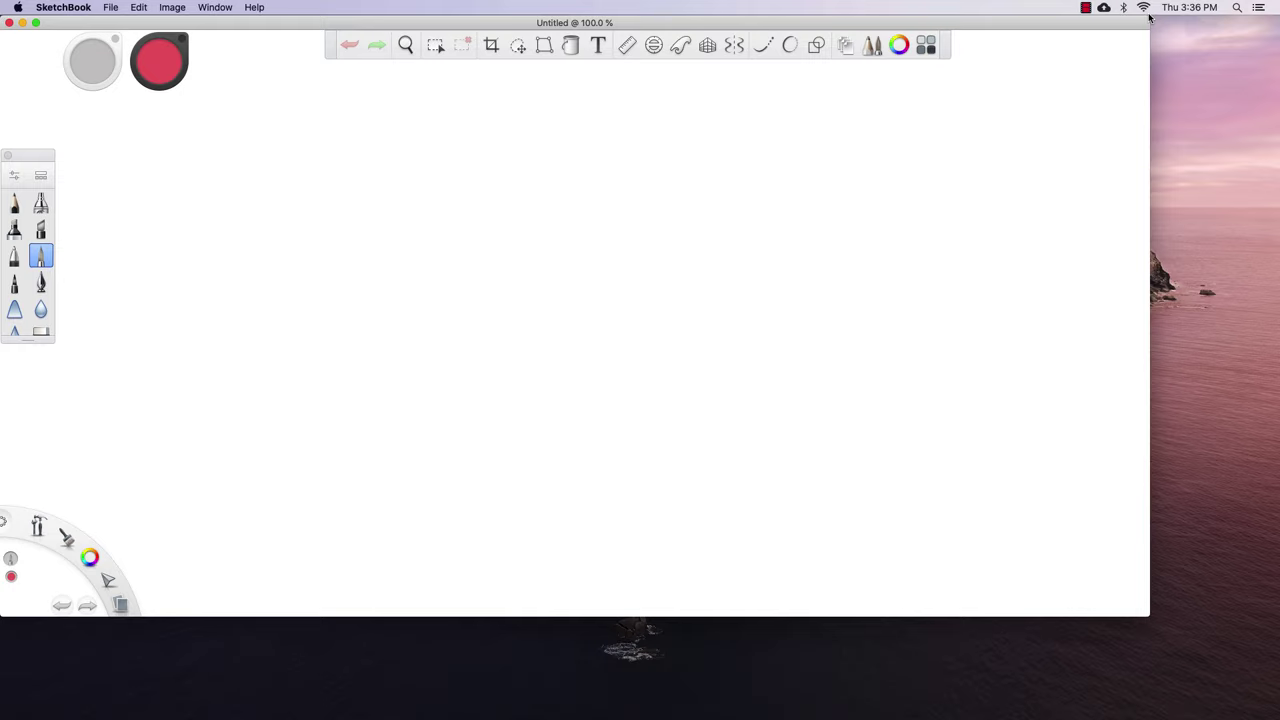
pyautogui.moveTo(1148, 18)
pyautogui.mouseDown()
pyautogui.moveTo(920, 131)
pyautogui.moveTo(614, 149)
pyautogui.moveTo(728, 150)
pyautogui.mouseUp()
pyautogui.moveTo(180, 163)
pyautogui.mouseDown()
pyautogui.moveTo(509, 126)
pyautogui.moveTo(531, 200)
pyautogui.moveTo(462, 162)
pyautogui.moveTo(466, 105)
pyautogui.moveTo(508, 160)
pyautogui.moveTo(479, 134)
pyautogui.mouseUp()
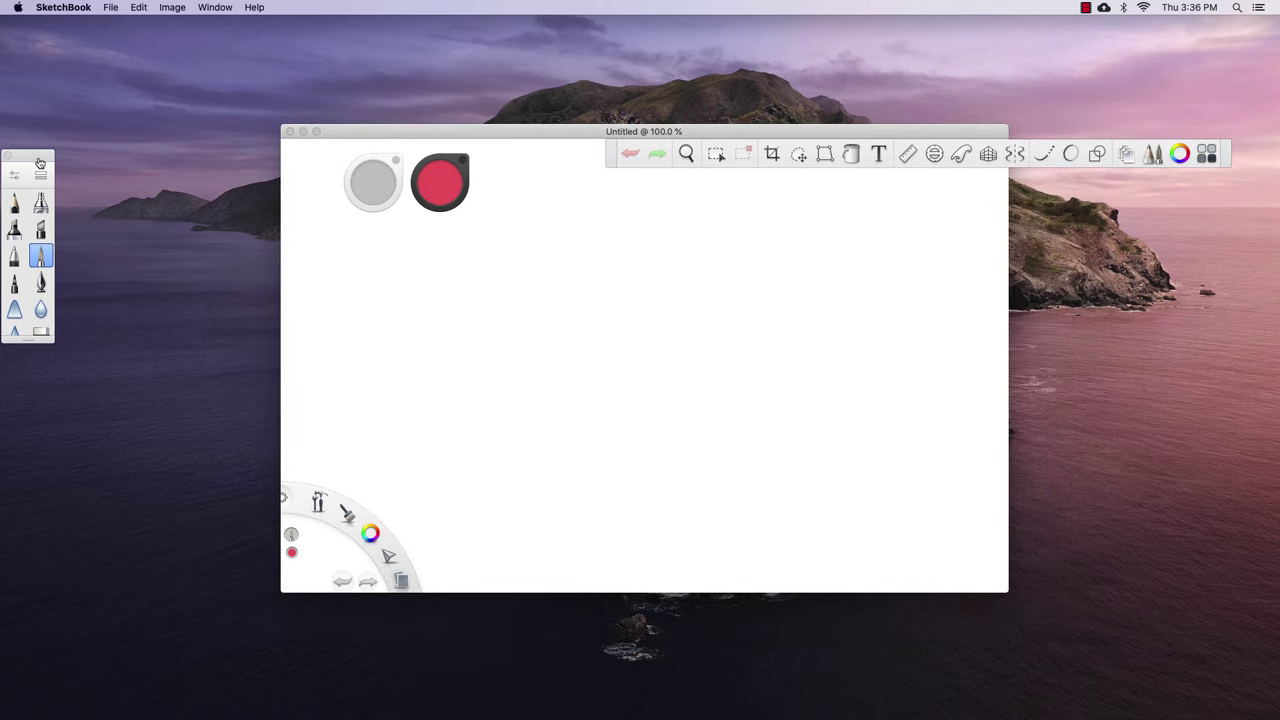
# - Move the tool bar to the top of the screen and the brush palette beside the canvas
pyautogui.moveTo(26, 154)
pyautogui.mouseDown()
pyautogui.moveTo(205, 155)
pyautogui.moveTo(357, 274)
pyautogui.moveTo(224, 247)
pyautogui.moveTo(101, 255)
pyautogui.mouseUp()
pyautogui.moveTo(614, 164); pyautogui.dragTo(440, 52)
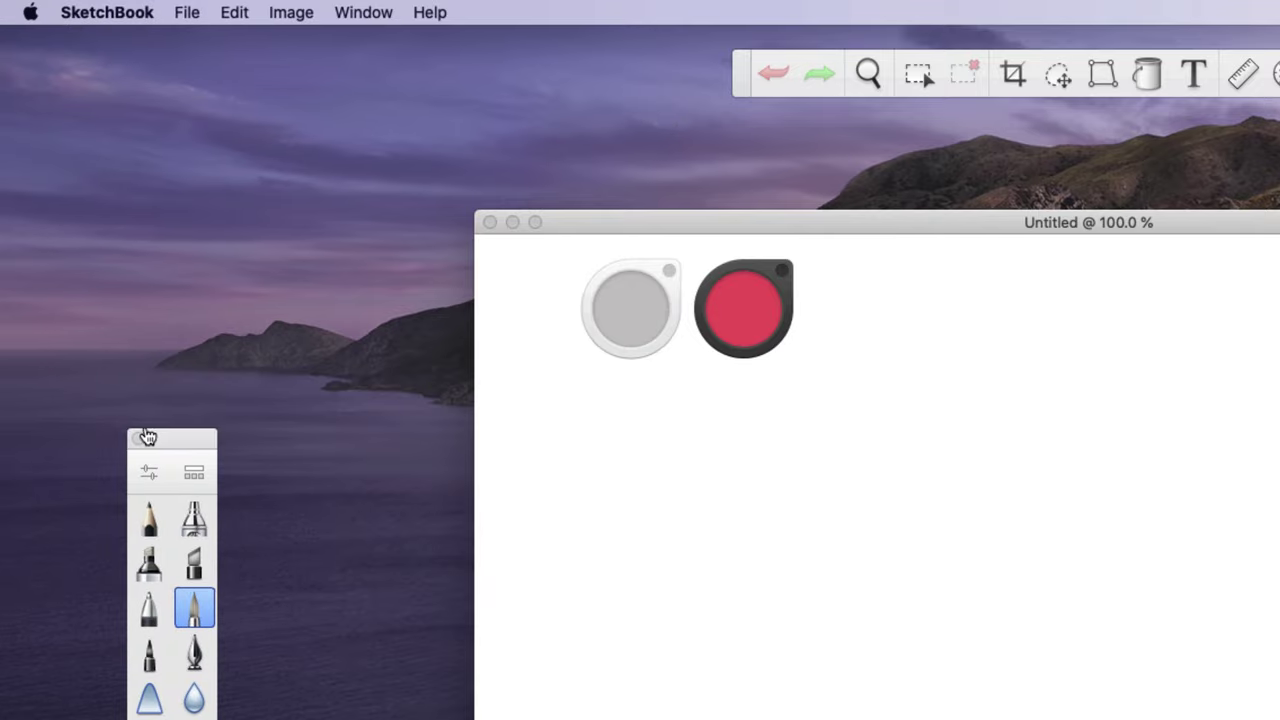
pyautogui.moveTo(186, 444)
pyautogui.mouseDown()
pyautogui.moveTo(181, 344)
pyautogui.moveTo(103, 474)
pyautogui.moveTo(340, 354)
pyautogui.moveTo(150, 350)
pyautogui.mouseUp()
# - Remove the red and grey colour pucks, then nudge the tool bar left and the brush palette right
pyautogui.click(755, 365)
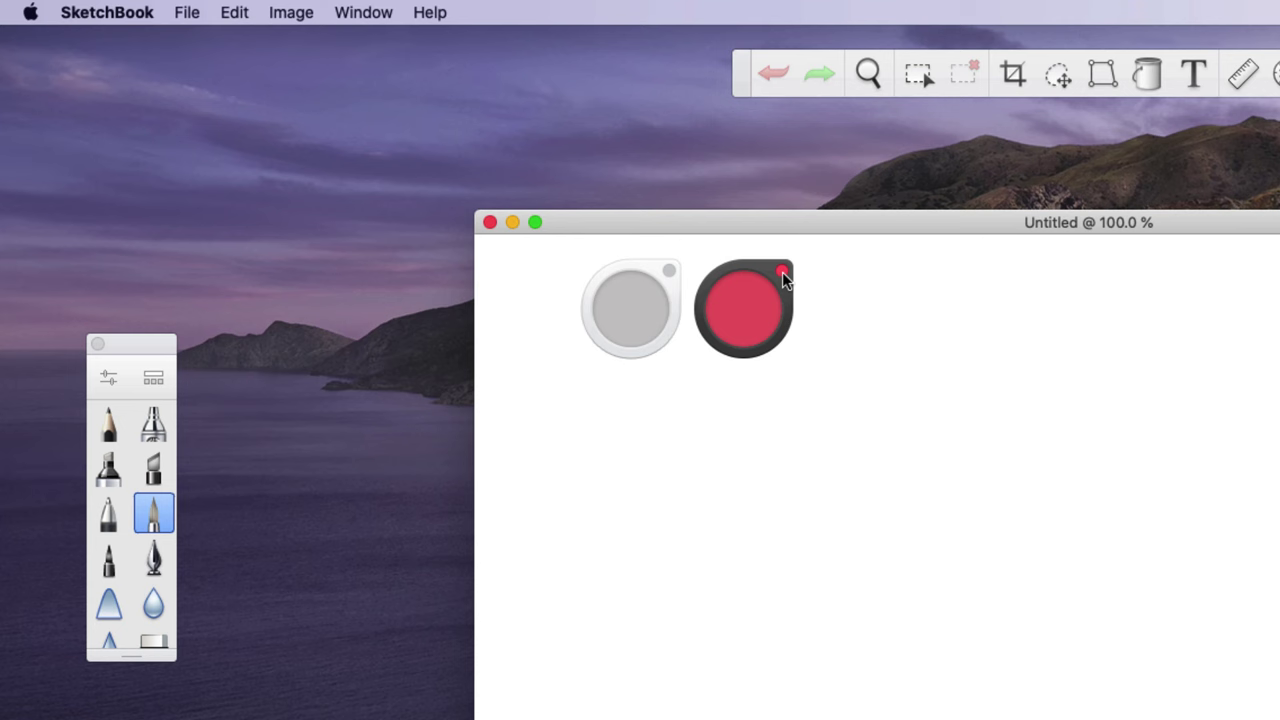
pyautogui.click(783, 276)
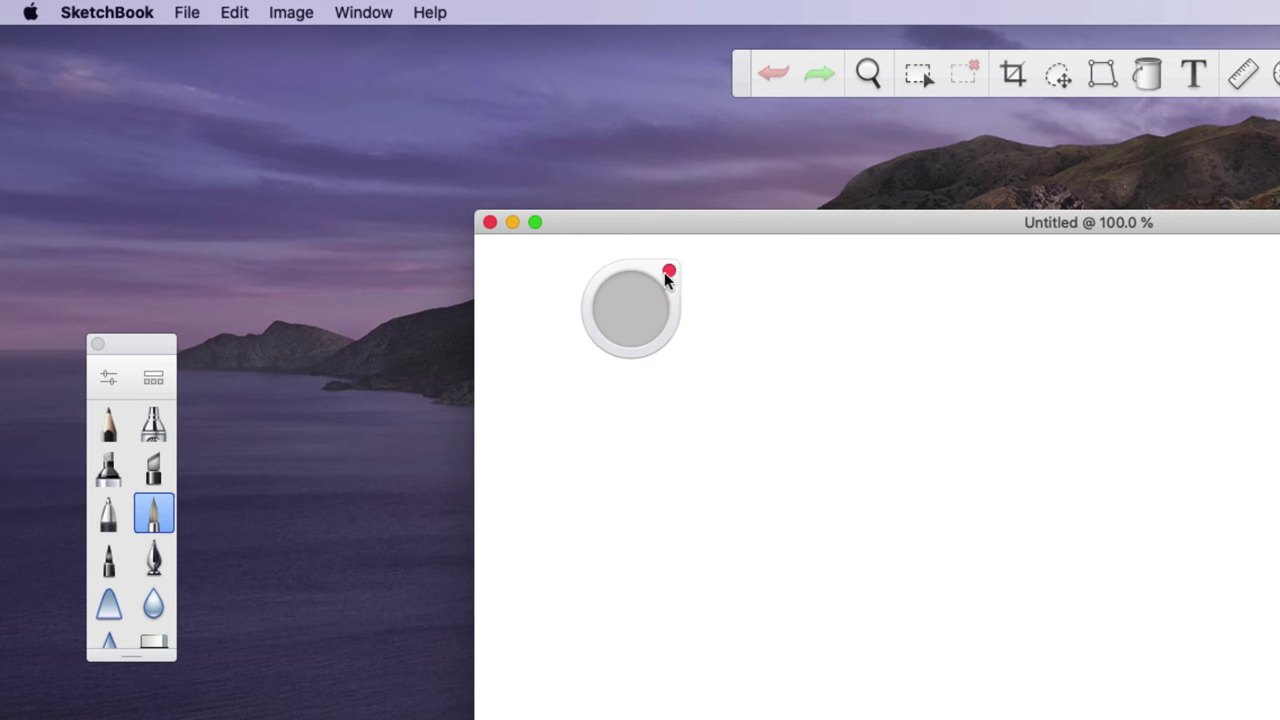
pyautogui.click(669, 271)
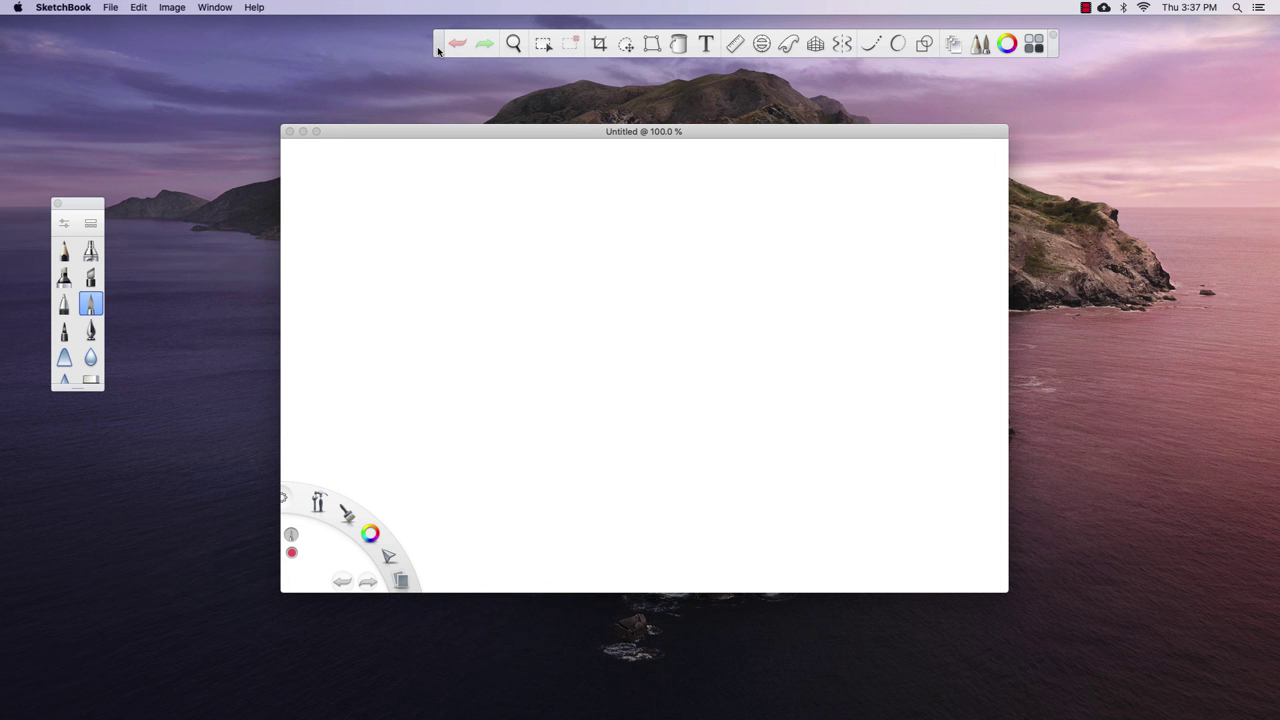
pyautogui.moveTo(438, 53); pyautogui.dragTo(363, 63)
pyautogui.moveTo(87, 198); pyautogui.dragTo(107, 194)
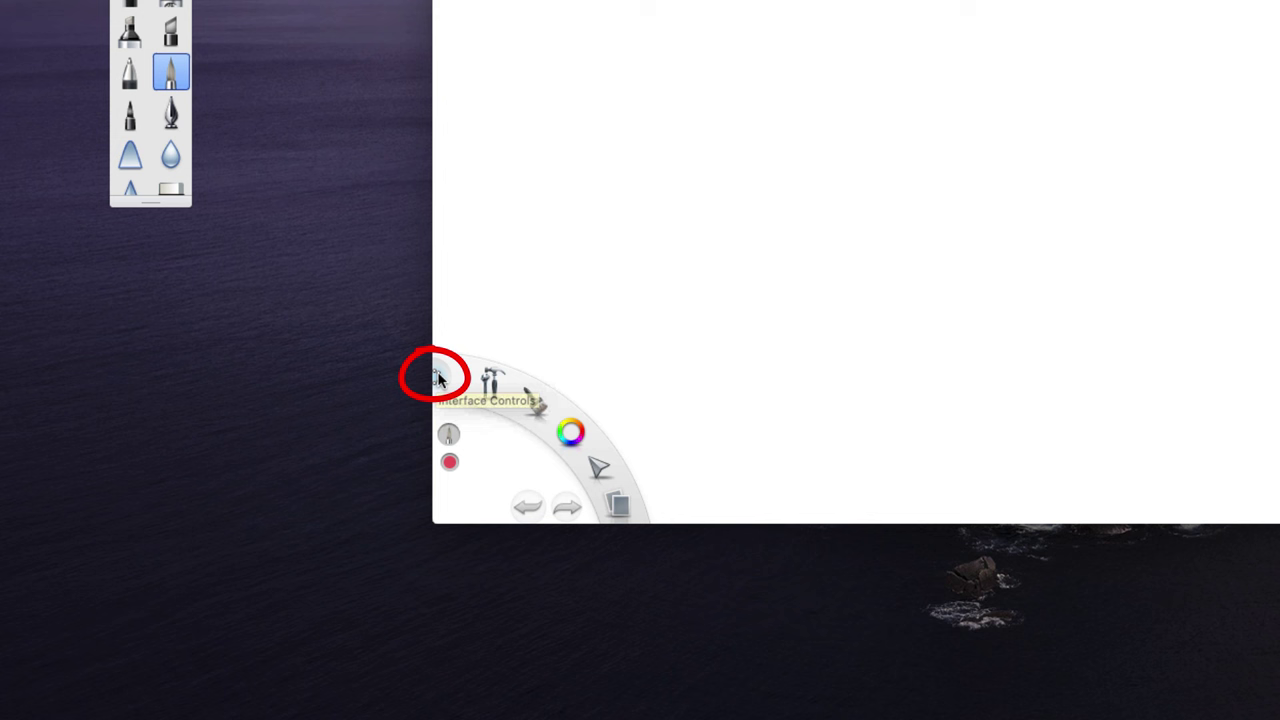
# - Collapse SketchBook's interface to Title Bar Only, then switch to QuickTime Player
pyautogui.click(437, 380)
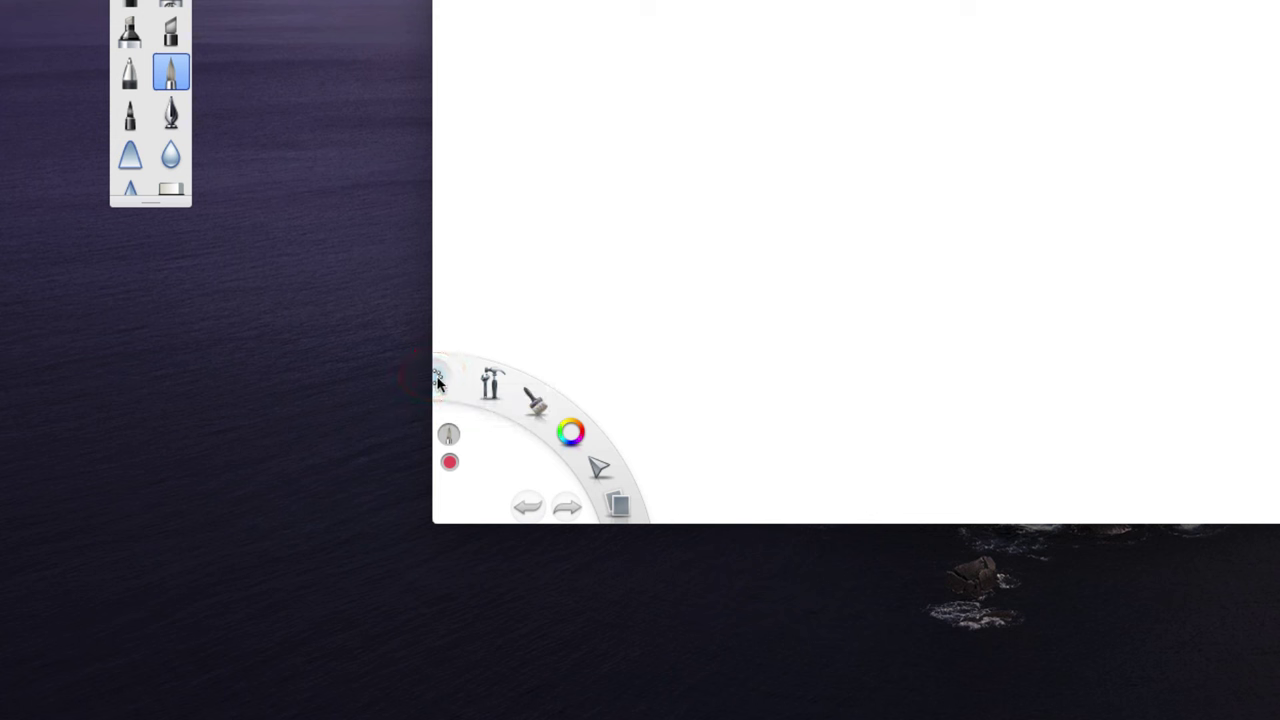
pyautogui.click(437, 380)
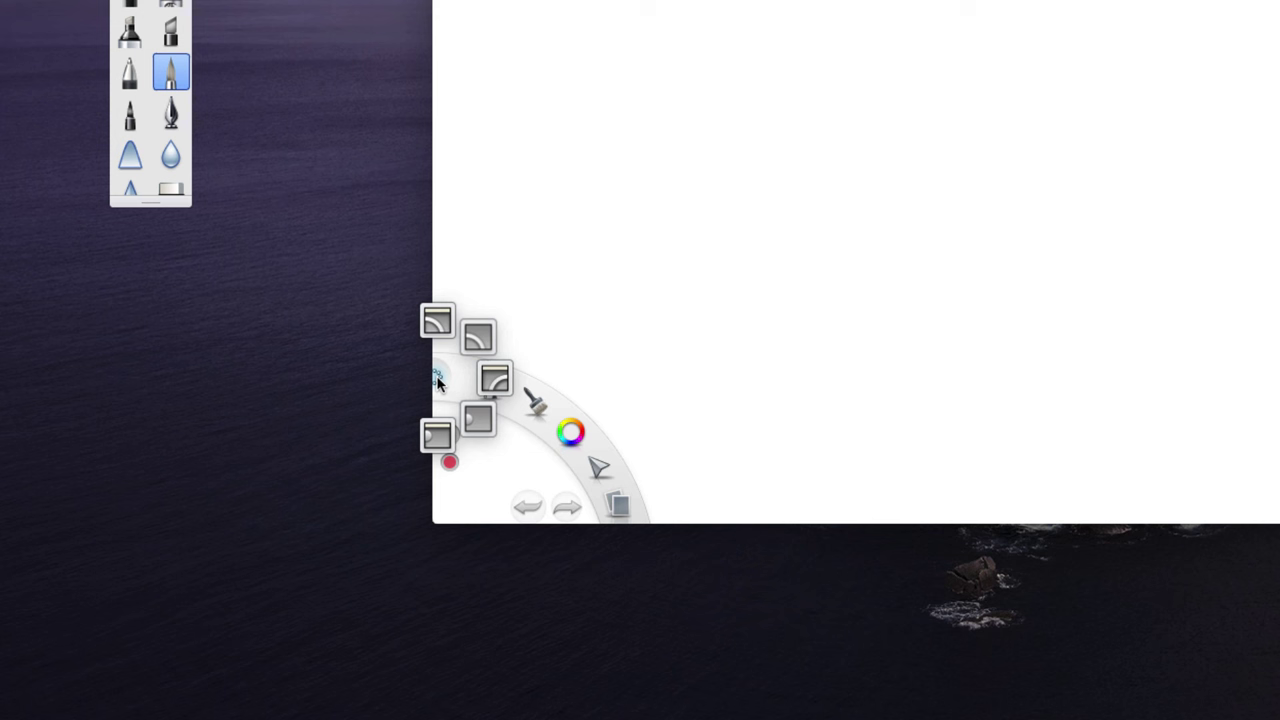
pyautogui.moveTo(437, 380); pyautogui.dragTo(436, 437)
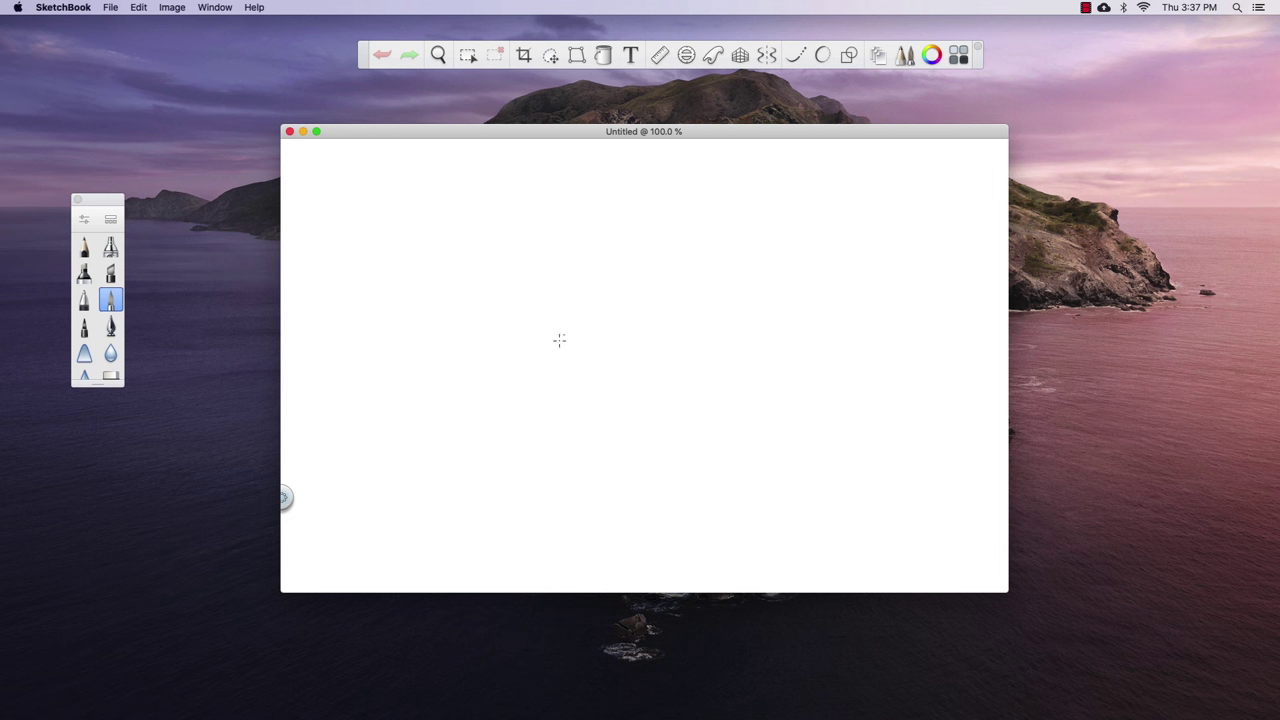
pyautogui.moveTo(652, 714)
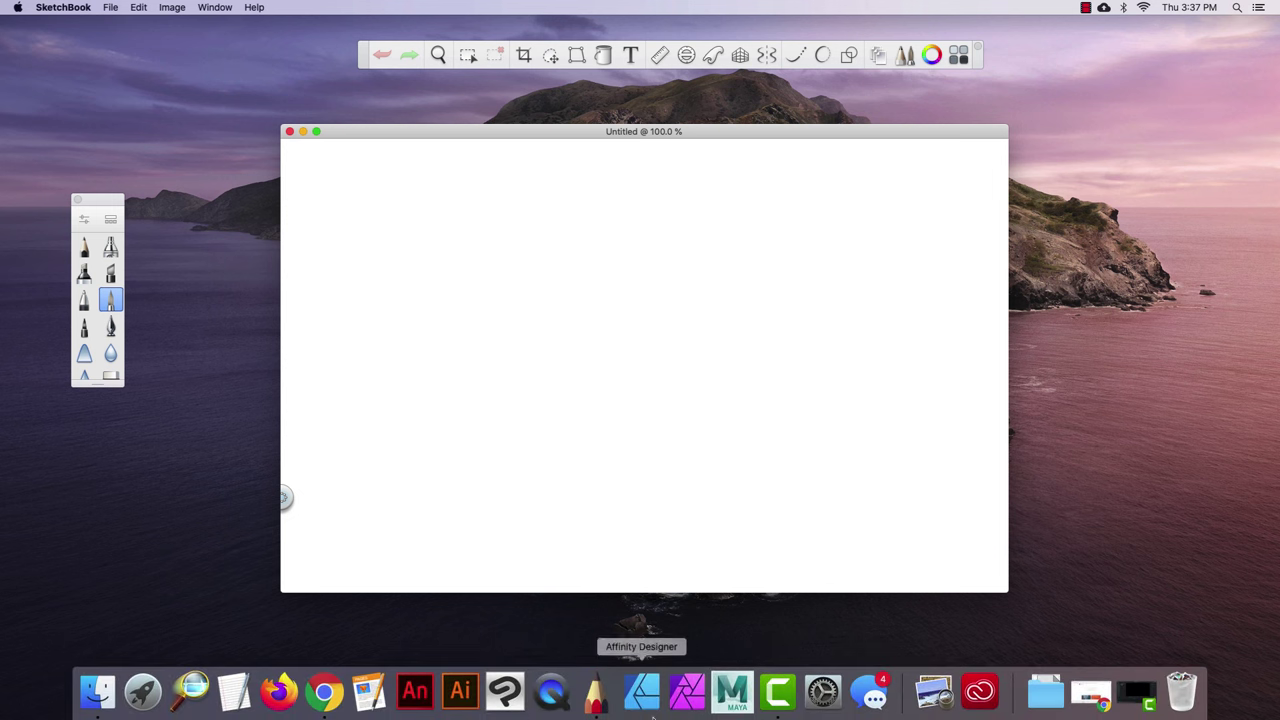
pyautogui.click(552, 697)
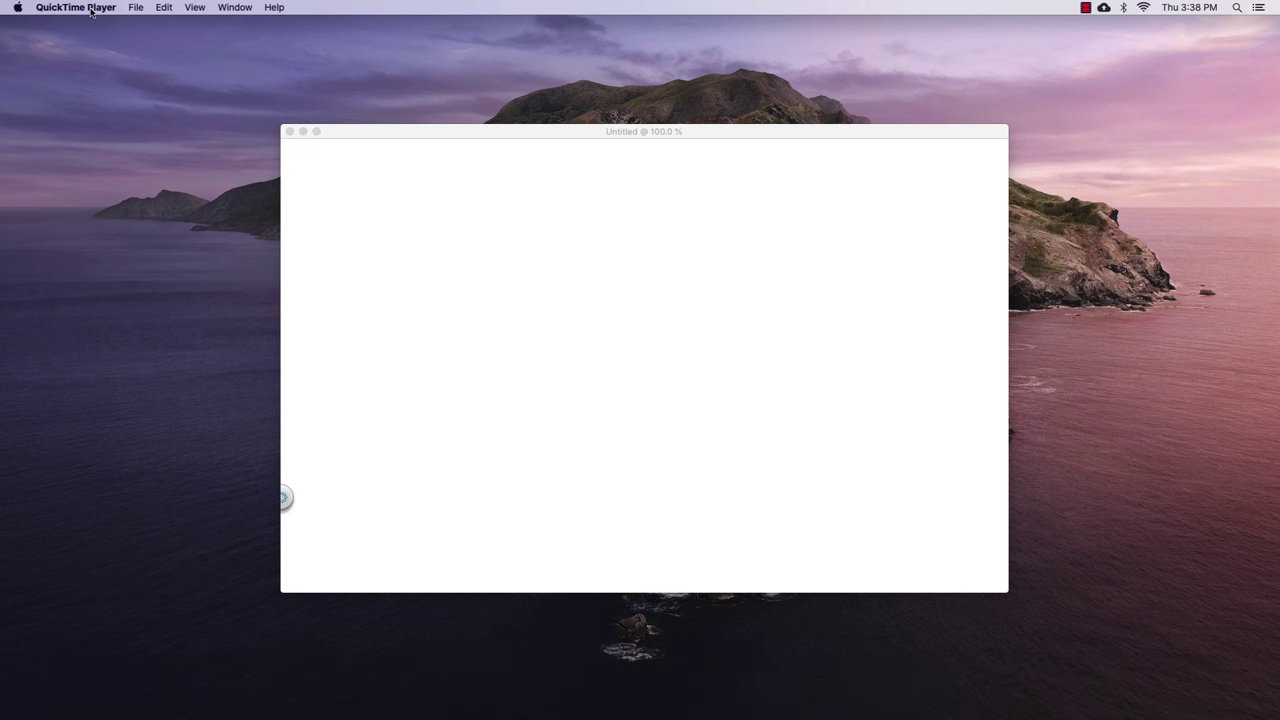
# - Start a new screen recording from QuickTime's File menu and choose Record Entire Screen
pyautogui.click(137, 8)
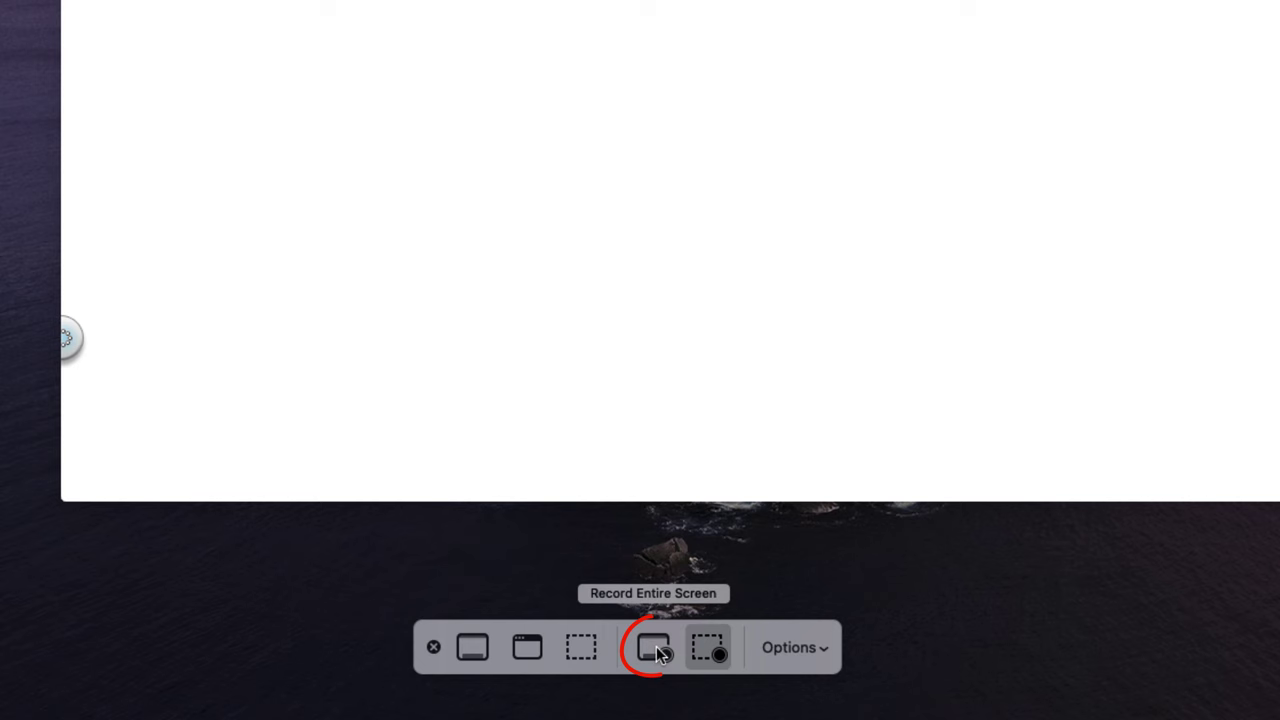
pyautogui.click(655, 648)
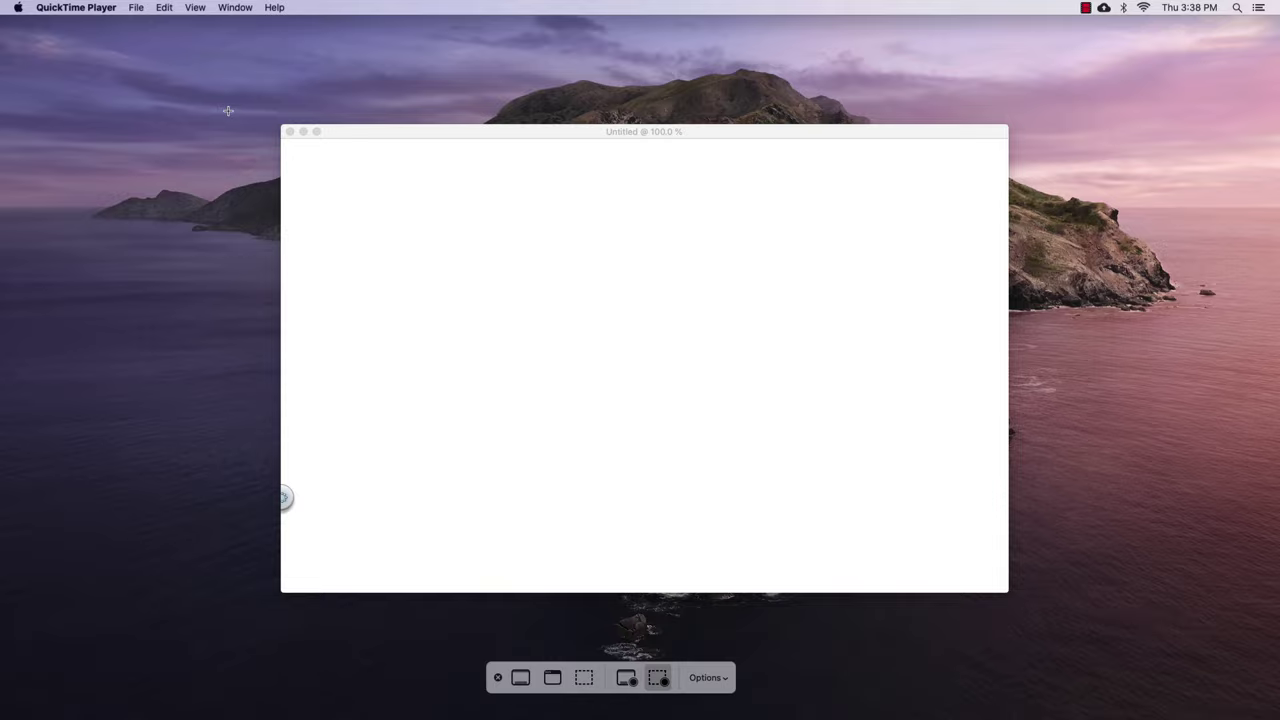
# - Drag out a recording area around the SketchBook canvas
pyautogui.moveTo(228, 110); pyautogui.dragTo(1080, 590)
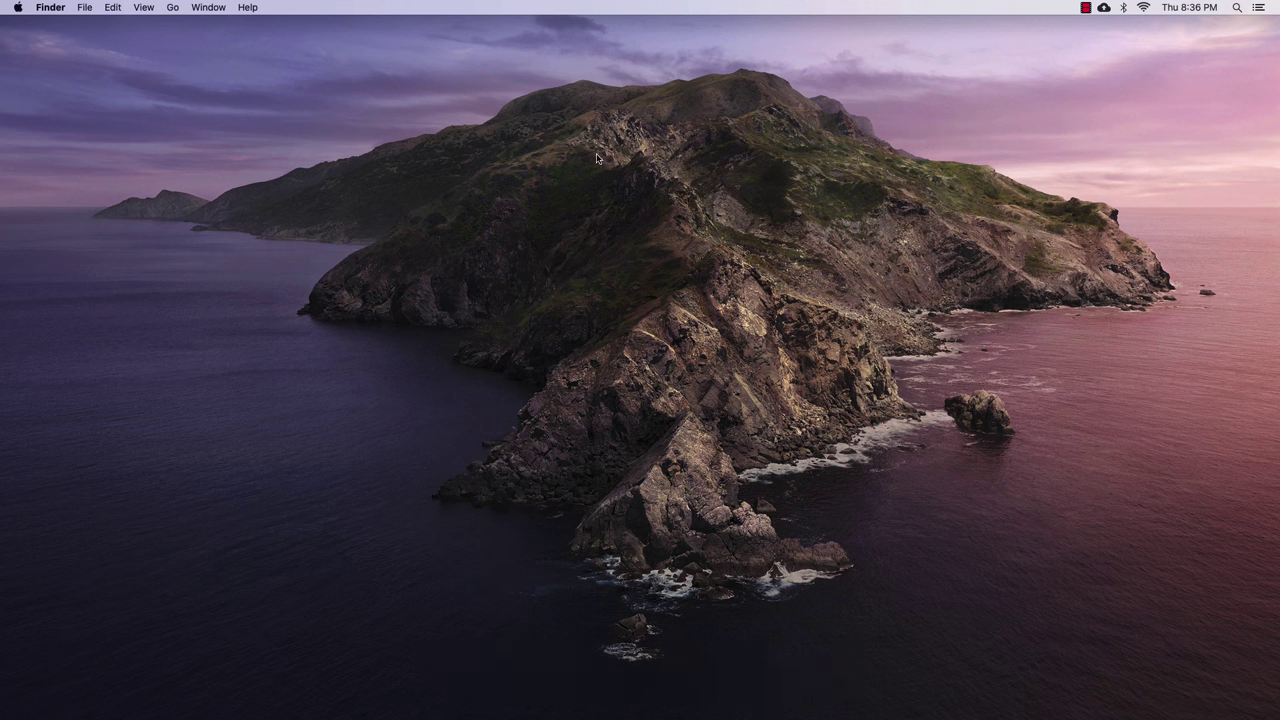
# - Open About This Mac's Displays tab and highlight the 1920 x 1080 resolution
pyautogui.click(16, 9)
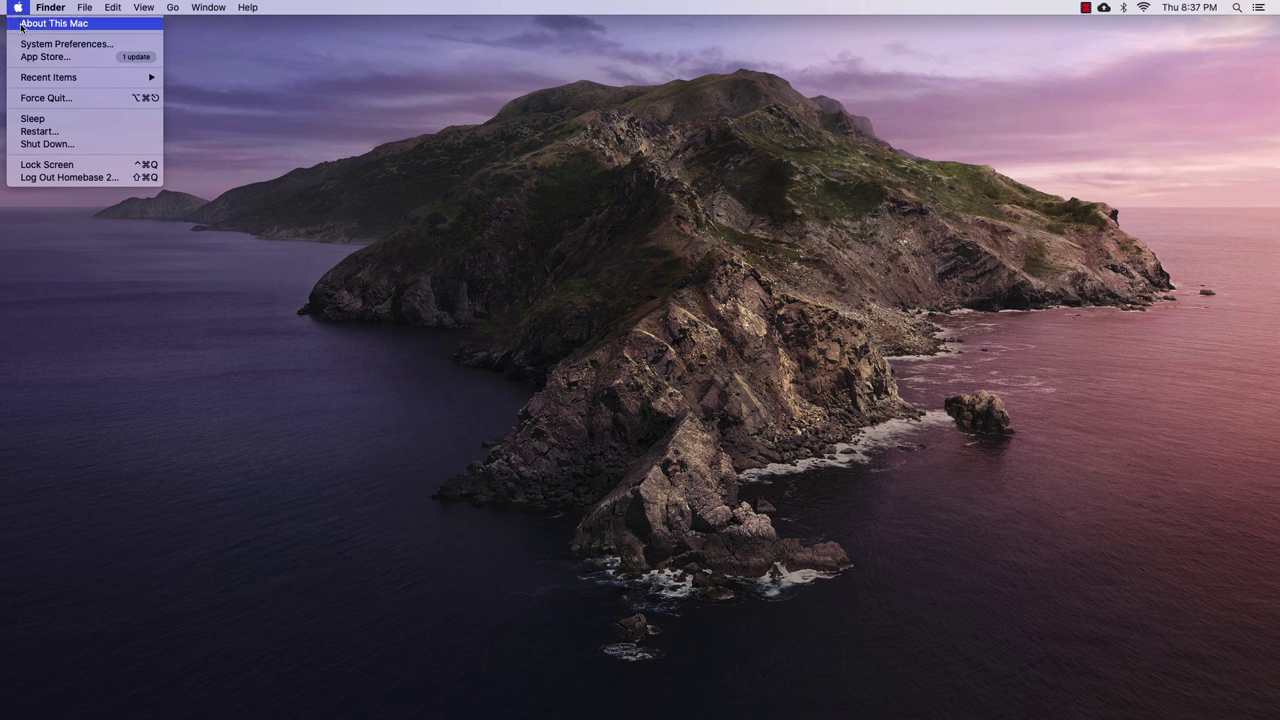
pyautogui.click(19, 27)
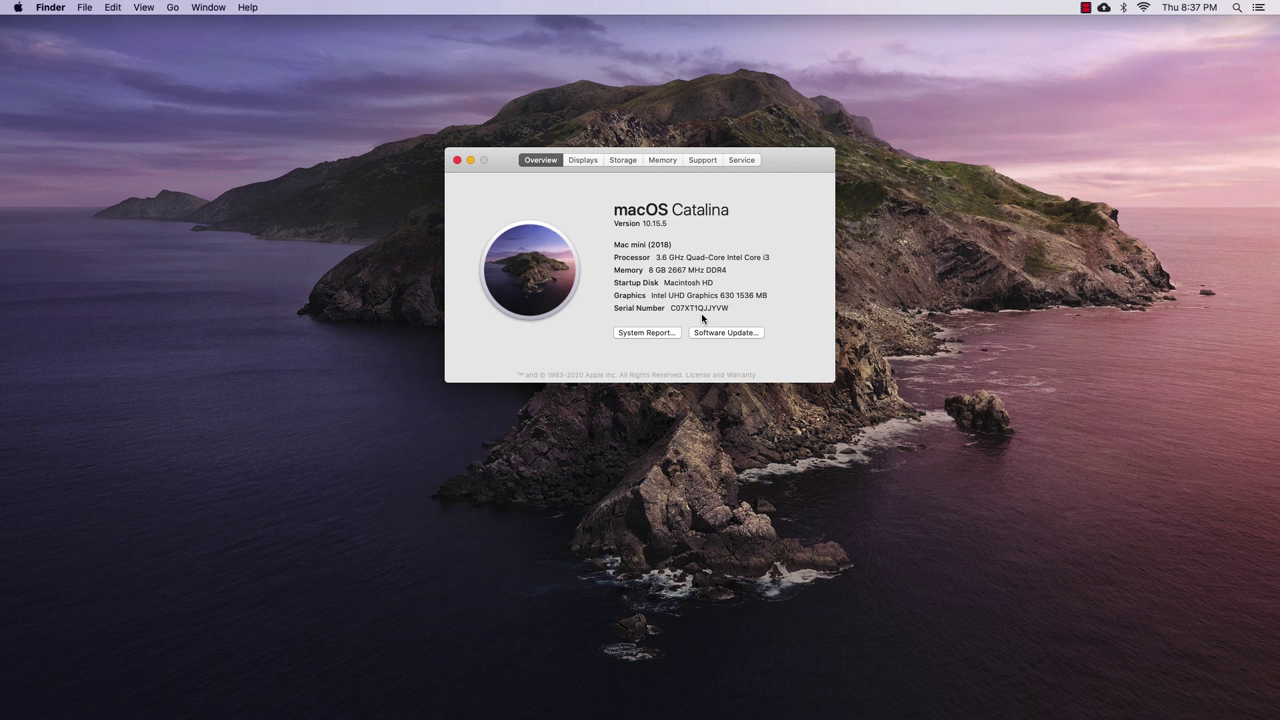
pyautogui.click(582, 161)
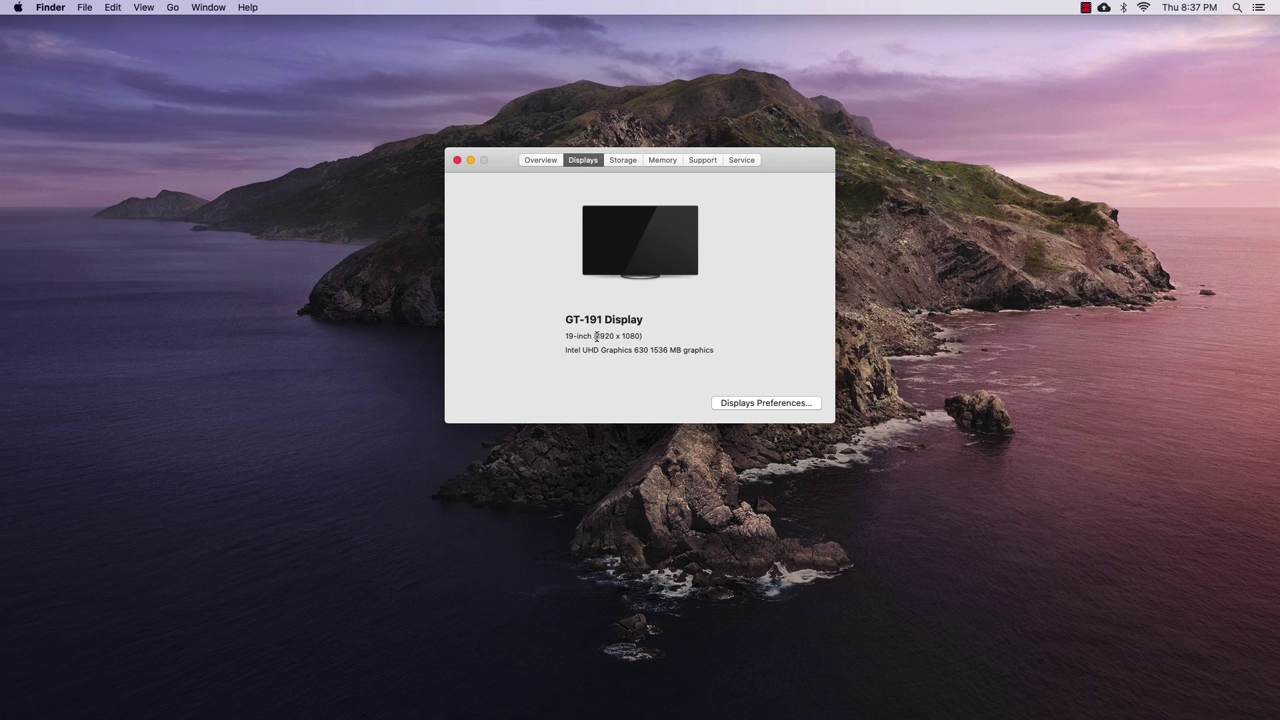
pyautogui.moveTo(595, 337); pyautogui.dragTo(644, 337)
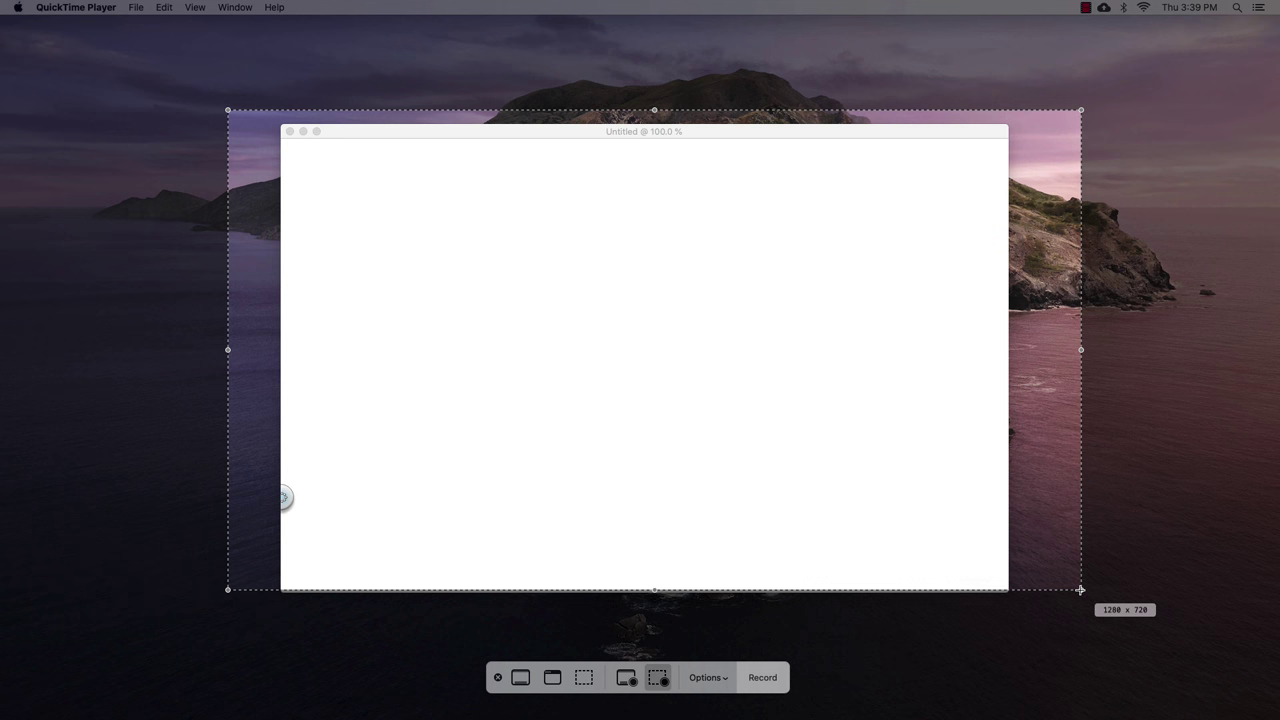
# - Set the recording area to 1280 x 720 and enable remembering the last selection in recording options
pyautogui.moveTo(1080, 590); pyautogui.dragTo(1080, 590)
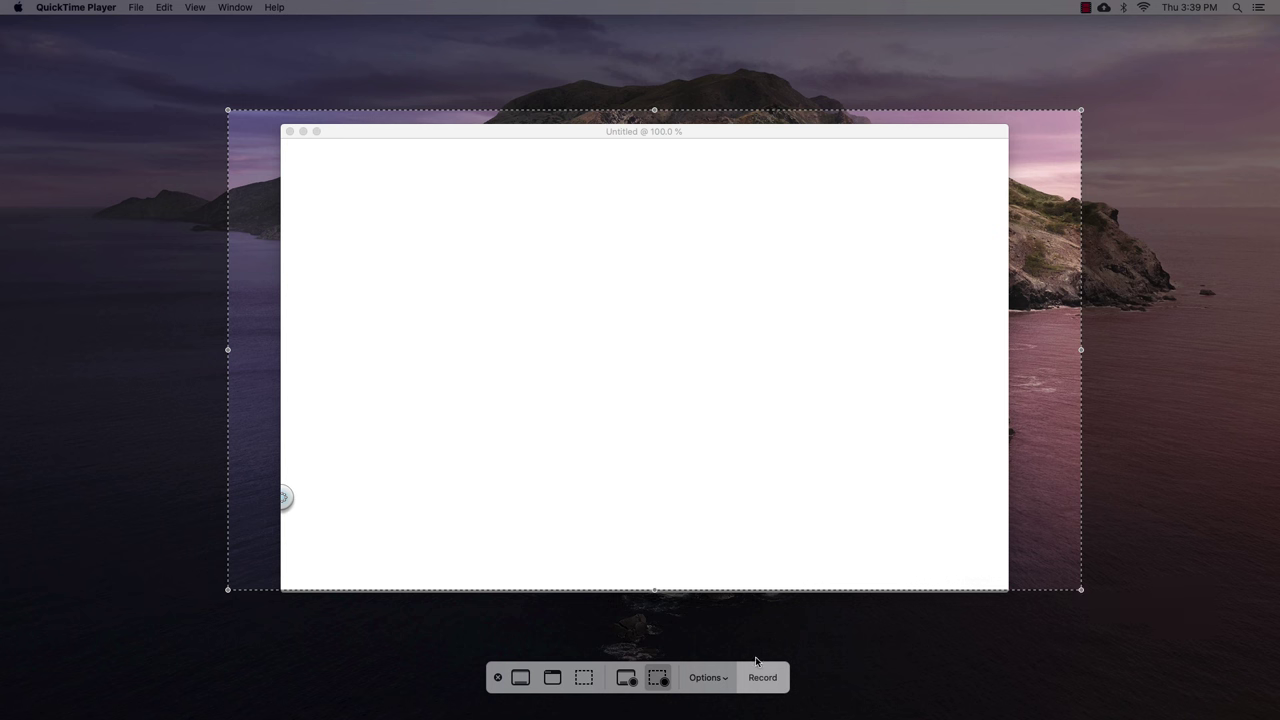
pyautogui.click(715, 686)
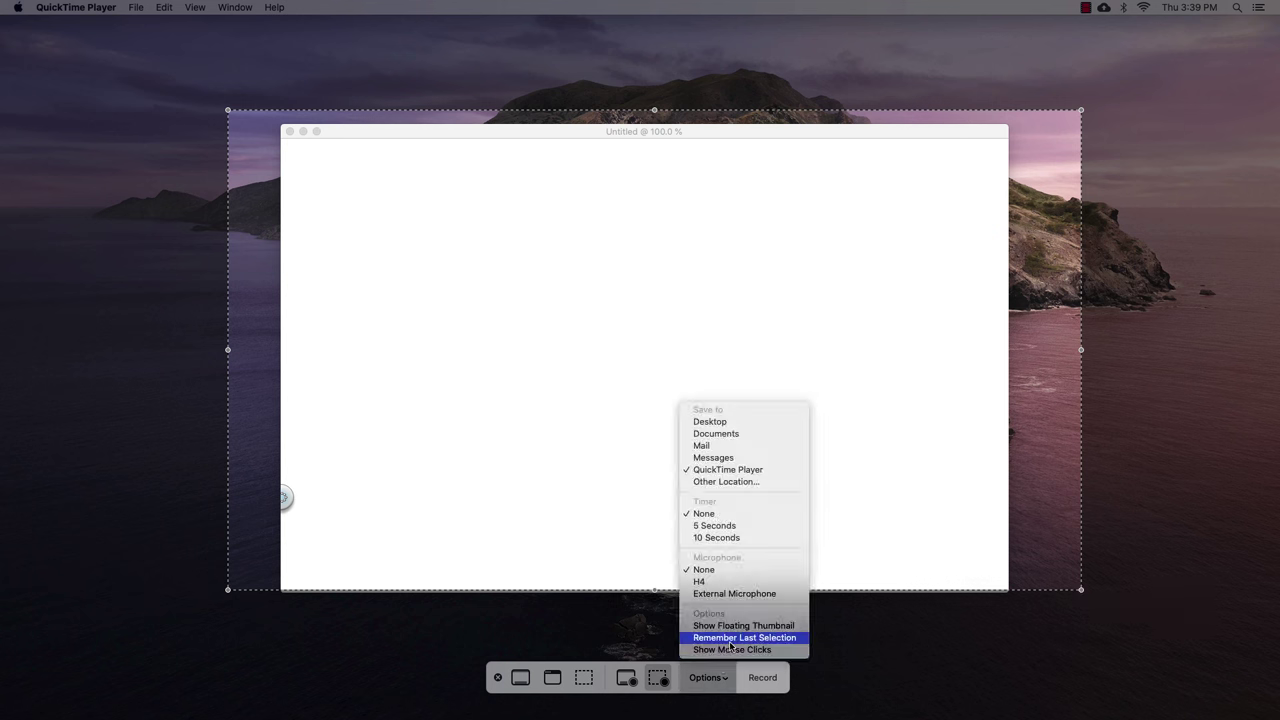
pyautogui.click(792, 640)
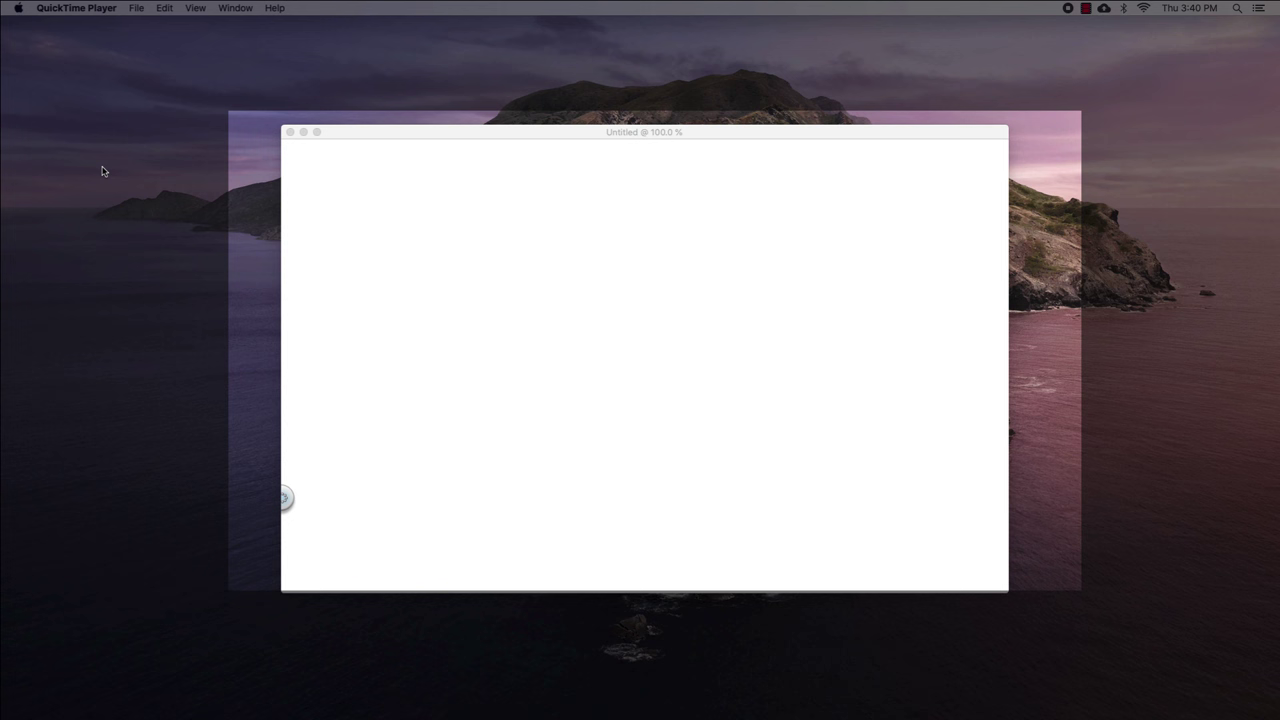
# - Move the blank Untitled canvas window up-left and enlarge it to fill the recording area
pyautogui.click(518, 133)
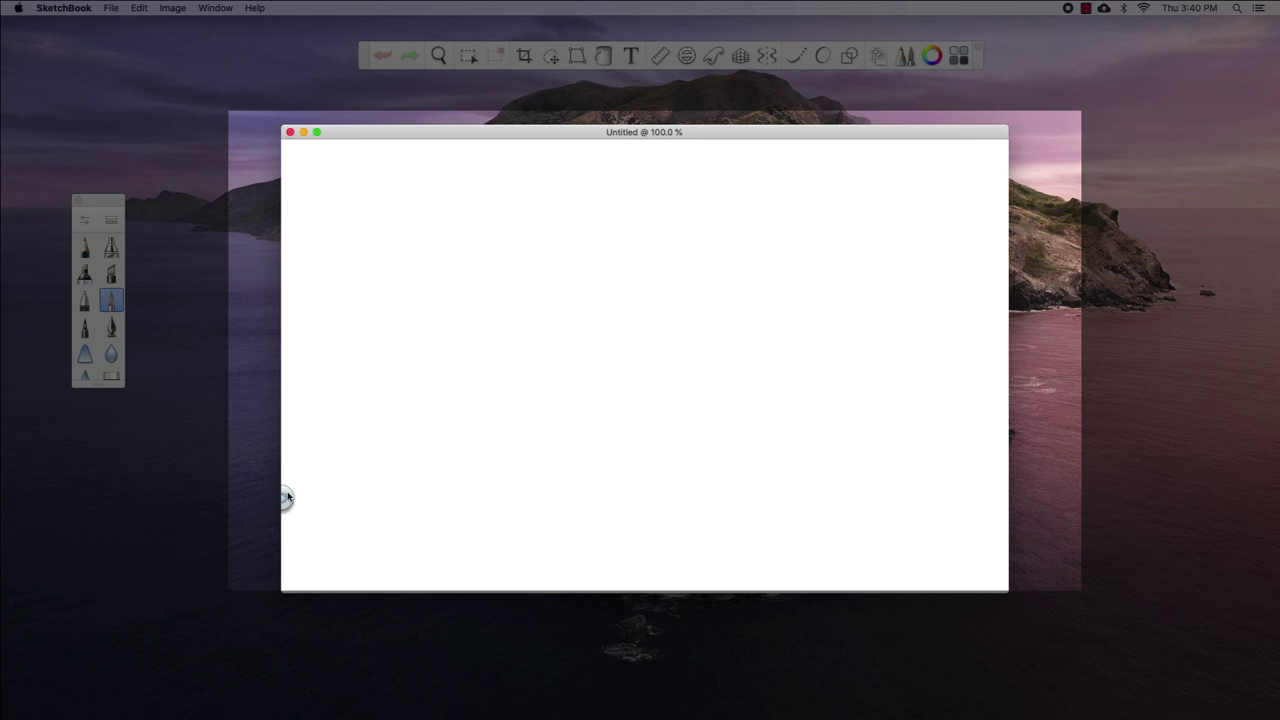
pyautogui.moveTo(362, 136); pyautogui.dragTo(314, 104)
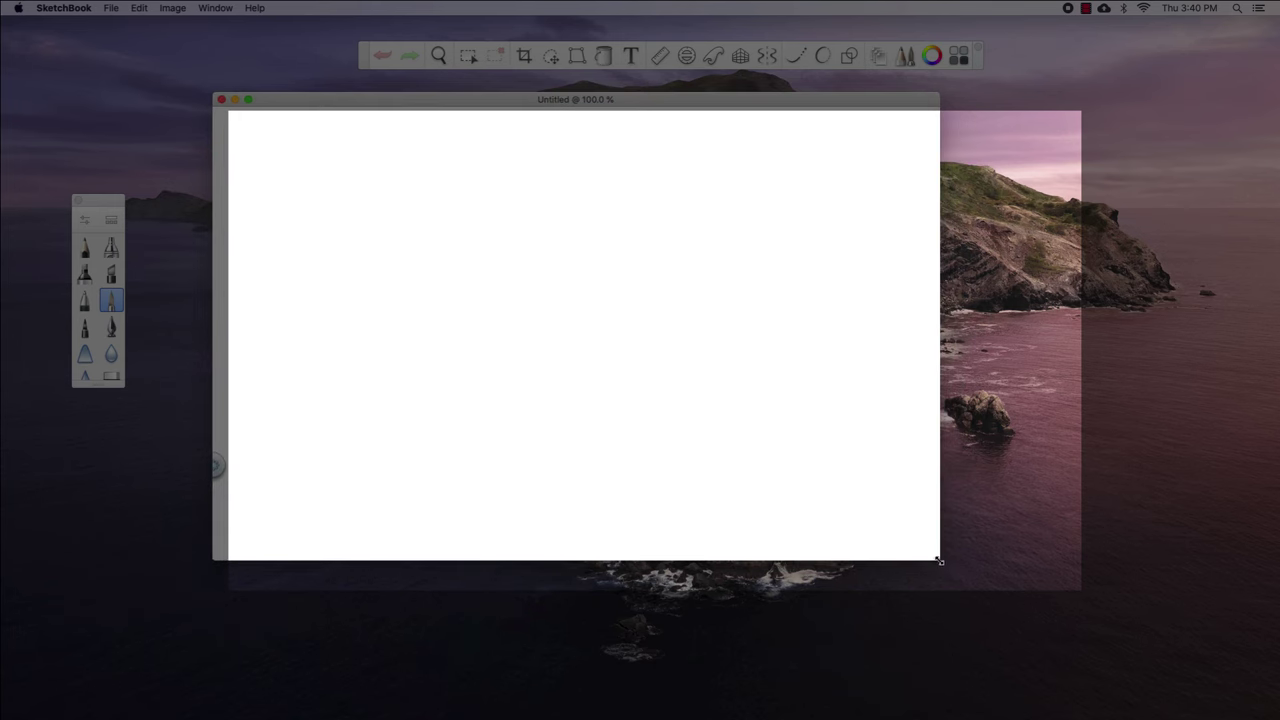
pyautogui.moveTo(939, 561); pyautogui.dragTo(1085, 595)
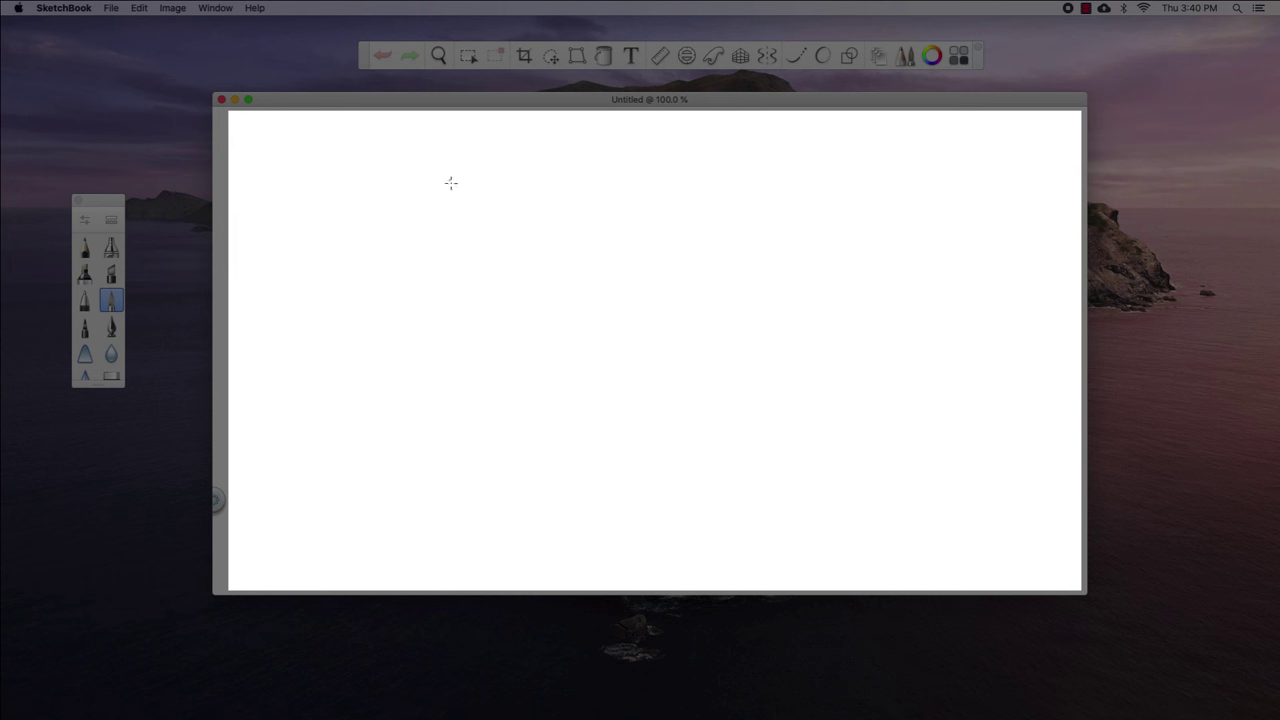
pyautogui.click(363, 58)
pyautogui.moveTo(546, 258)
pyautogui.mouseDown()
pyautogui.moveTo(529, 281)
pyautogui.moveTo(630, 315)
pyautogui.moveTo(822, 496)
pyautogui.mouseUp()
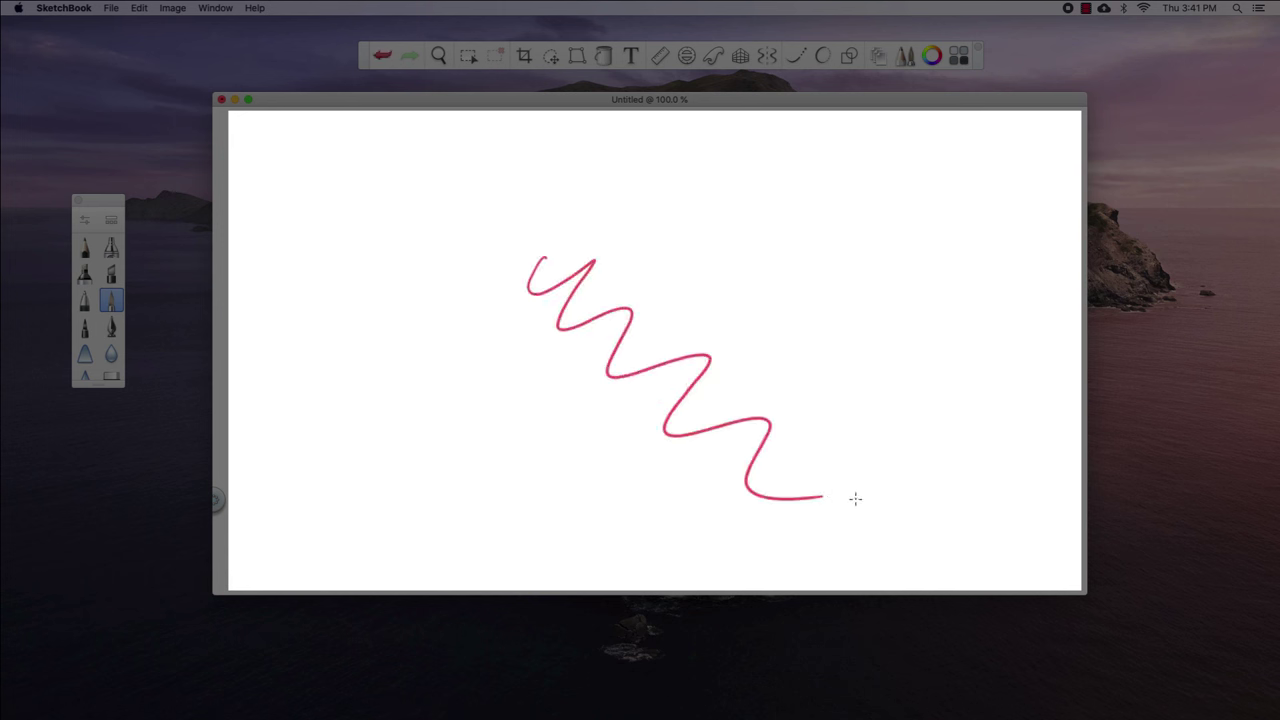
pyautogui.press('super+z')
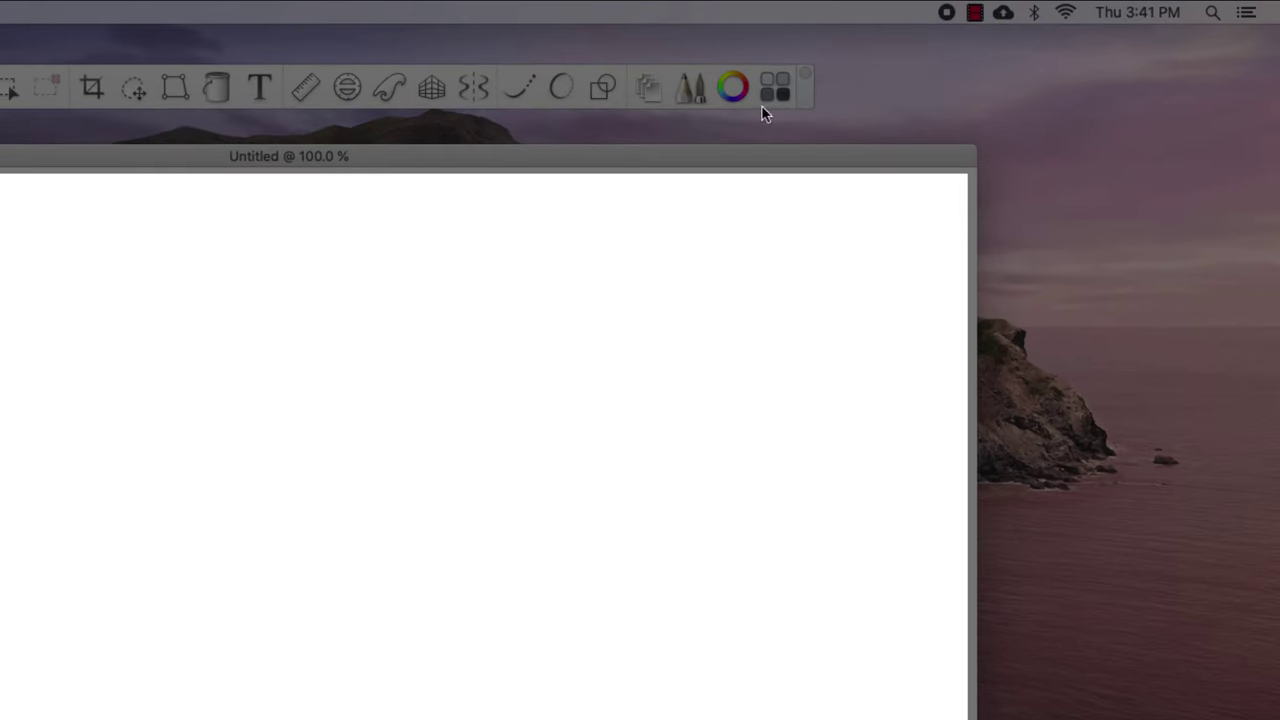
# - Show the greens in the Copic Library and add G03 Meadow Green to the Custom set
pyautogui.click(777, 89)
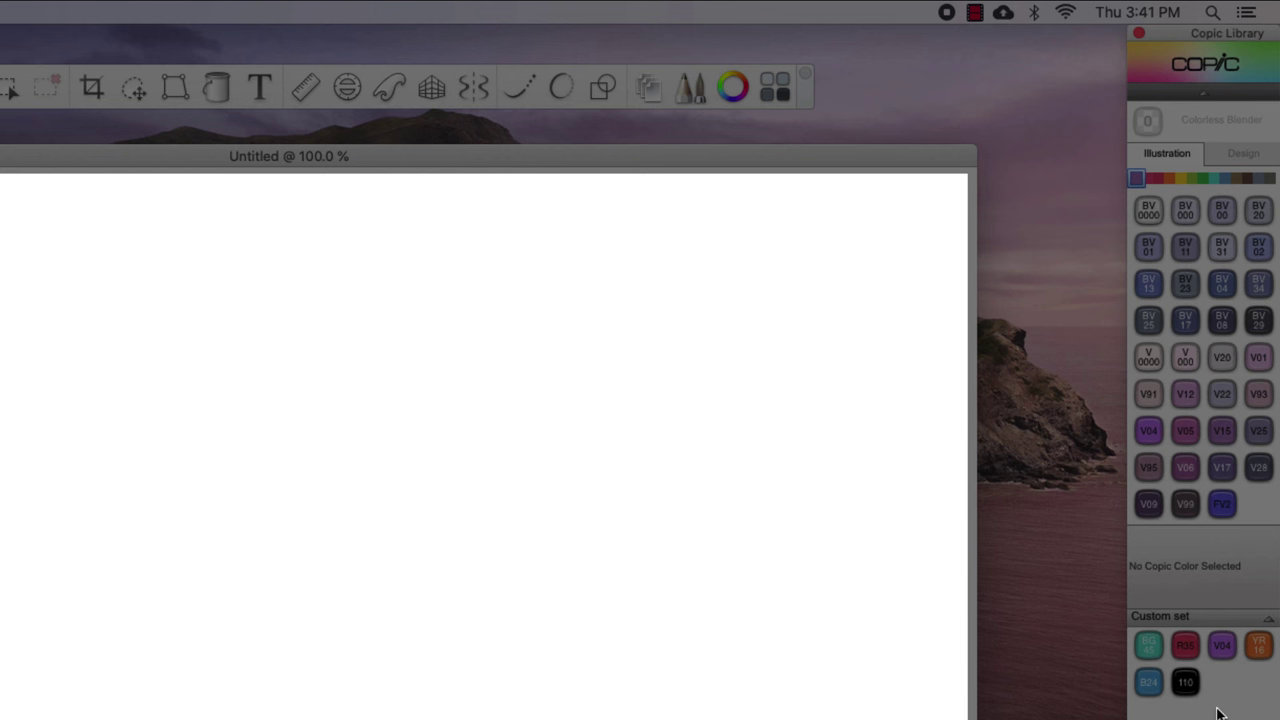
pyautogui.click(1202, 178)
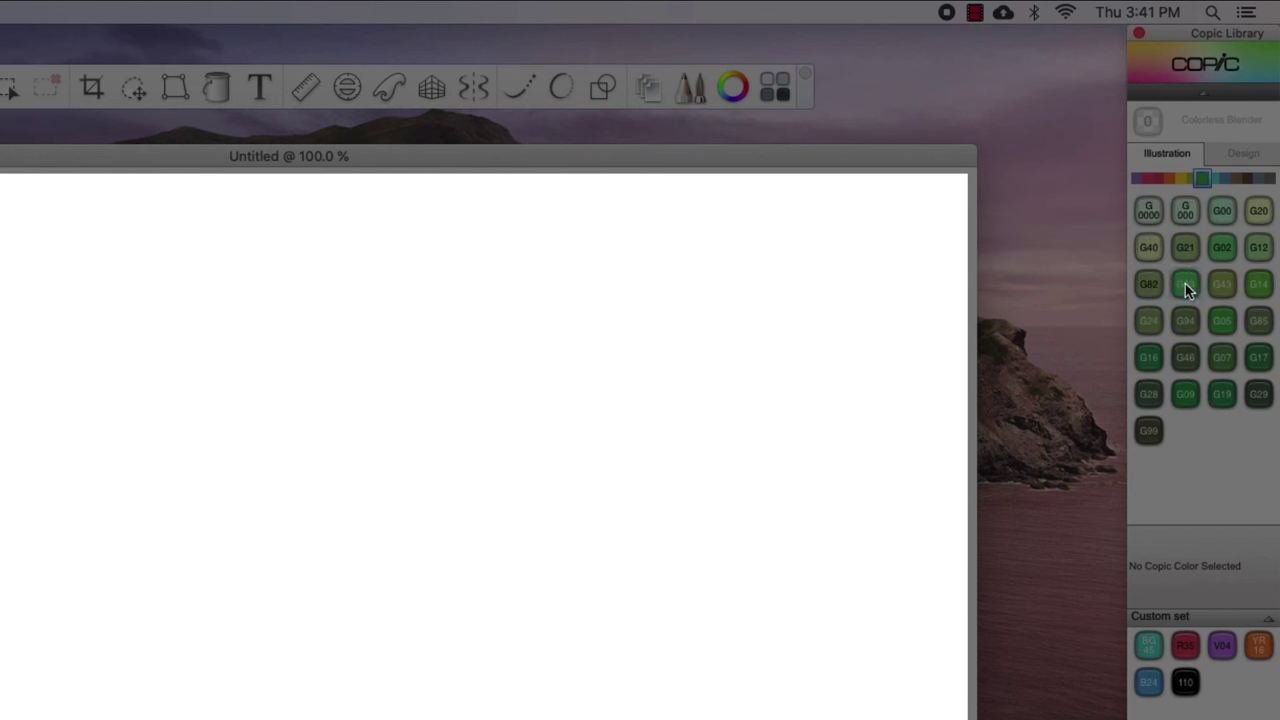
pyautogui.moveTo(1185, 284); pyautogui.dragTo(1222, 682)
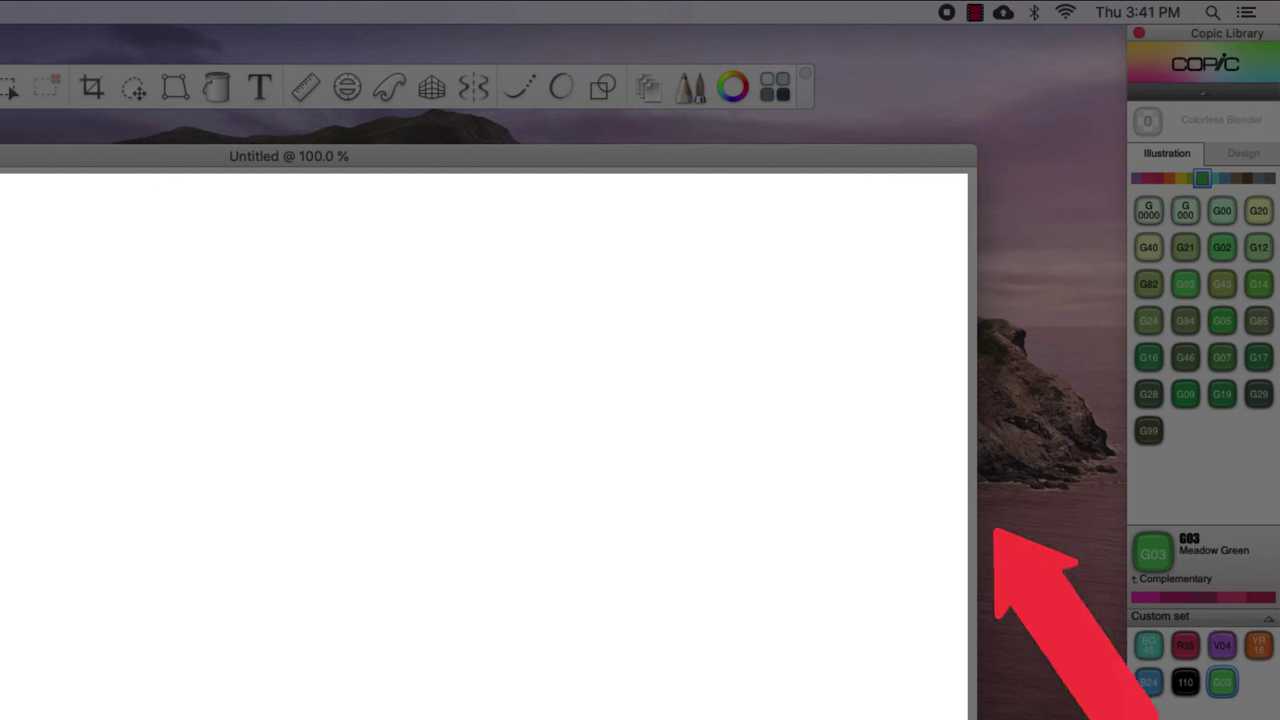
# - Adjust the active colour in the Color Editor to a near-black dark brown
pyautogui.click(732, 87)
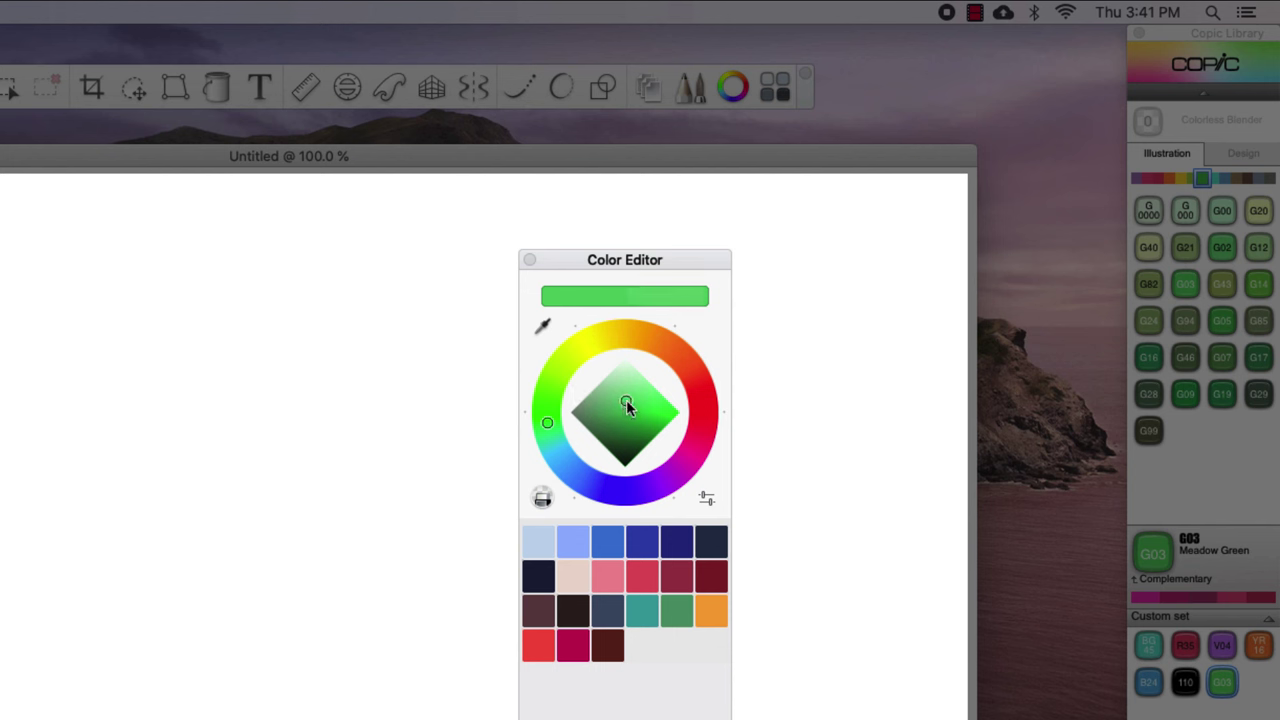
pyautogui.moveTo(626, 403)
pyautogui.mouseDown()
pyautogui.moveTo(668, 420)
pyautogui.moveTo(588, 414)
pyautogui.moveTo(609, 406)
pyautogui.moveTo(627, 368)
pyautogui.moveTo(628, 460)
pyautogui.mouseUp()
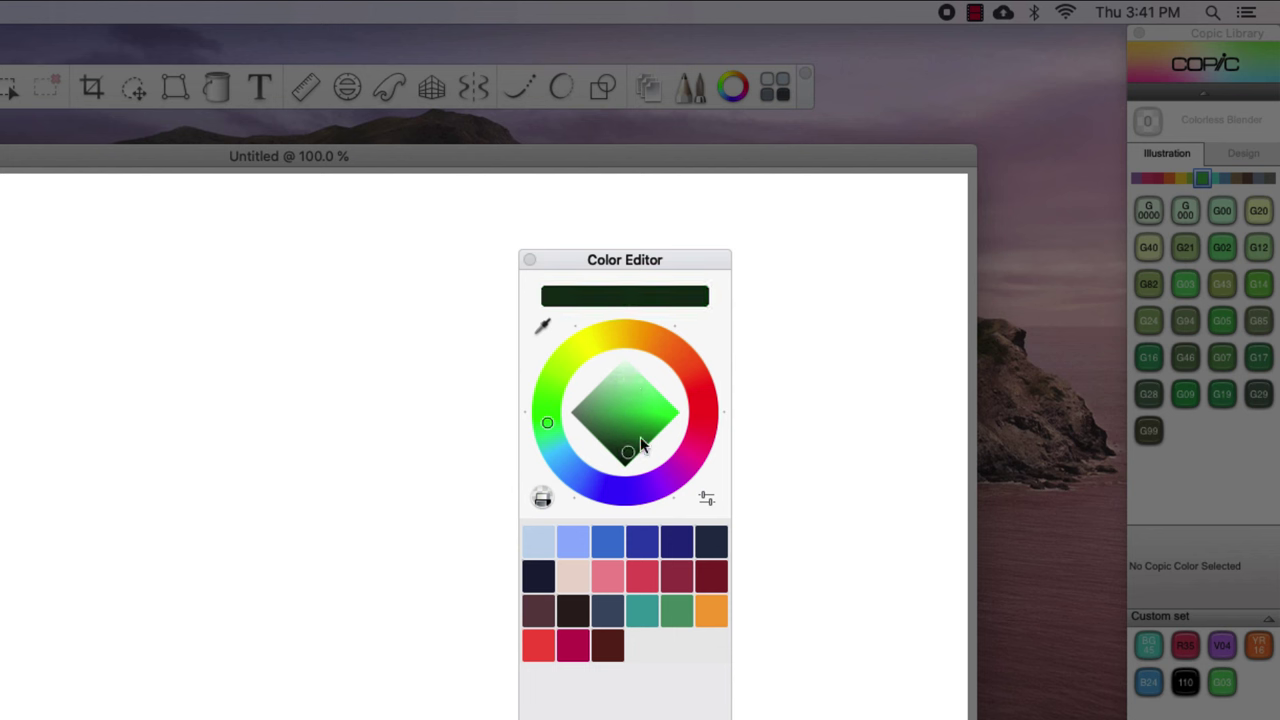
pyautogui.moveTo(548, 421)
pyautogui.mouseDown()
pyautogui.moveTo(603, 497)
pyautogui.moveTo(700, 387)
pyautogui.moveTo(683, 329)
pyautogui.mouseUp()
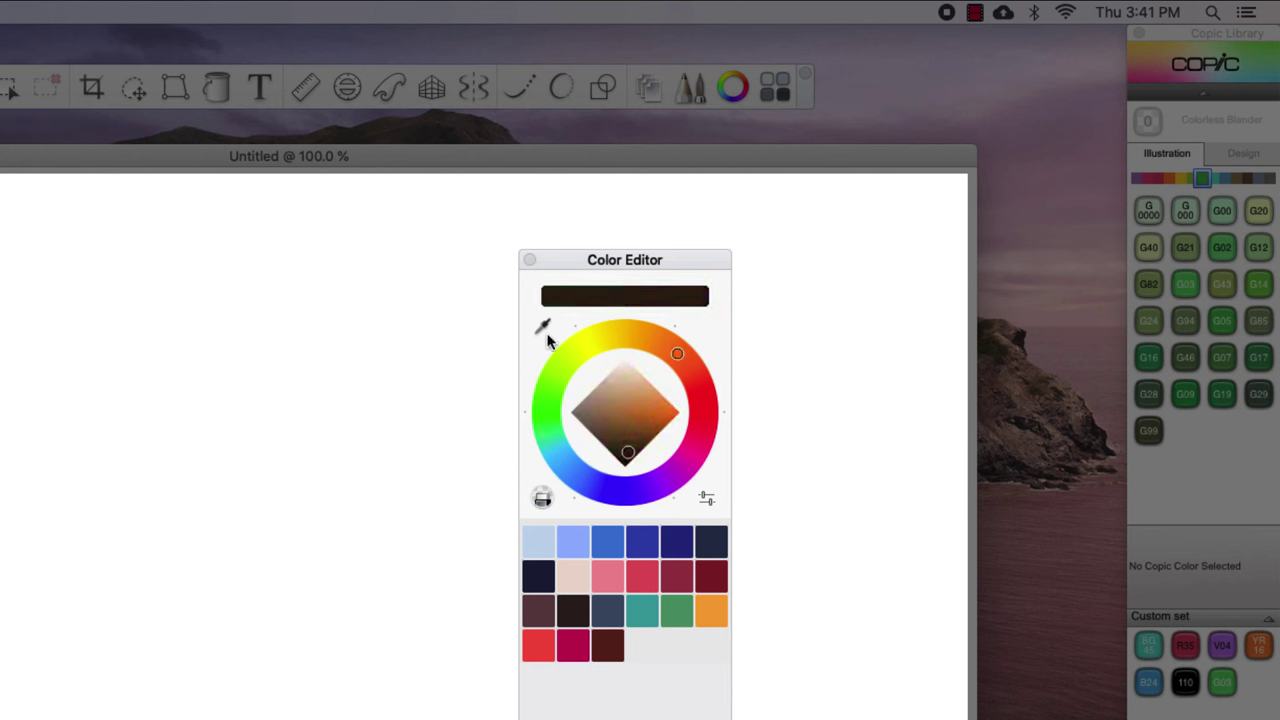
pyautogui.click(529, 260)
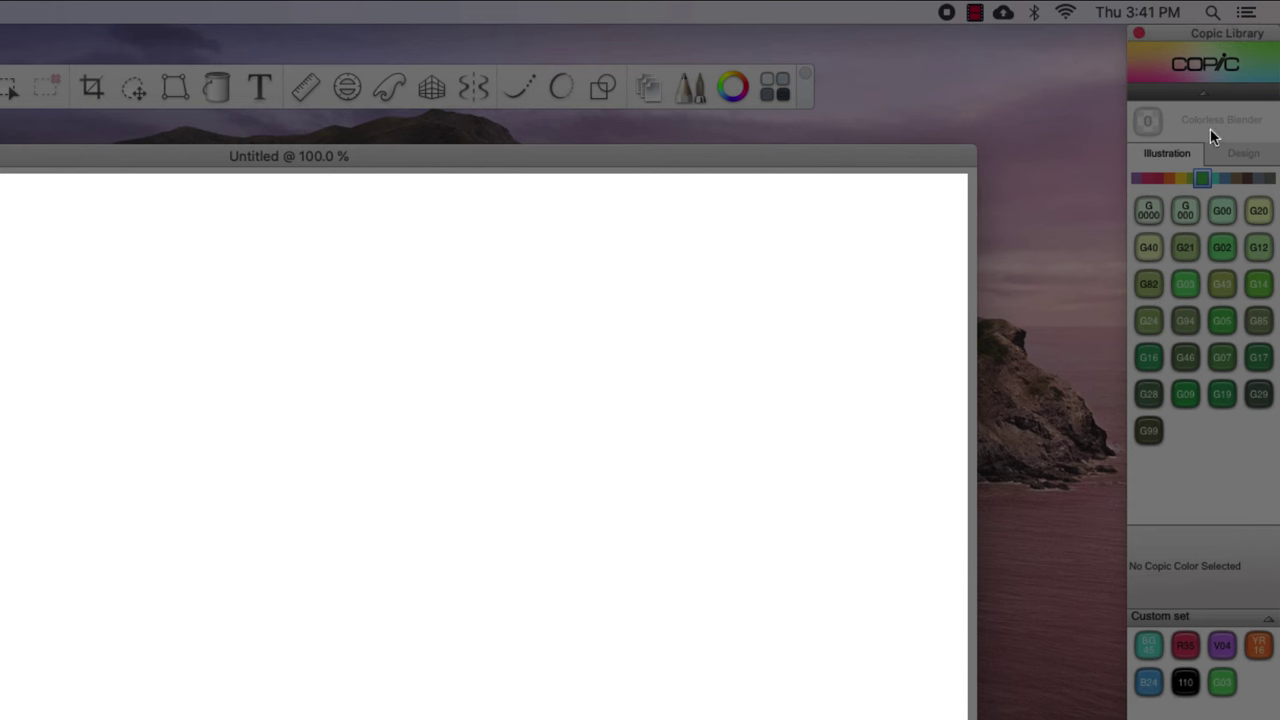
# - Choose 110 Special Black from the Custom set and keep the original brush
pyautogui.click(1185, 684)
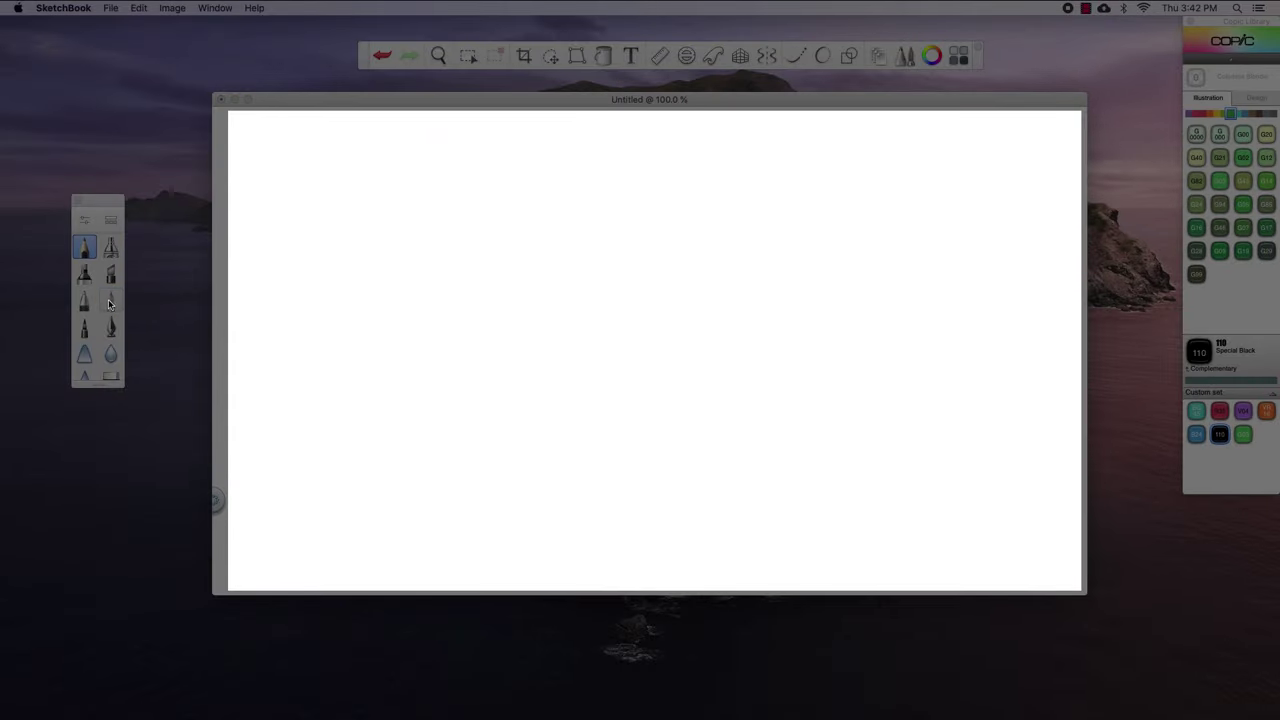
pyautogui.click(110, 302)
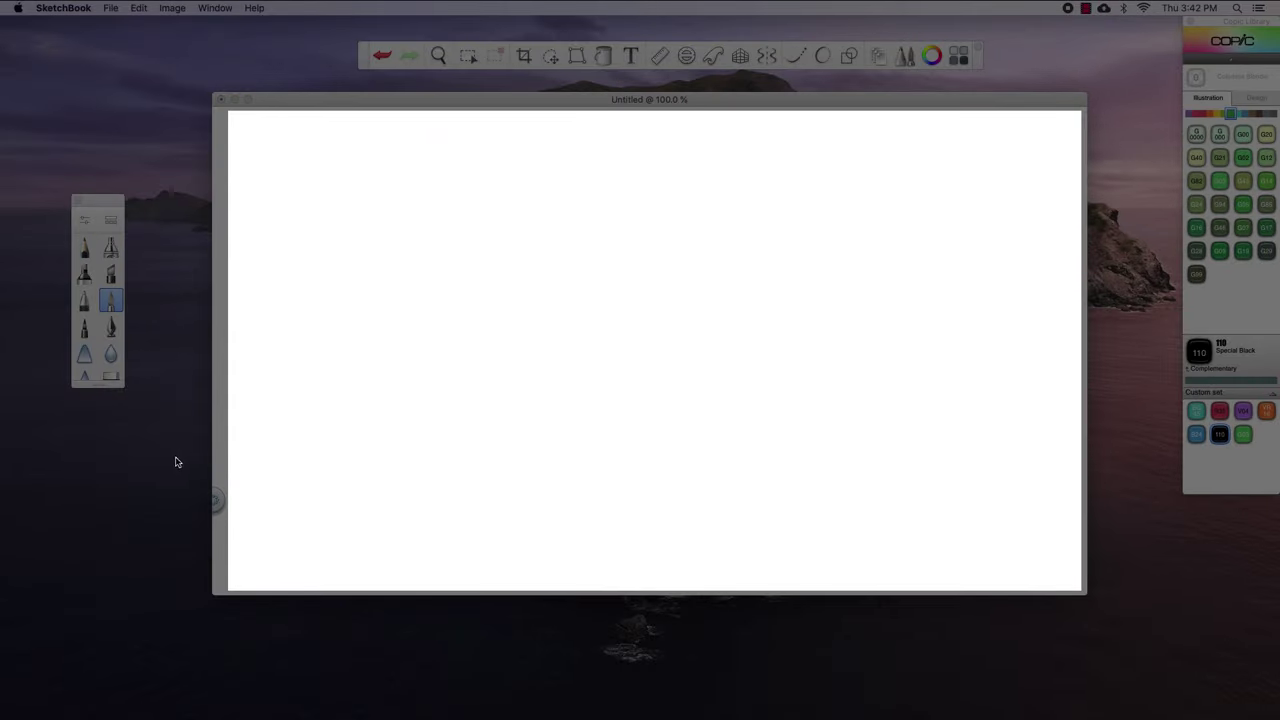
pyautogui.click(86, 249)
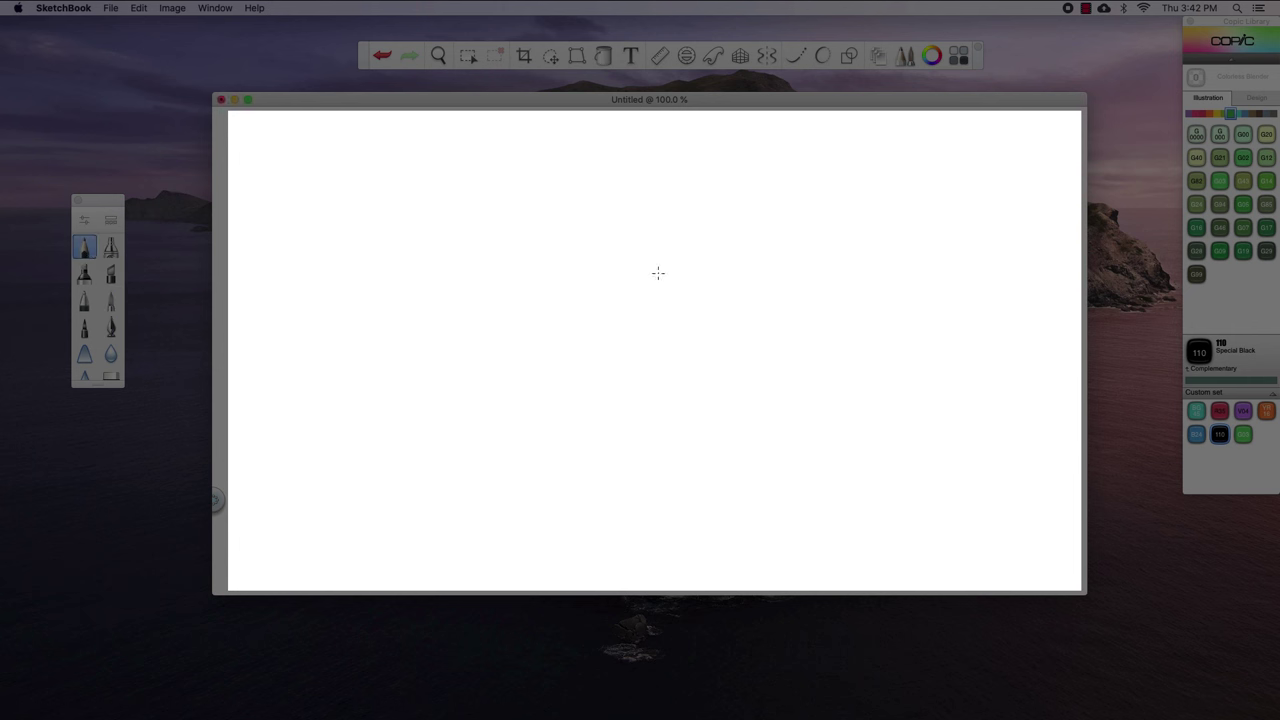
# - Sketch a practice cartoon head with eyes, pupils, nose, curly hair and neck
pyautogui.moveTo(660, 261)
pyautogui.mouseDown()
pyautogui.moveTo(677, 251)
pyautogui.moveTo(652, 244)
pyautogui.moveTo(610, 335)
pyautogui.mouseUp()
pyautogui.moveTo(606, 282)
pyautogui.mouseDown()
pyautogui.moveTo(600, 296)
pyautogui.moveTo(652, 292)
pyautogui.mouseUp()
pyautogui.moveTo(621, 337)
pyautogui.mouseDown()
pyautogui.moveTo(601, 406)
pyautogui.moveTo(718, 397)
pyautogui.mouseUp()
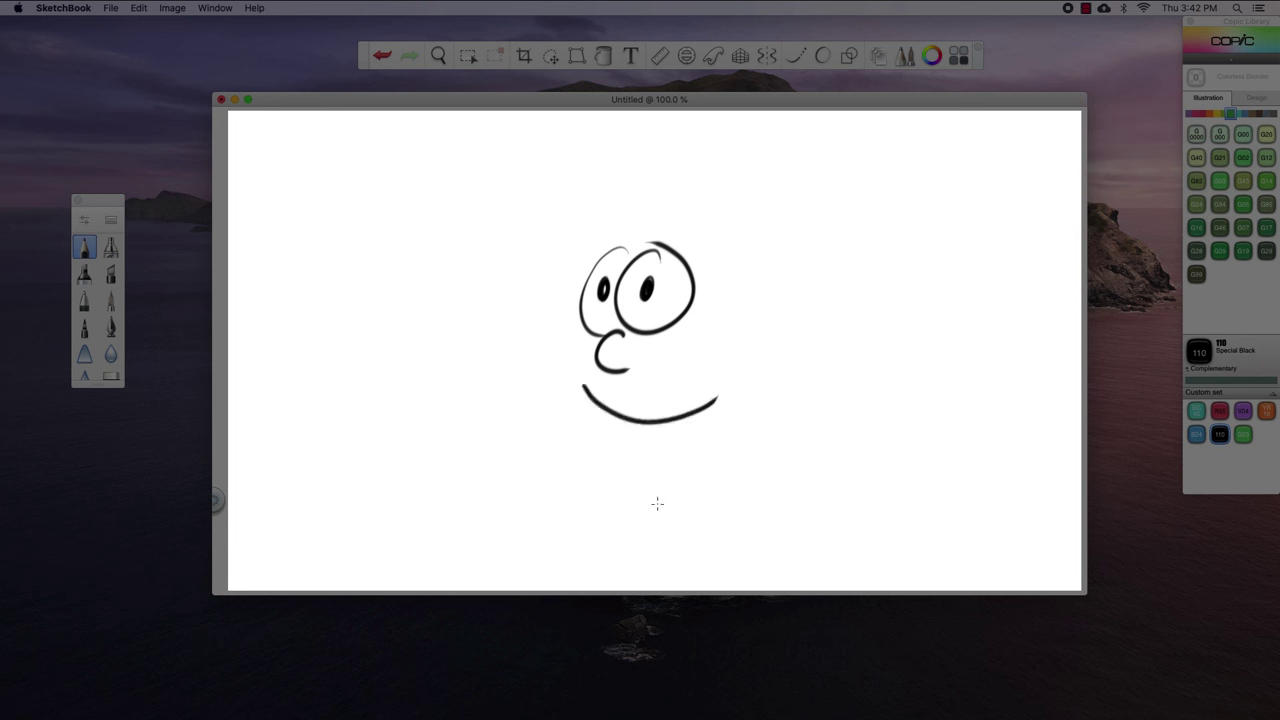
pyautogui.moveTo(578, 226)
pyautogui.mouseDown()
pyautogui.moveTo(568, 275)
pyautogui.moveTo(675, 452)
pyautogui.moveTo(740, 453)
pyautogui.mouseUp()
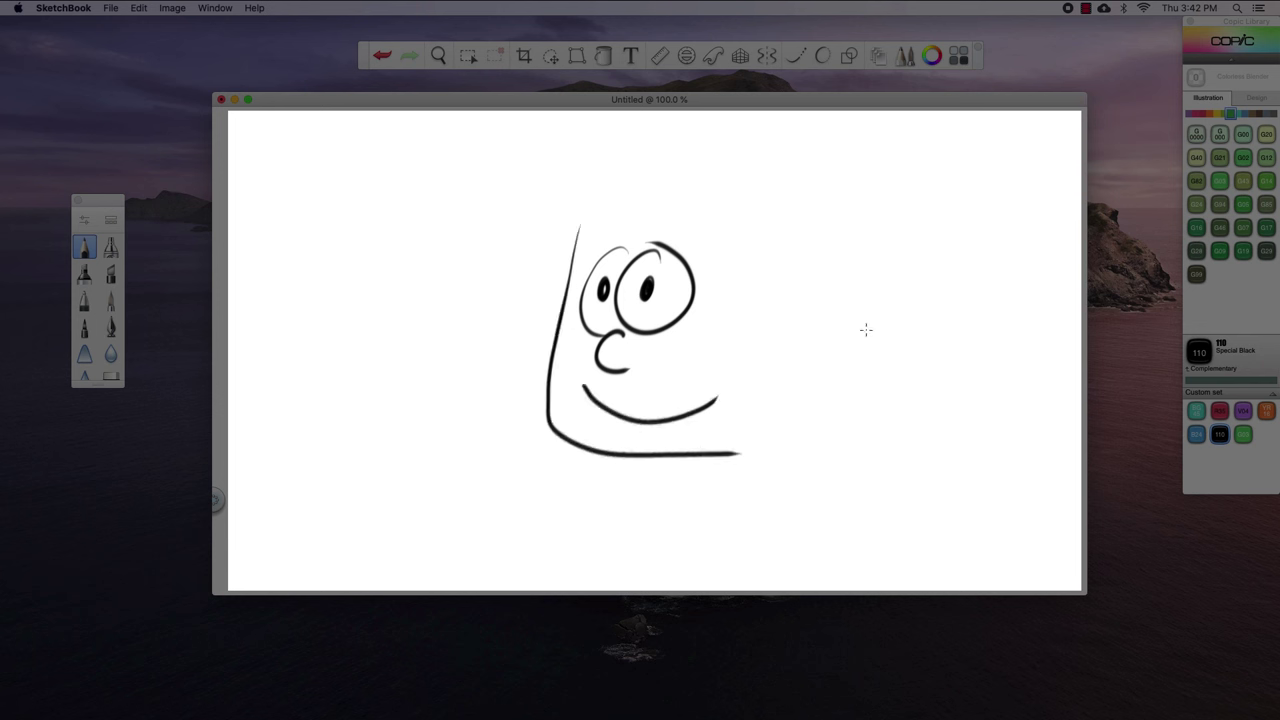
pyautogui.moveTo(577, 194)
pyautogui.mouseDown()
pyautogui.moveTo(696, 191)
pyautogui.moveTo(731, 215)
pyautogui.moveTo(705, 196)
pyautogui.moveTo(722, 271)
pyautogui.moveTo(760, 272)
pyautogui.moveTo(777, 305)
pyautogui.moveTo(821, 264)
pyautogui.moveTo(780, 360)
pyautogui.mouseUp()
pyautogui.moveTo(578, 192)
pyautogui.mouseDown()
pyautogui.moveTo(548, 195)
pyautogui.moveTo(532, 146)
pyautogui.moveTo(572, 107)
pyautogui.mouseUp()
pyautogui.moveTo(826, 236); pyautogui.dragTo(838, 106)
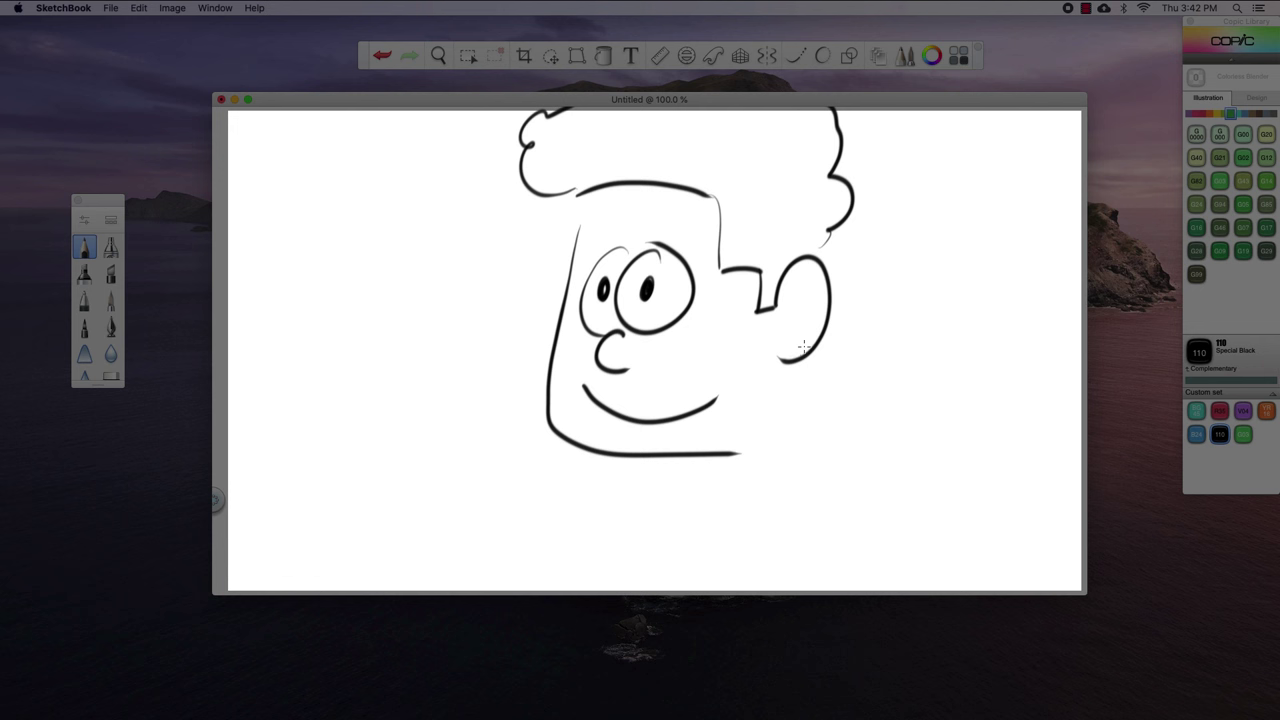
pyautogui.moveTo(786, 374); pyautogui.dragTo(760, 548)
pyautogui.moveTo(667, 460); pyautogui.dragTo(659, 552)
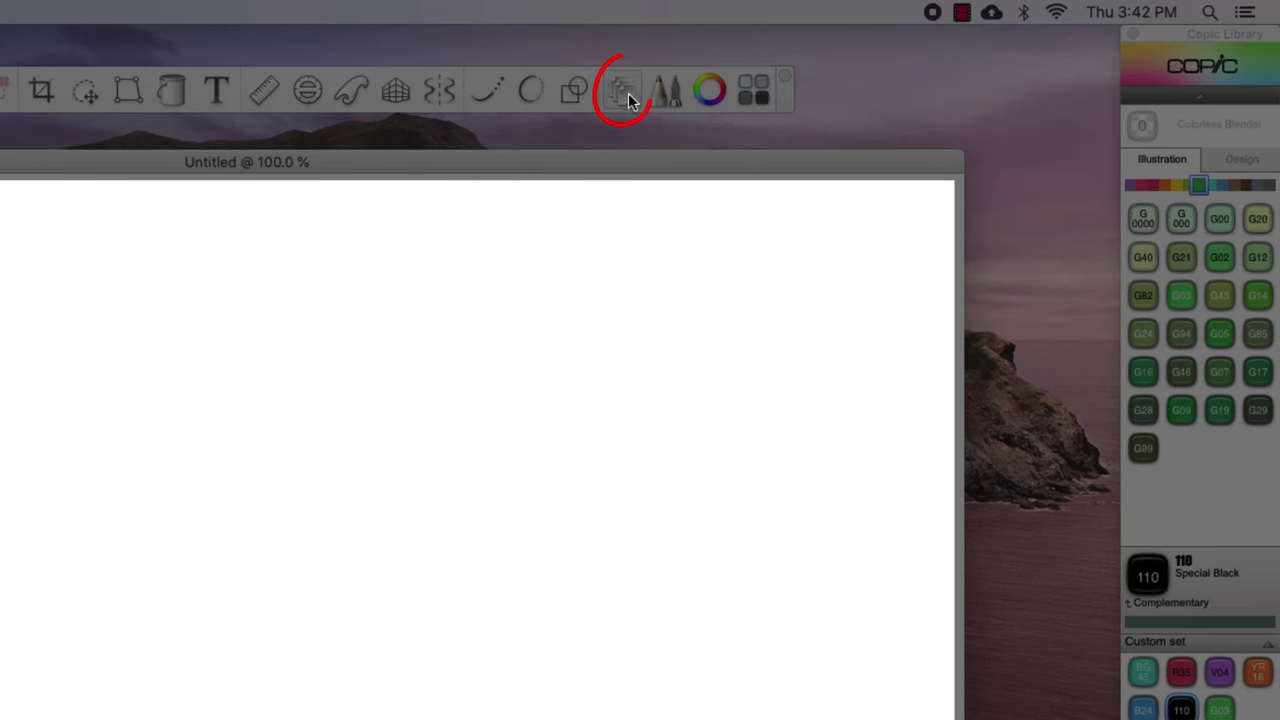
# - Dock the Layers panel under the raised brush palette and fill the Background layer black
pyautogui.click(626, 95)
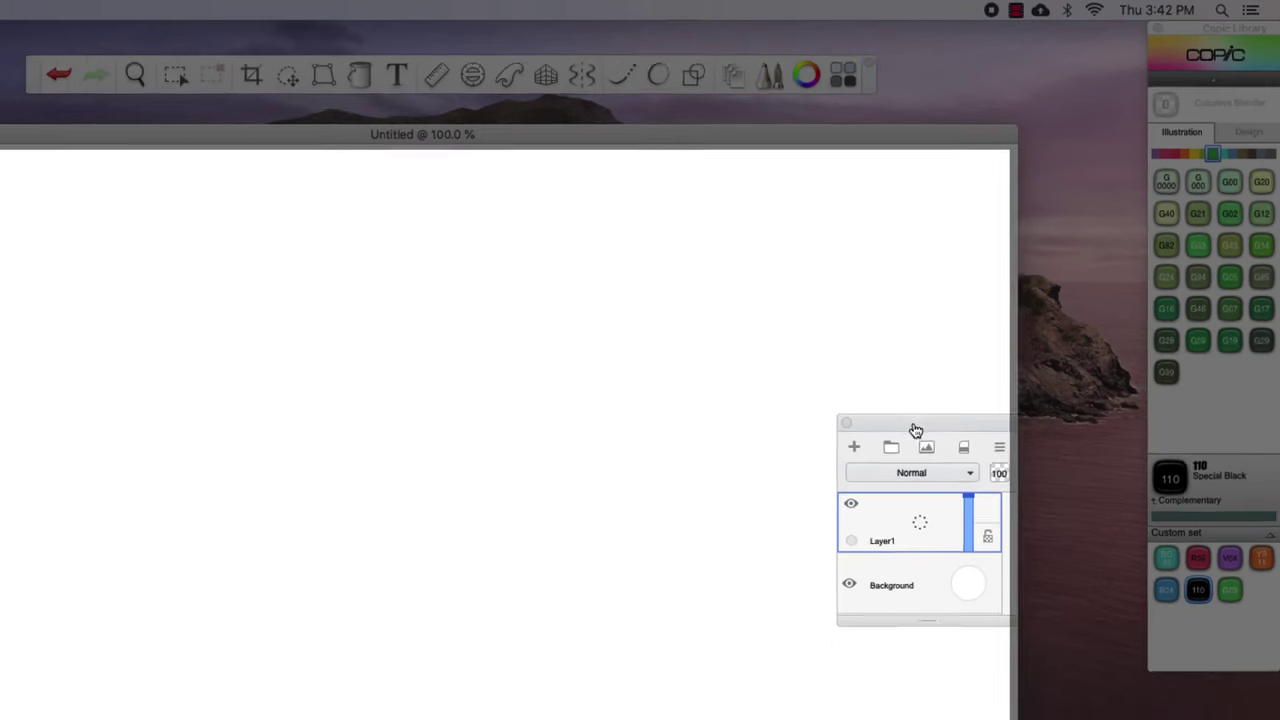
pyautogui.moveTo(830, 512); pyautogui.dragTo(1176, 719)
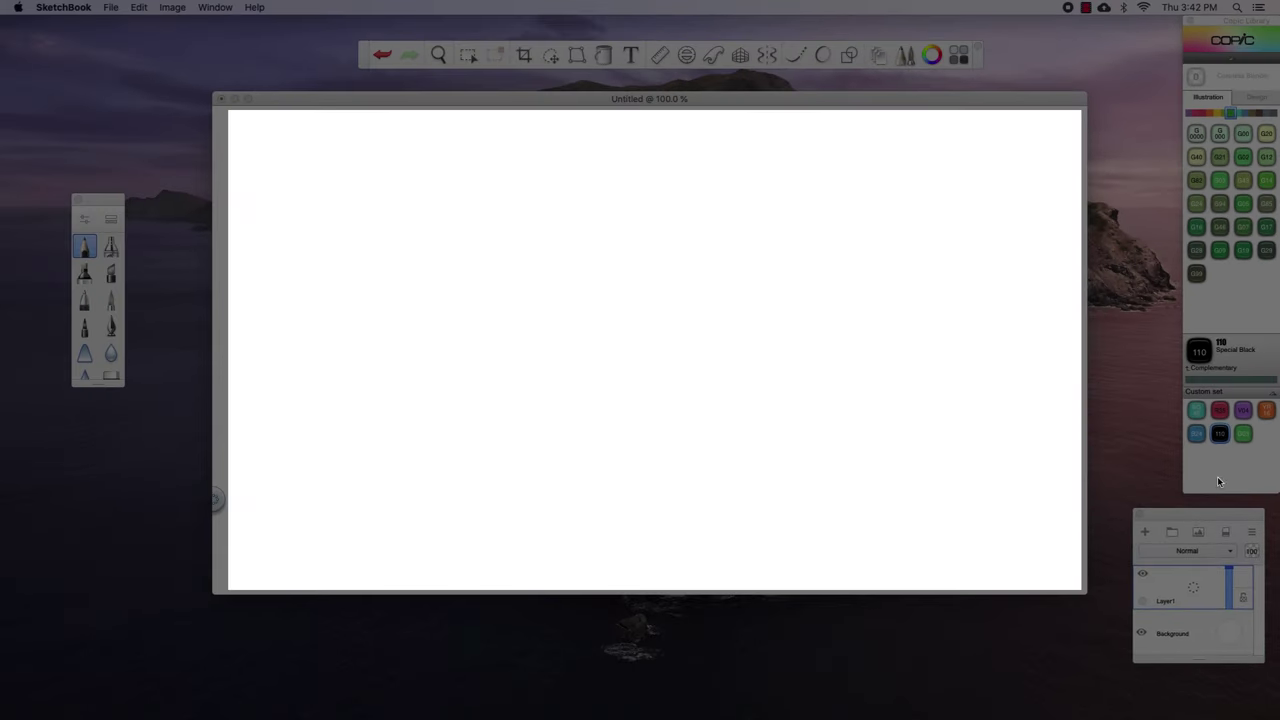
pyautogui.moveTo(1210, 518)
pyautogui.mouseDown()
pyautogui.moveTo(1014, 479)
pyautogui.moveTo(125, 416)
pyautogui.mouseUp()
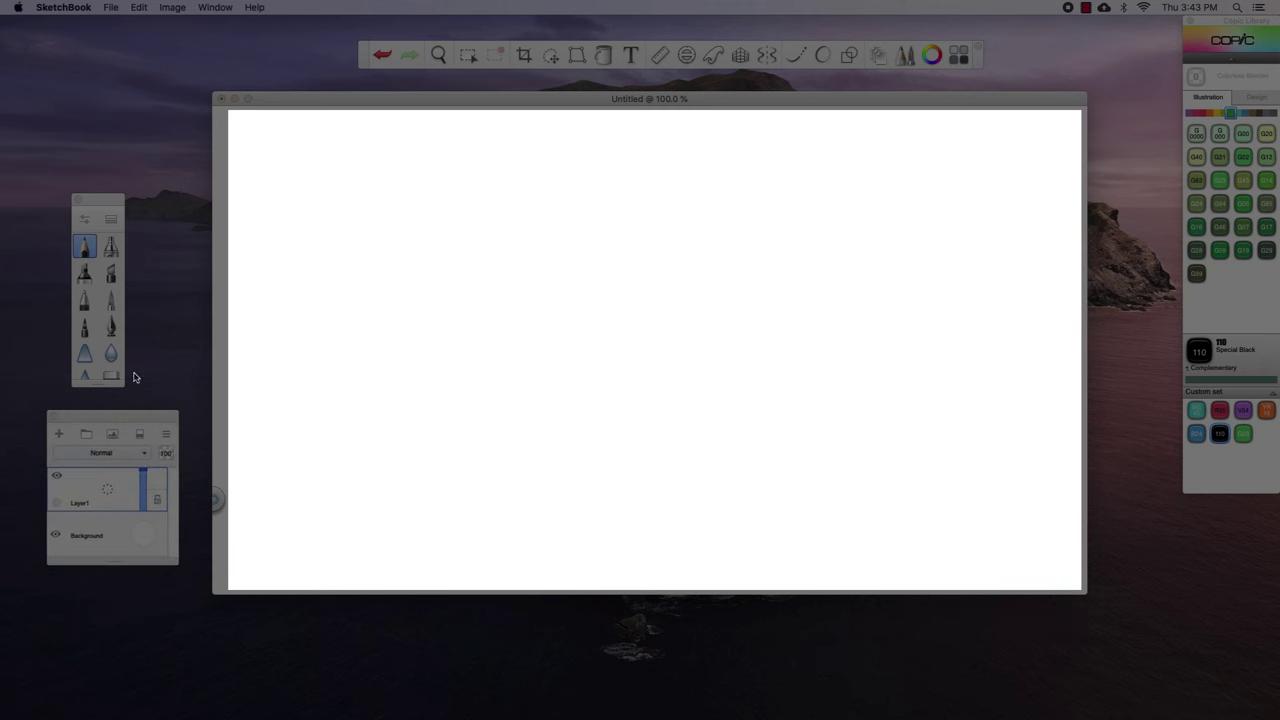
pyautogui.moveTo(100, 203); pyautogui.dragTo(92, 92)
pyautogui.moveTo(117, 414); pyautogui.dragTo(124, 301)
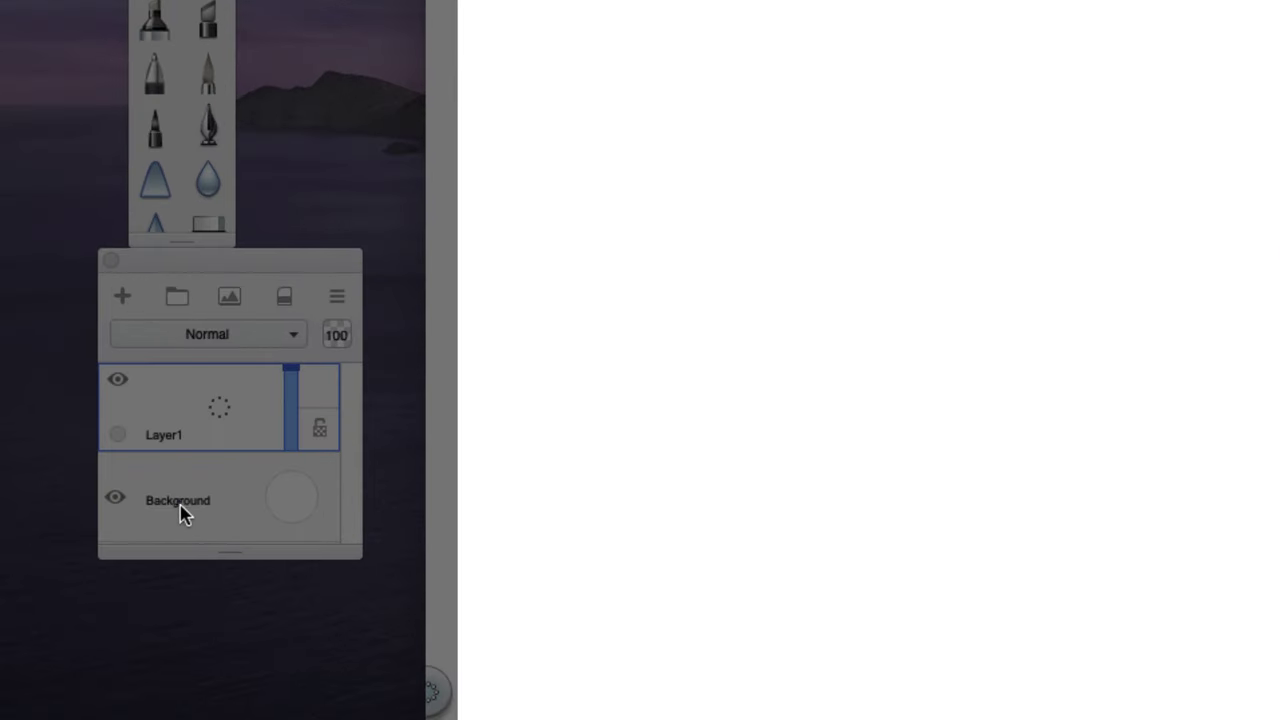
pyautogui.click(291, 502)
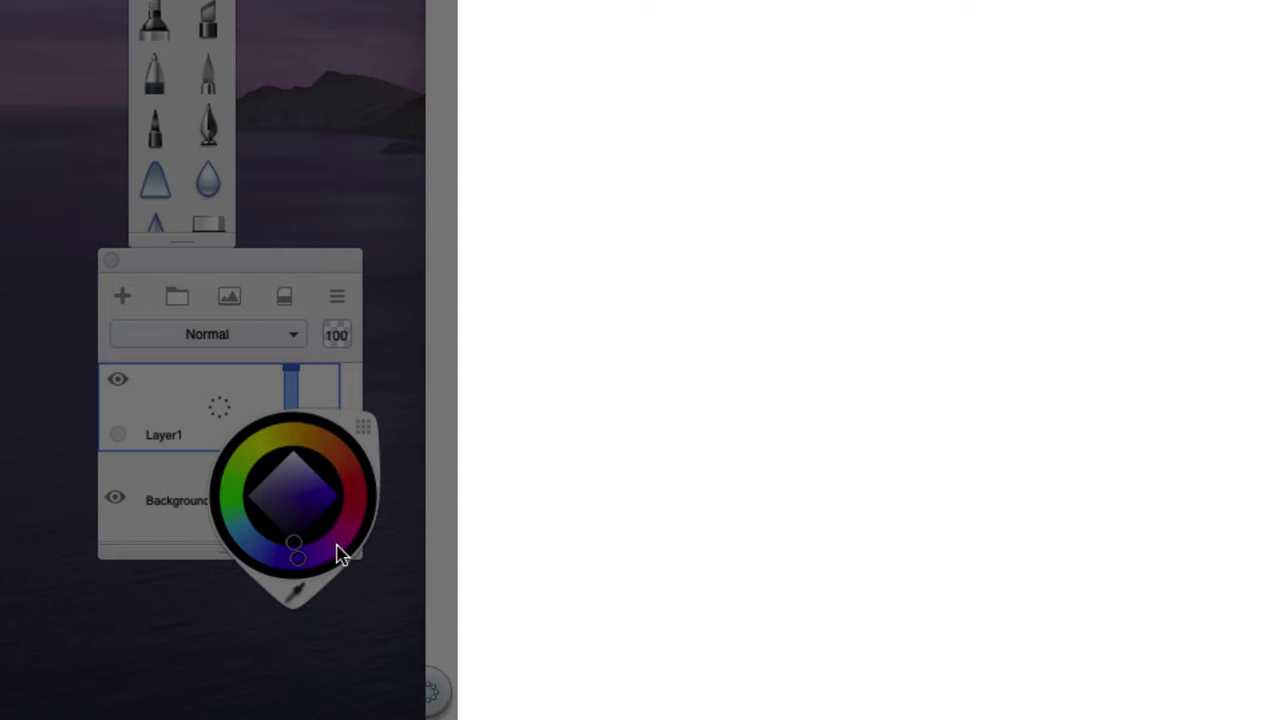
pyautogui.moveTo(305, 500)
pyautogui.mouseDown()
pyautogui.moveTo(297, 491)
pyautogui.moveTo(293, 565)
pyautogui.mouseUp()
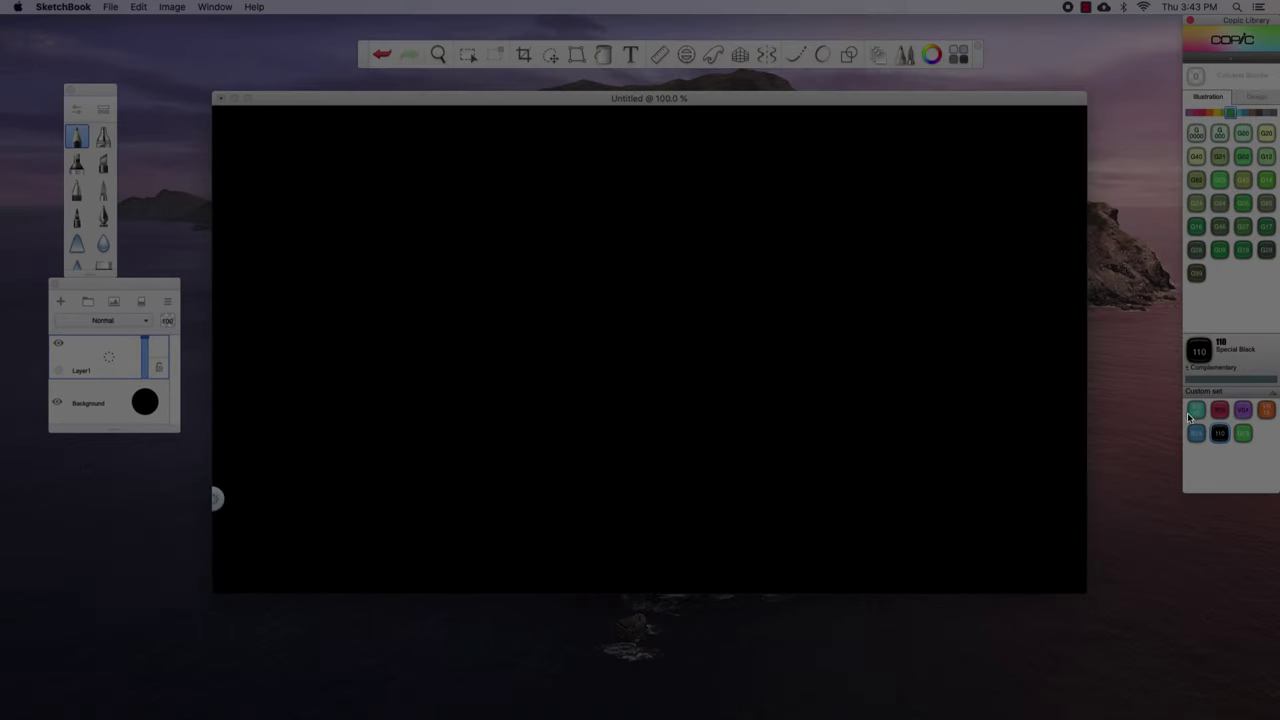
# - Pick R35 Coral and handwrite 4 + 4 = 8 near the black canvas's top left
pyautogui.click(1220, 412)
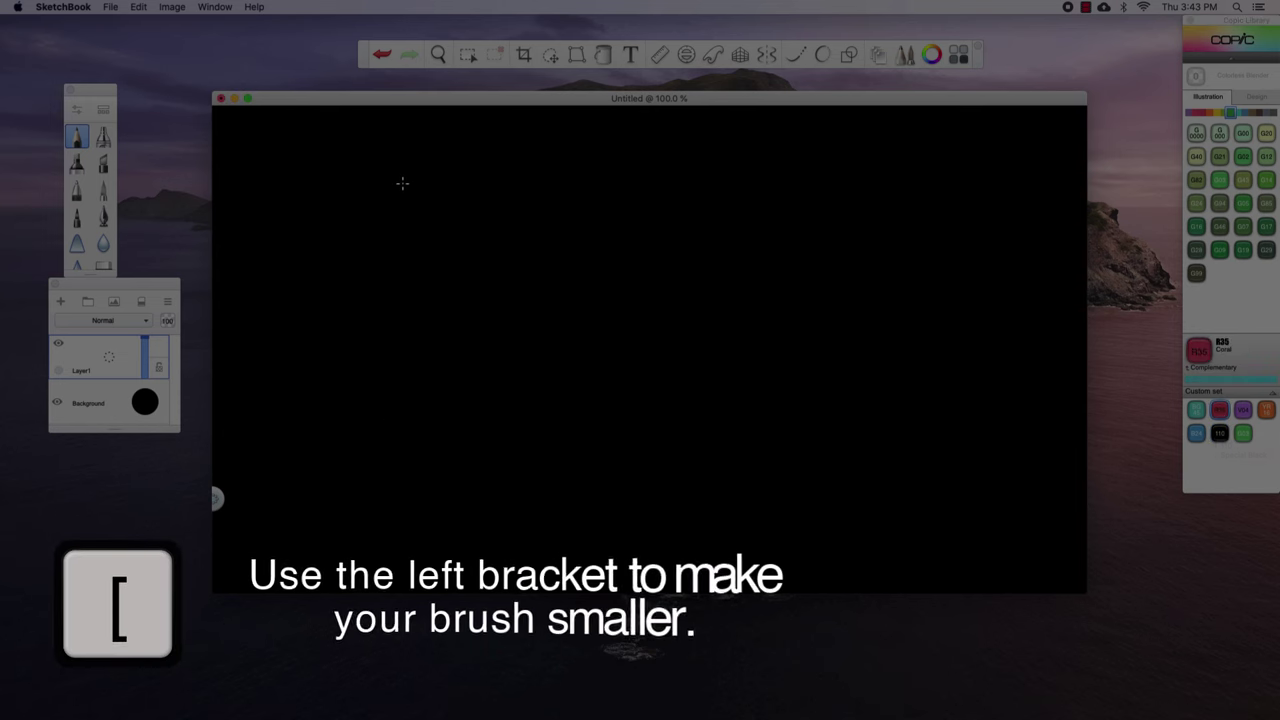
pyautogui.moveTo(402, 166)
pyautogui.mouseDown()
pyautogui.moveTo(409, 196)
pyautogui.moveTo(450, 181)
pyautogui.mouseUp()
pyautogui.moveTo(441, 173)
pyautogui.mouseDown()
pyautogui.moveTo(441, 192)
pyautogui.moveTo(470, 176)
pyautogui.moveTo(473, 200)
pyautogui.moveTo(510, 183)
pyautogui.moveTo(538, 195)
pyautogui.moveTo(547, 147)
pyautogui.mouseUp()
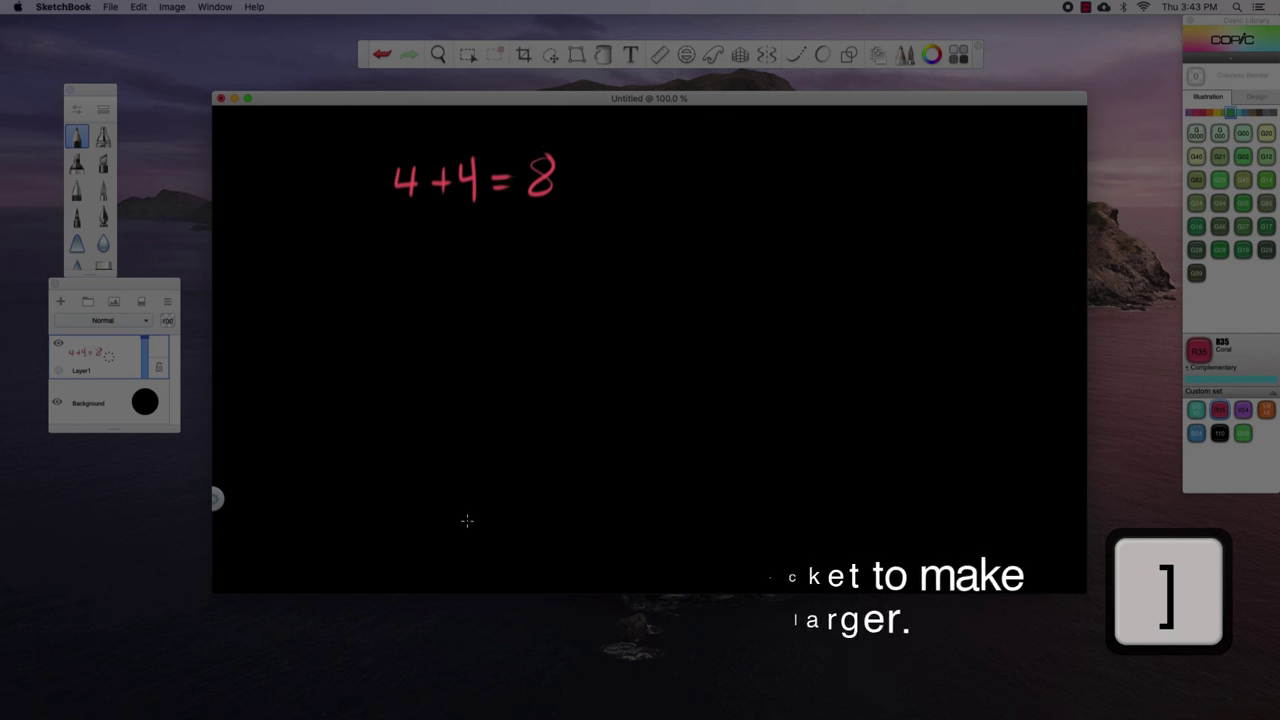
# - Switch to a finer pen, erase the first equation, and rewrite 4+4=8 in coral pink
pyautogui.moveTo(102, 90); pyautogui.dragTo(112, 60)
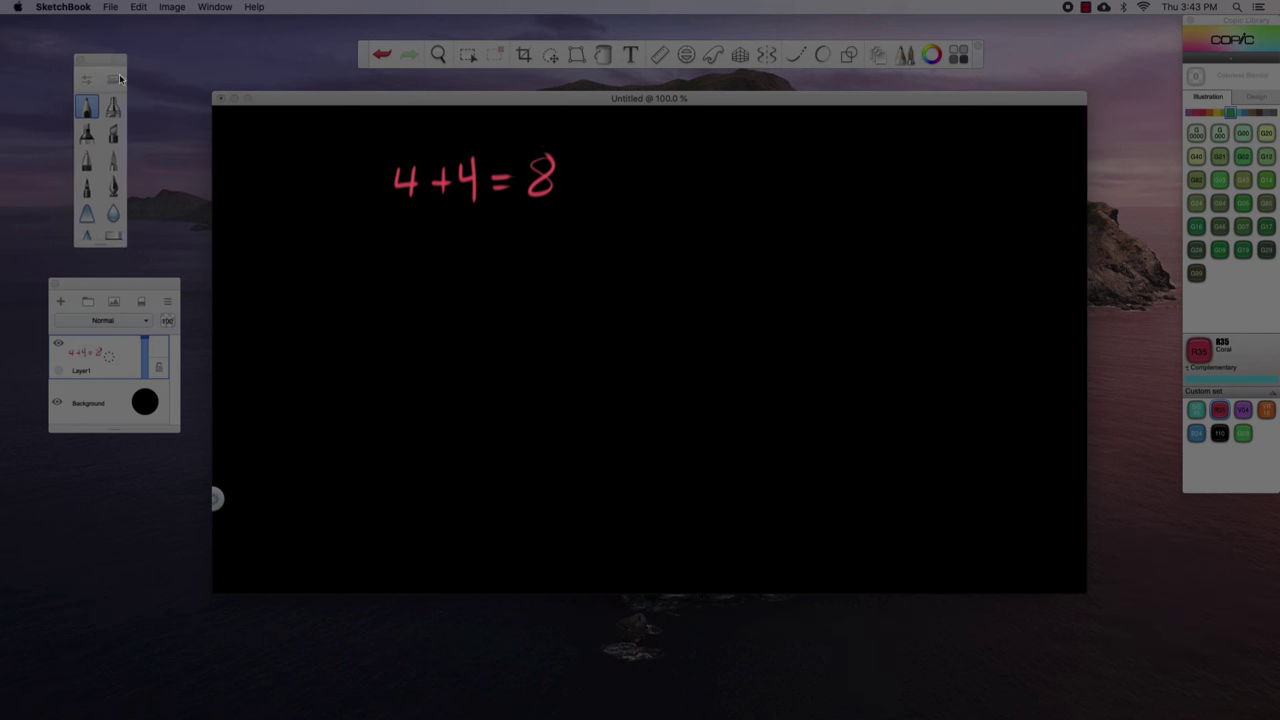
pyautogui.click(113, 162)
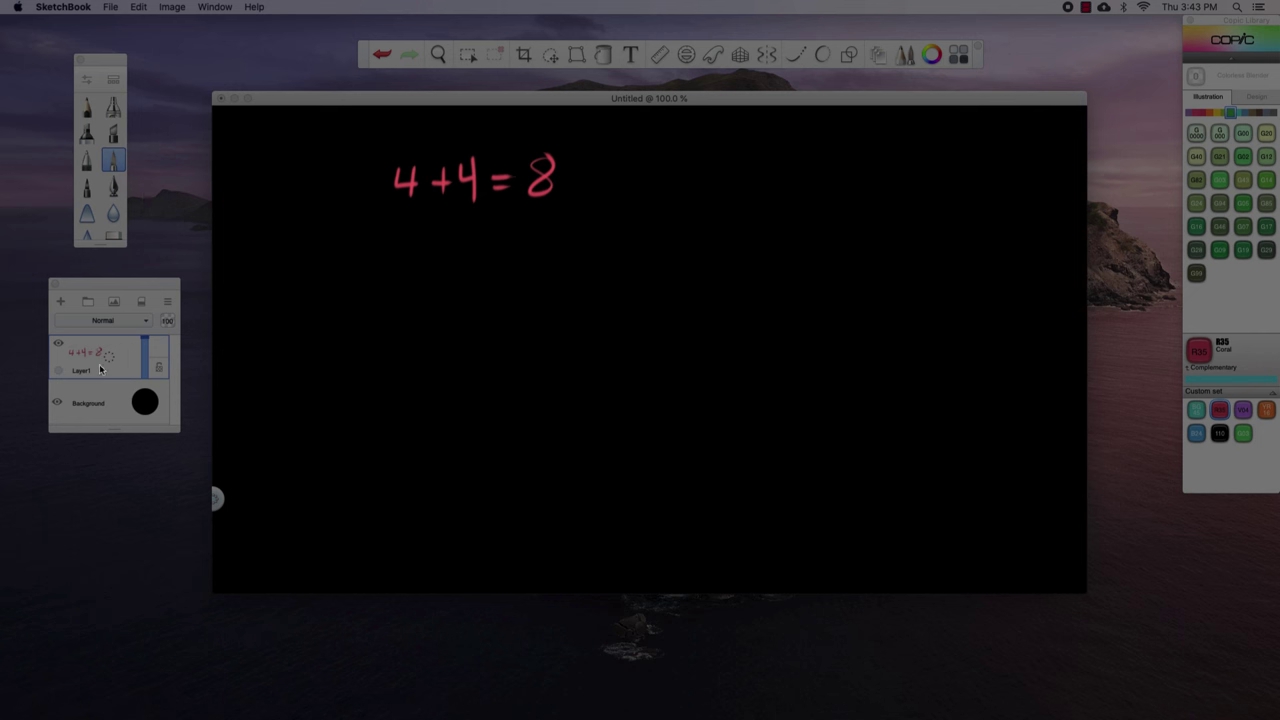
pyautogui.press('Delete')
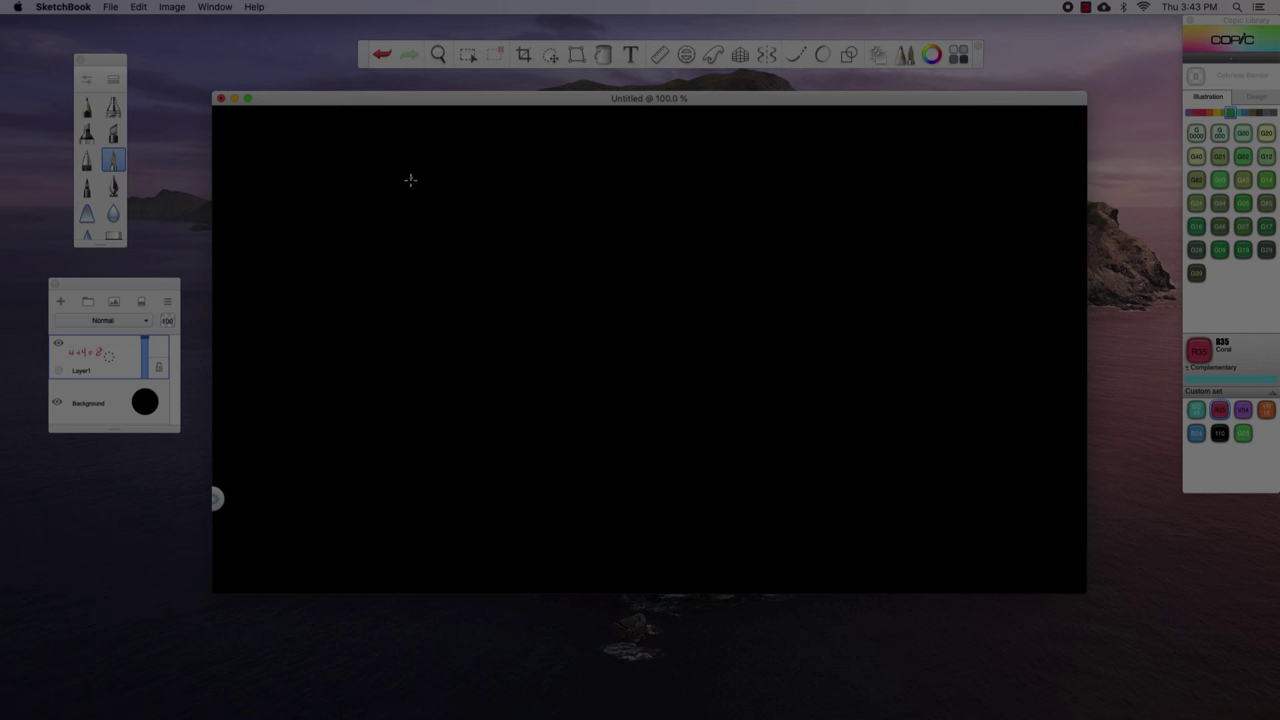
pyautogui.moveTo(410, 179)
pyautogui.mouseDown()
pyautogui.moveTo(438, 199)
pyautogui.moveTo(422, 215)
pyautogui.moveTo(466, 197)
pyautogui.mouseUp()
pyautogui.moveTo(457, 187)
pyautogui.mouseDown()
pyautogui.moveTo(457, 208)
pyautogui.moveTo(486, 198)
pyautogui.moveTo(486, 214)
pyautogui.moveTo(528, 187)
pyautogui.moveTo(563, 188)
pyautogui.mouseUp()
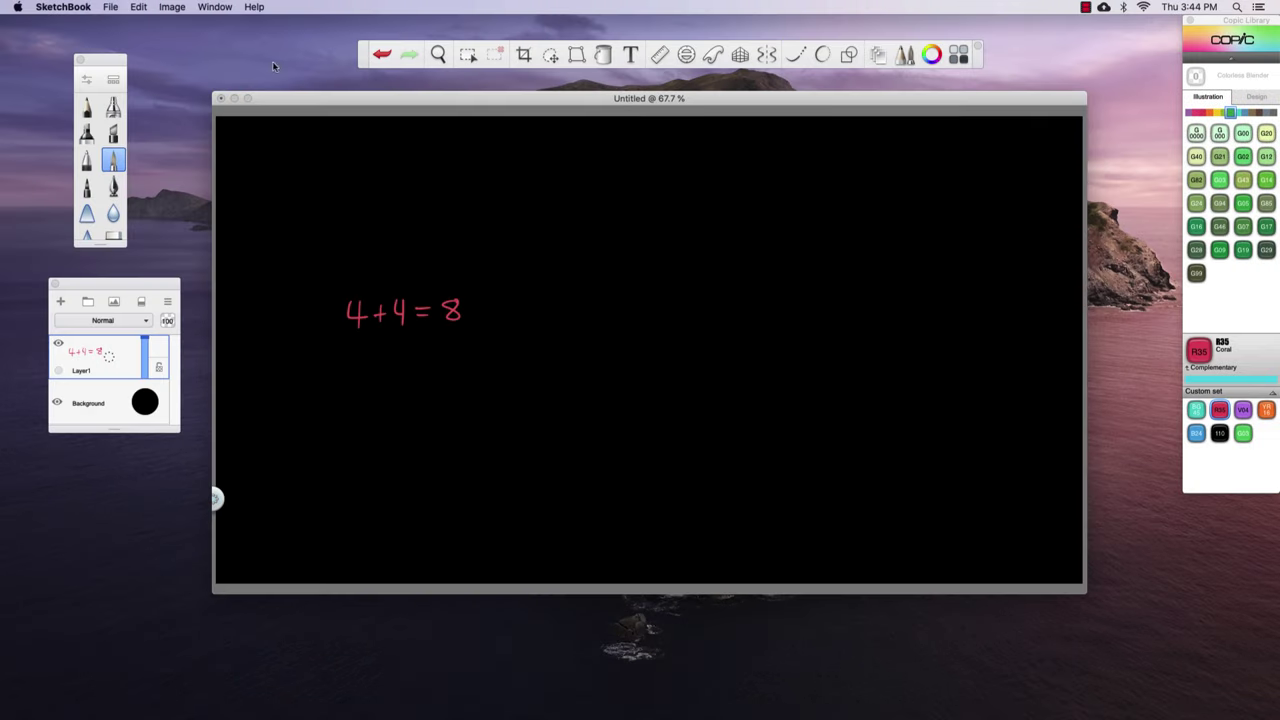
pyautogui.click(294, 101)
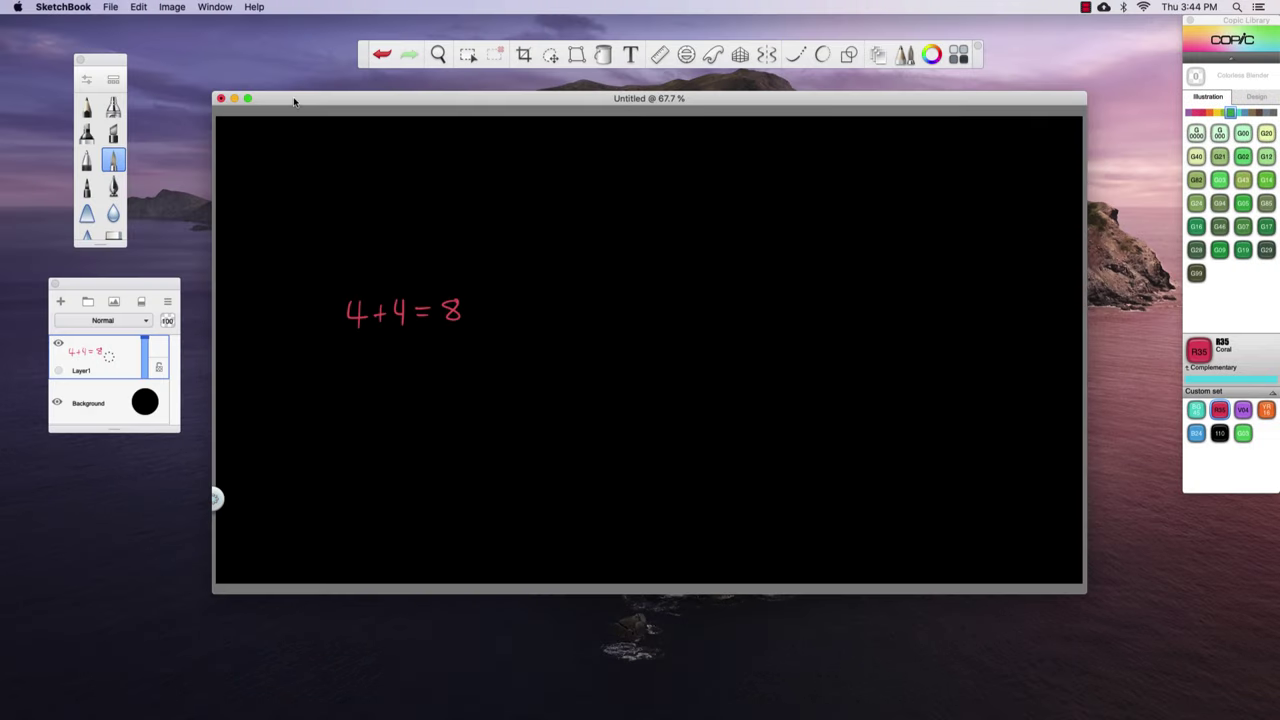
# - Hide SketchBook and open the desktop Screen Recording .mov in QuickTime Player
pyautogui.click(62, 7)
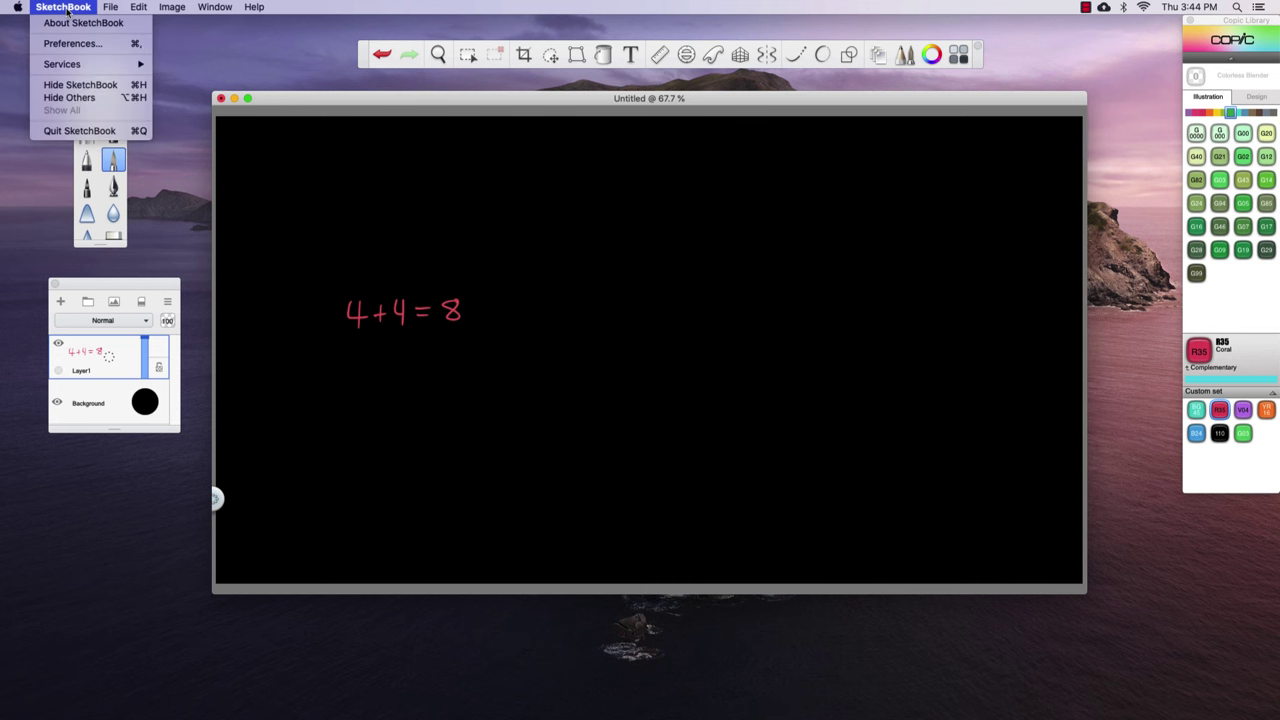
pyautogui.click(80, 84)
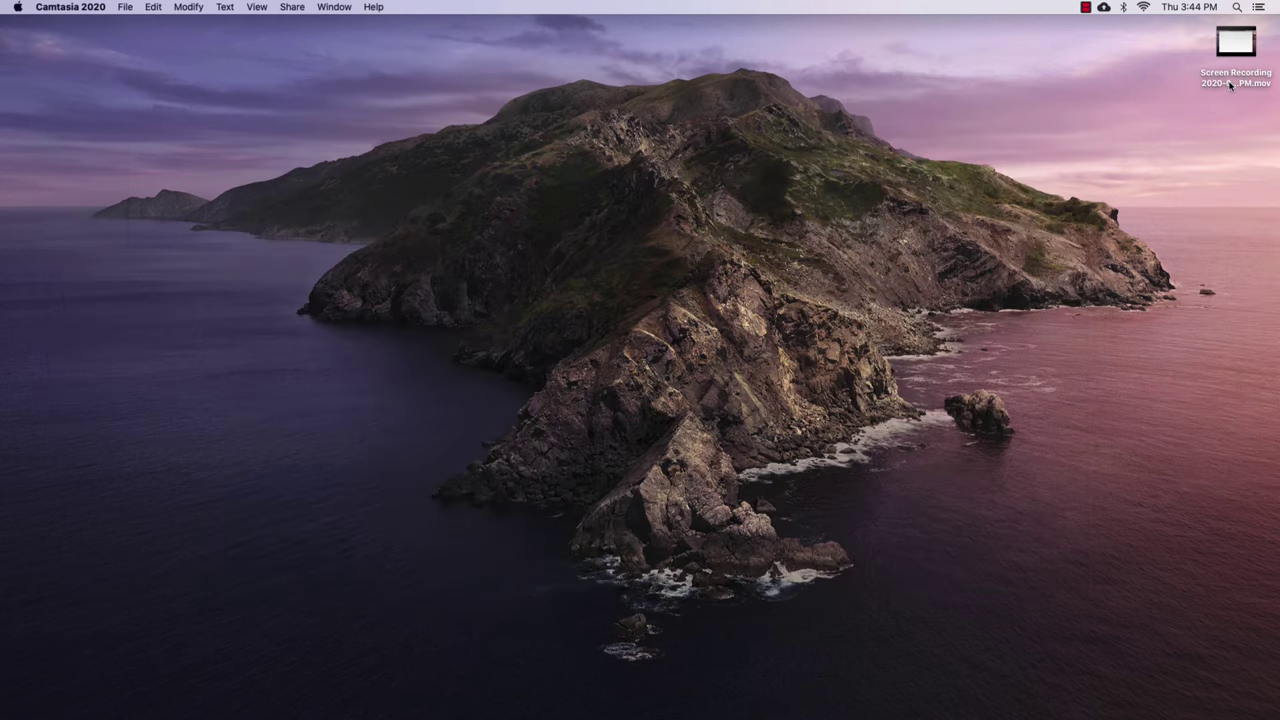
pyautogui.doubleClick(1231, 85)
# - Reposition the player window and scrub the recording forward to 02:25
pyautogui.moveTo(645, 55); pyautogui.dragTo(785, 101)
pyautogui.moveTo(501, 489); pyautogui.dragTo(608, 490)
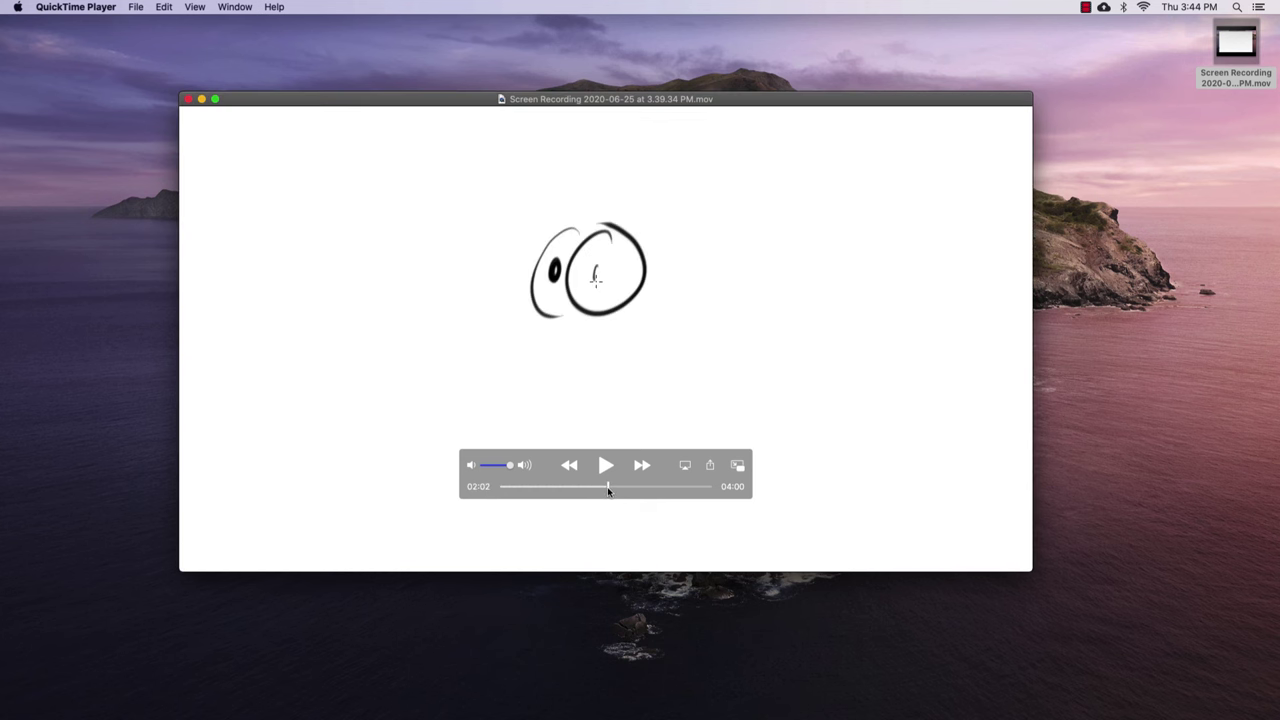
pyautogui.moveTo(663, 458)
pyautogui.mouseDown()
pyautogui.moveTo(666, 537)
pyautogui.moveTo(614, 562)
pyautogui.moveTo(689, 568)
pyautogui.mouseUp()
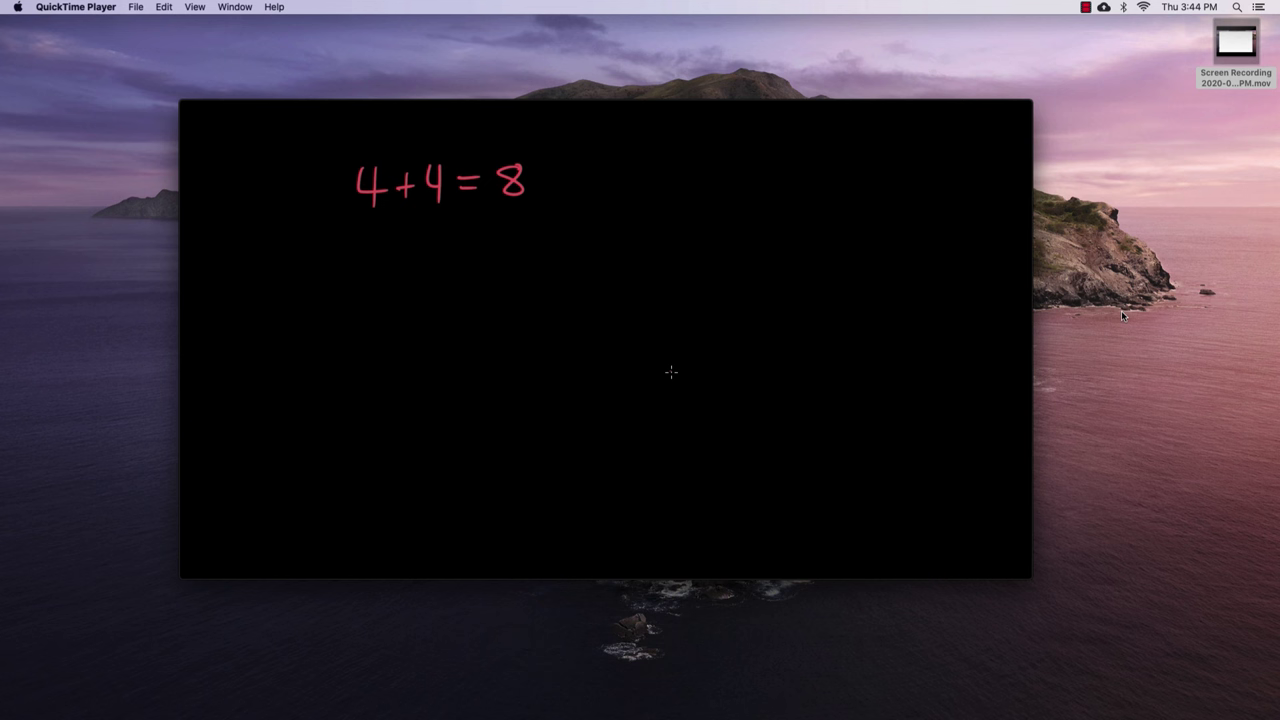
# - Trim the first 22 seconds off the recording, leaving a 03:26 clip
pyautogui.moveTo(667, 541); pyautogui.dragTo(503, 491)
pyautogui.click(686, 474)
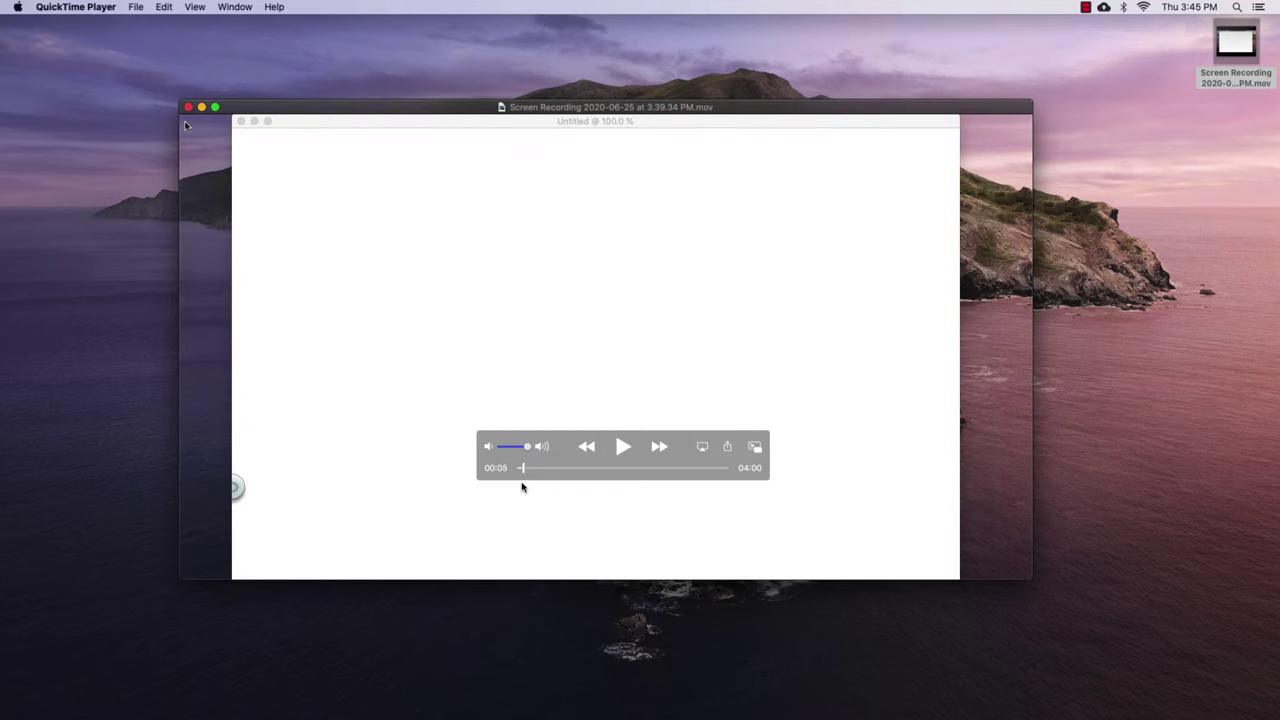
pyautogui.click(165, 7)
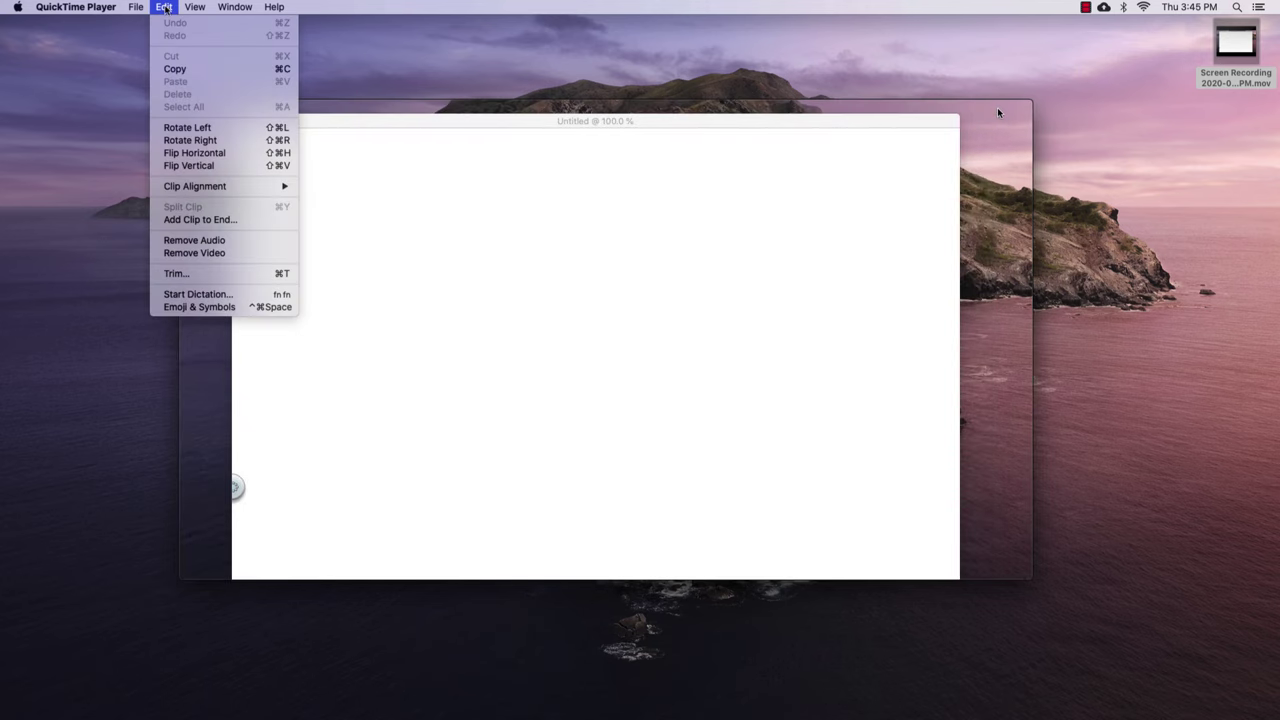
pyautogui.click(233, 279)
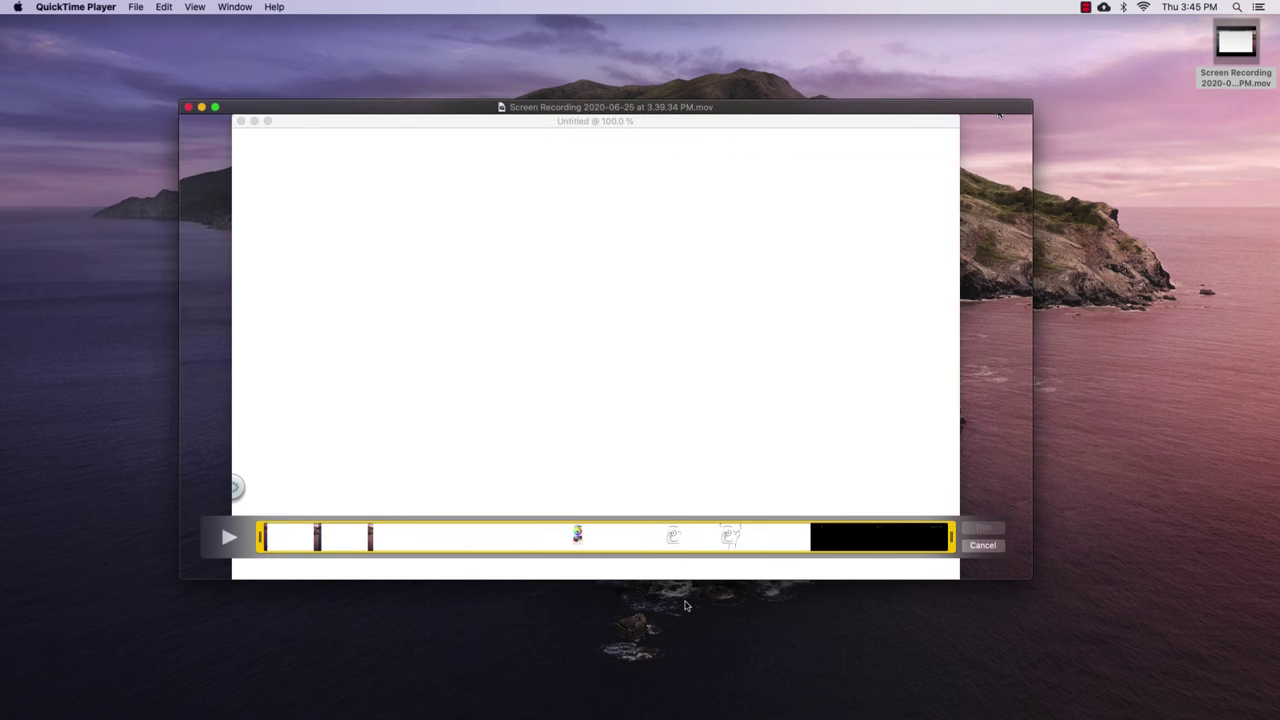
pyautogui.moveTo(262, 537); pyautogui.dragTo(356, 539)
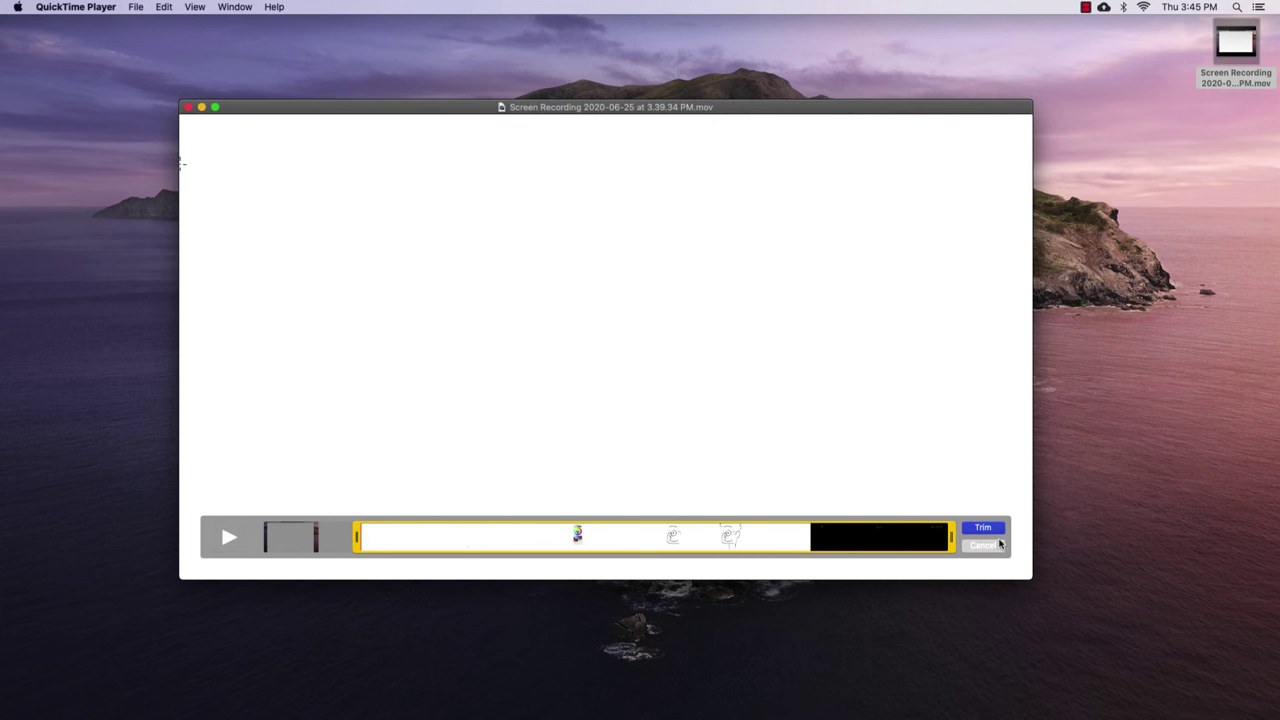
pyautogui.click(984, 530)
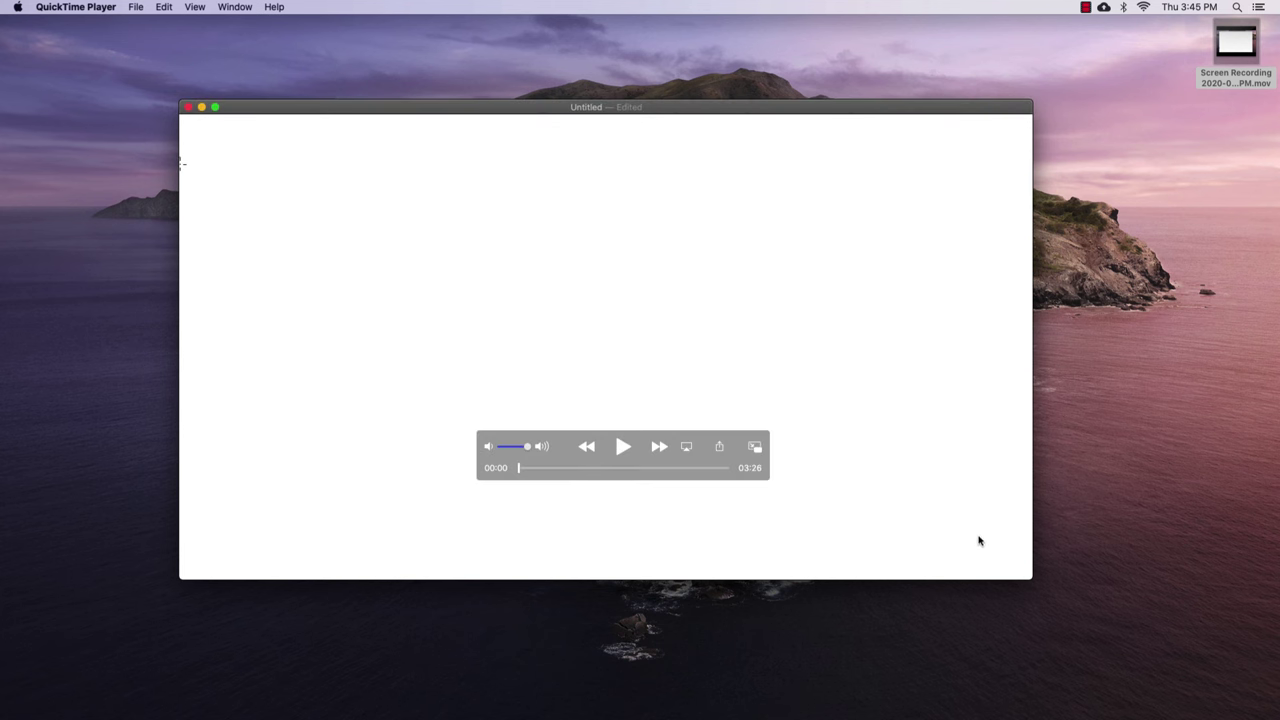
pyautogui.moveTo(519, 470)
pyautogui.mouseDown()
pyautogui.moveTo(737, 481)
pyautogui.moveTo(514, 480)
pyautogui.mouseUp()
# - Save the trimmed clip to the Desktop as edited video.mov
pyautogui.click(135, 7)
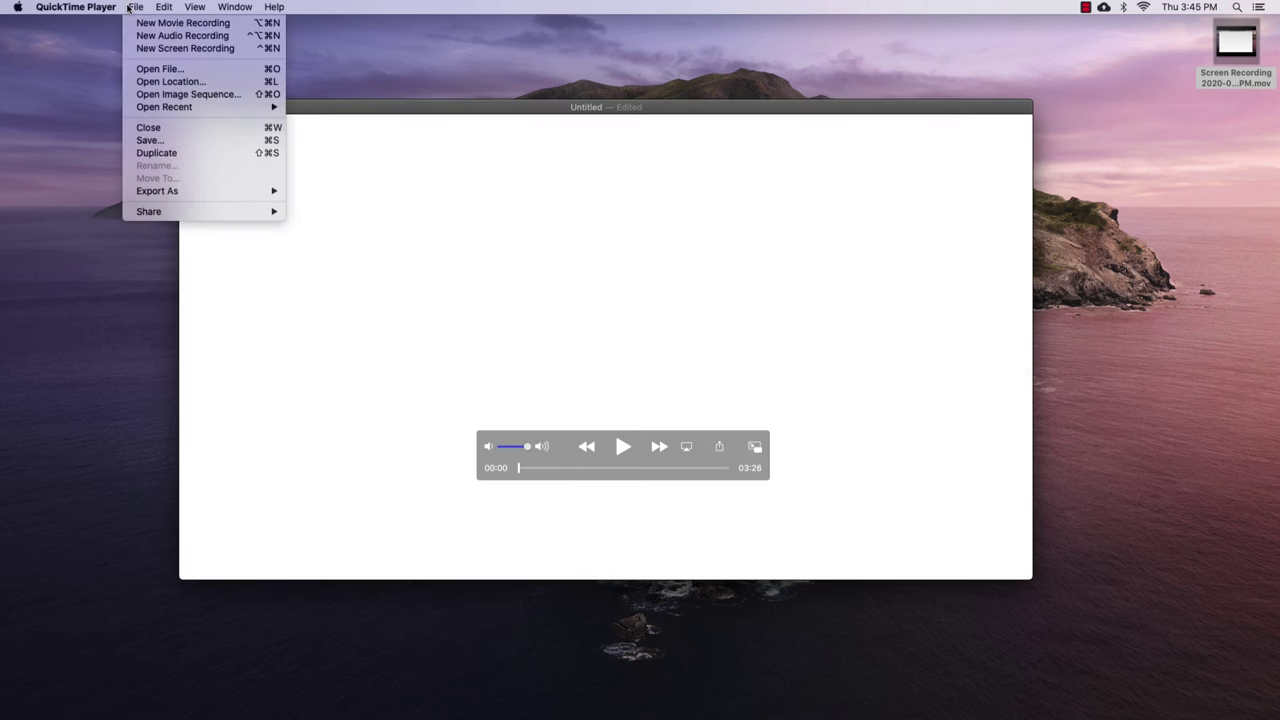
pyautogui.click(181, 142)
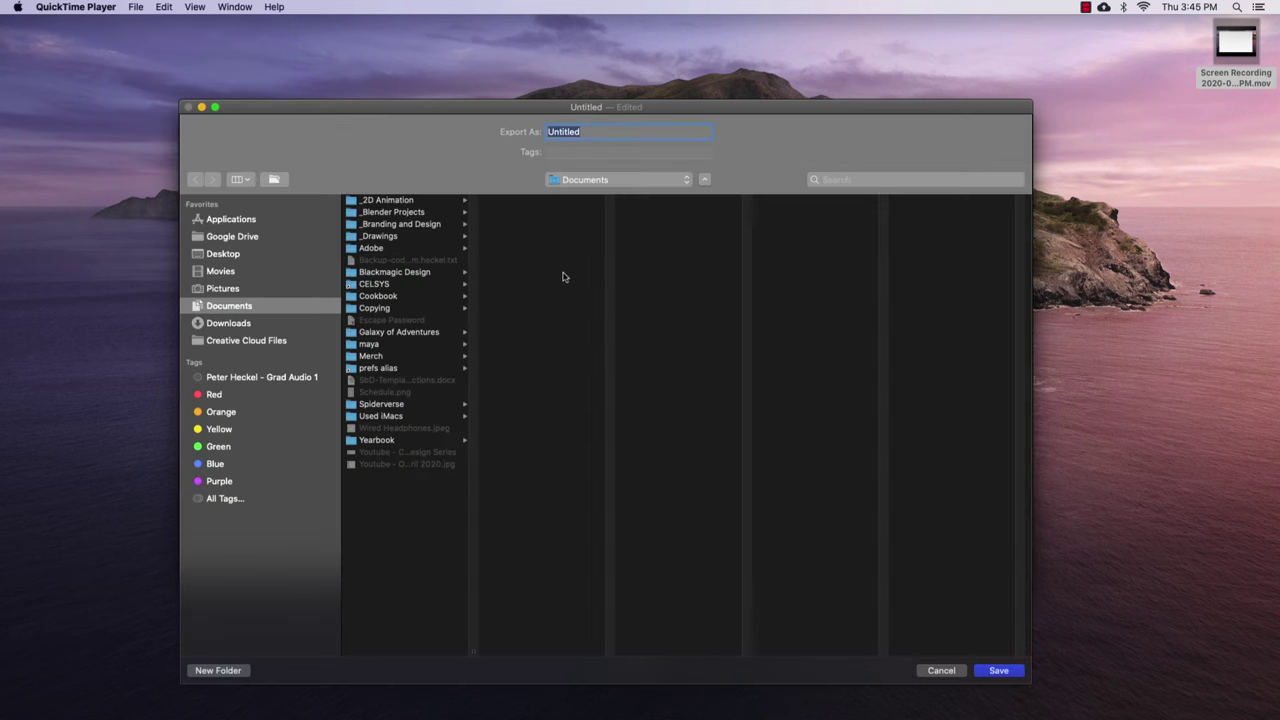
pyautogui.click(228, 256)
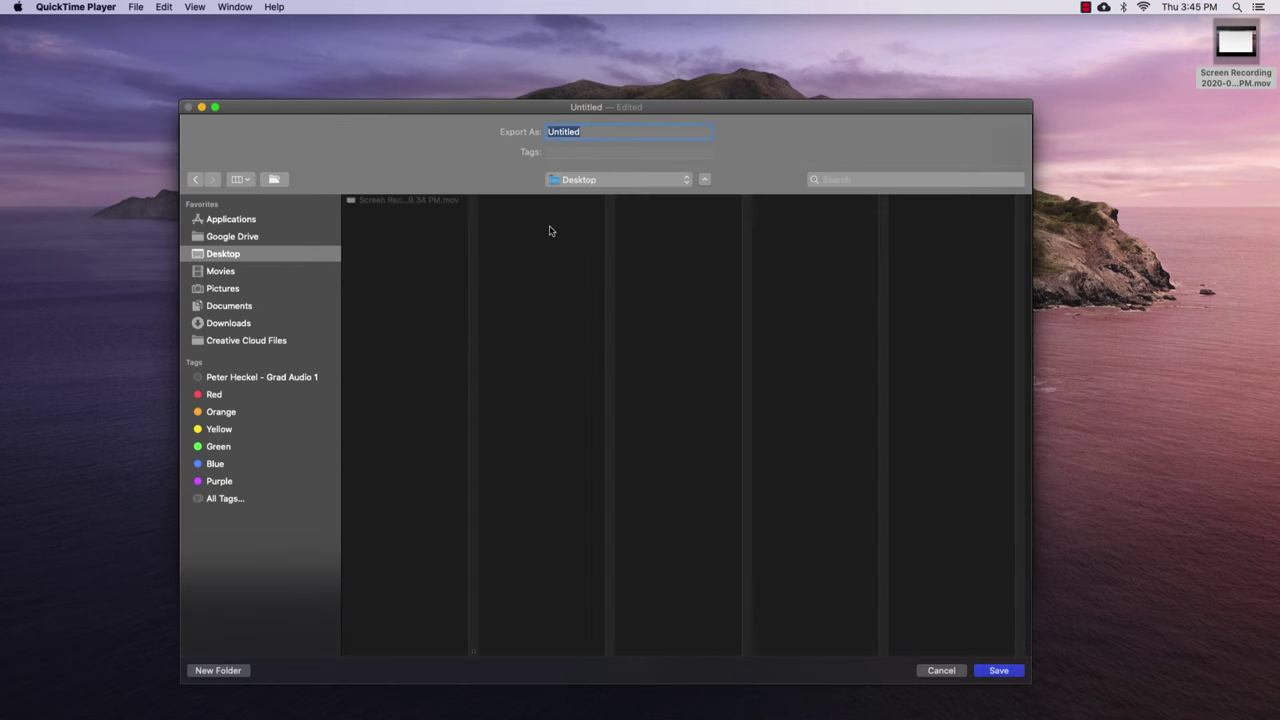
pyautogui.write('ed')
pyautogui.click(1004, 675)
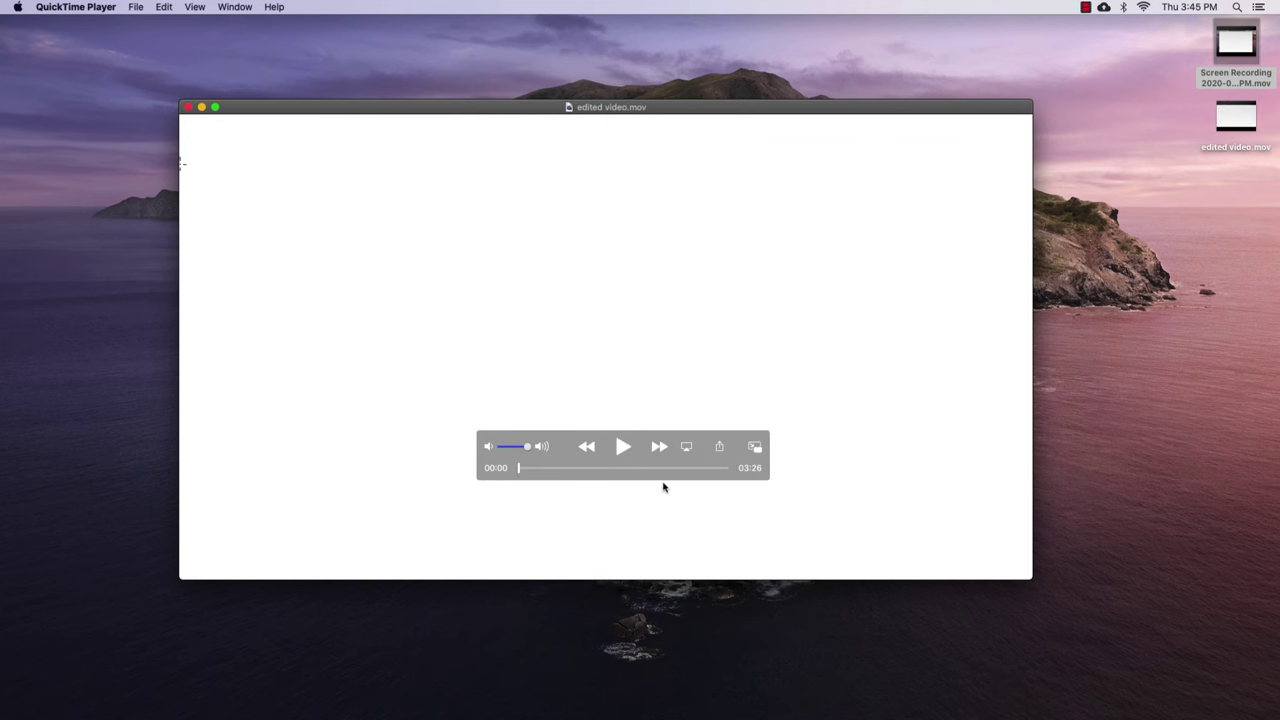
# - Trim the edited video so only the 33-second ending from about 03:10 remains
pyautogui.moveTo(666, 468)
pyautogui.mouseDown()
pyautogui.moveTo(723, 471)
pyautogui.moveTo(667, 478)
pyautogui.mouseUp()
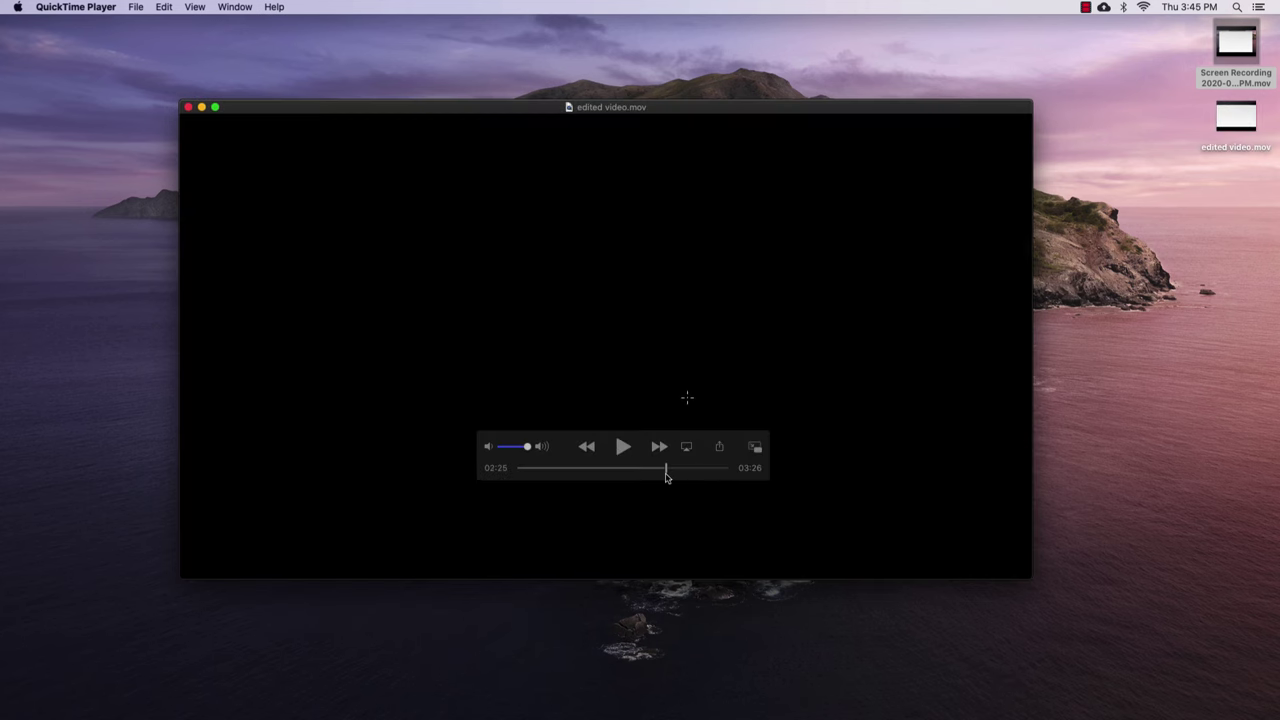
pyautogui.click(166, 8)
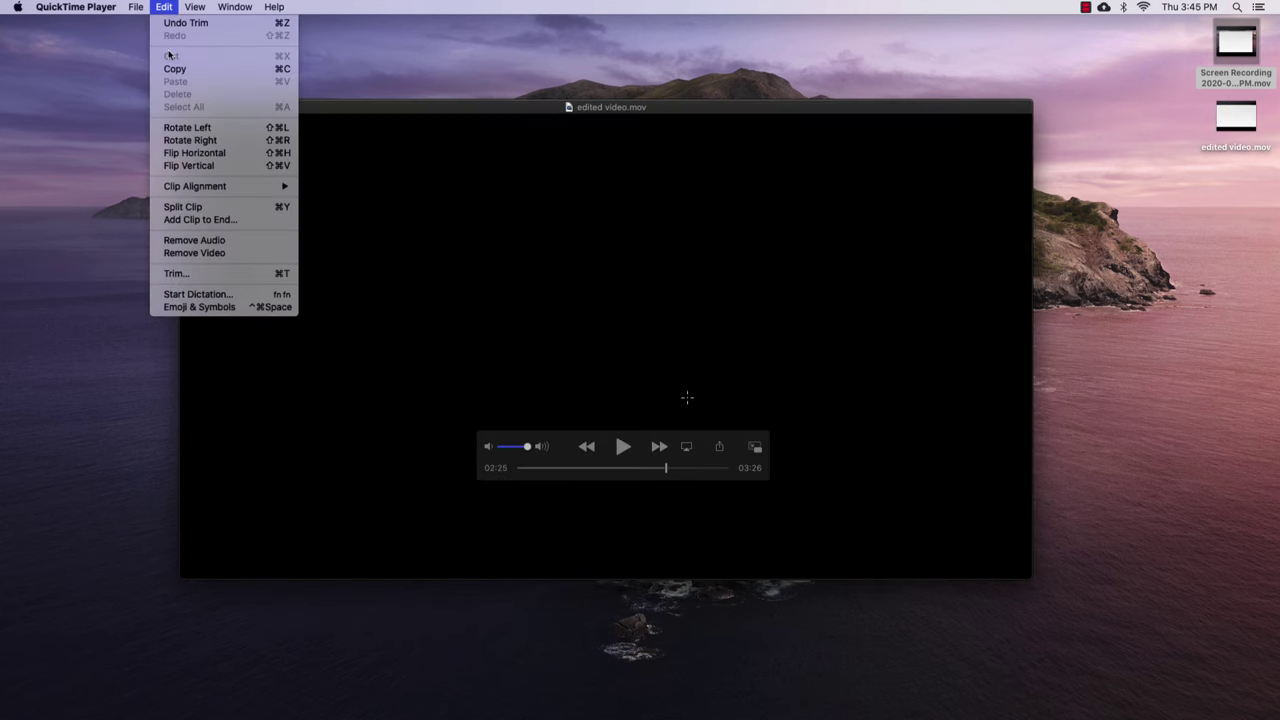
pyautogui.click(176, 273)
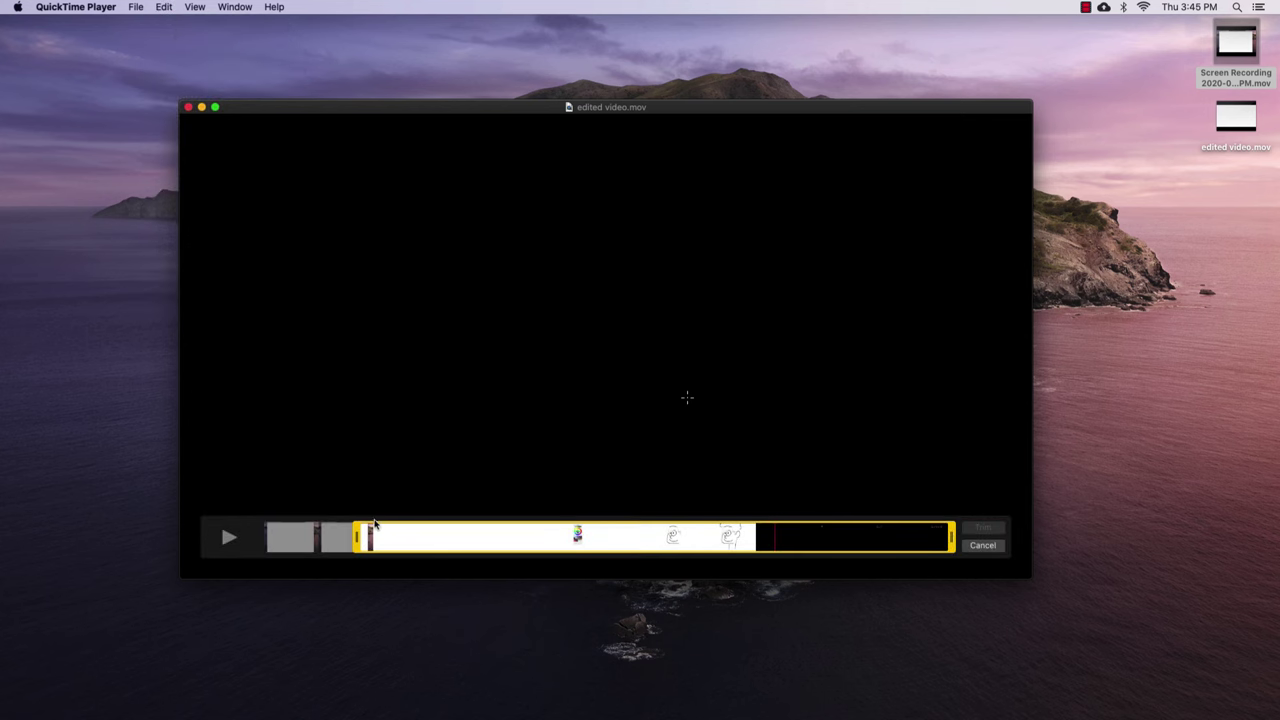
pyautogui.moveTo(358, 540); pyautogui.dragTo(850, 555)
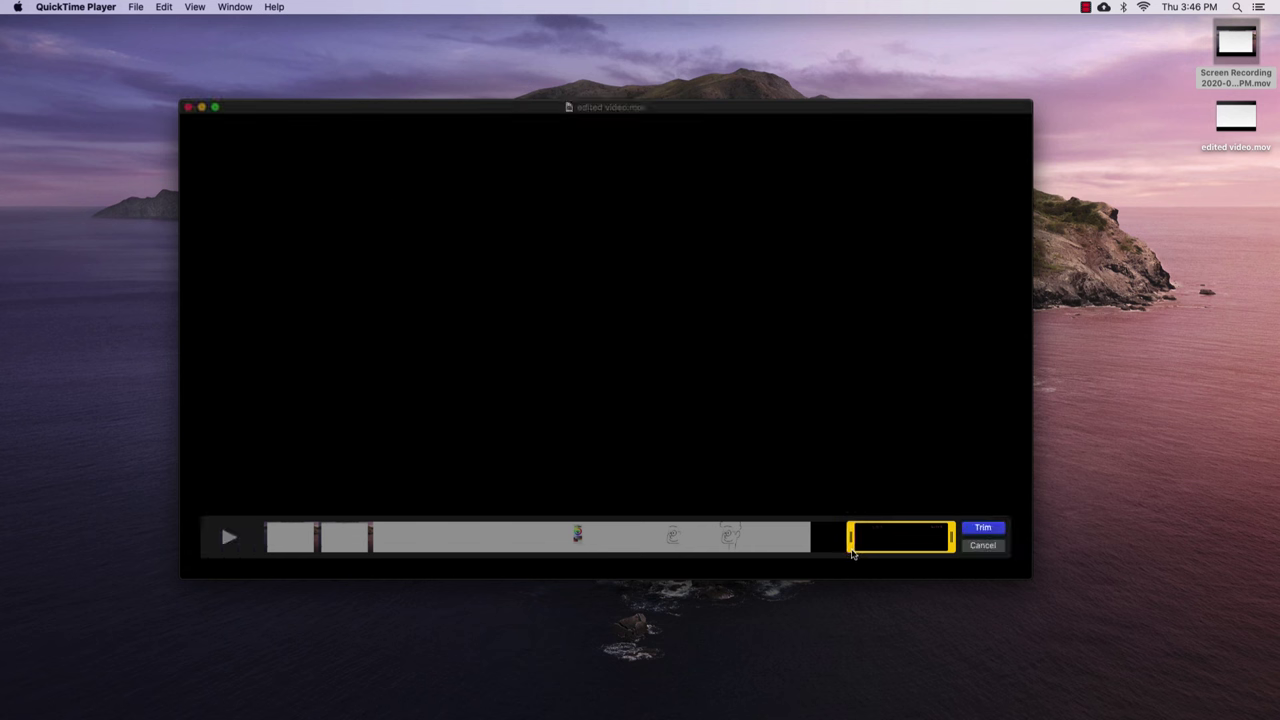
pyautogui.click(968, 531)
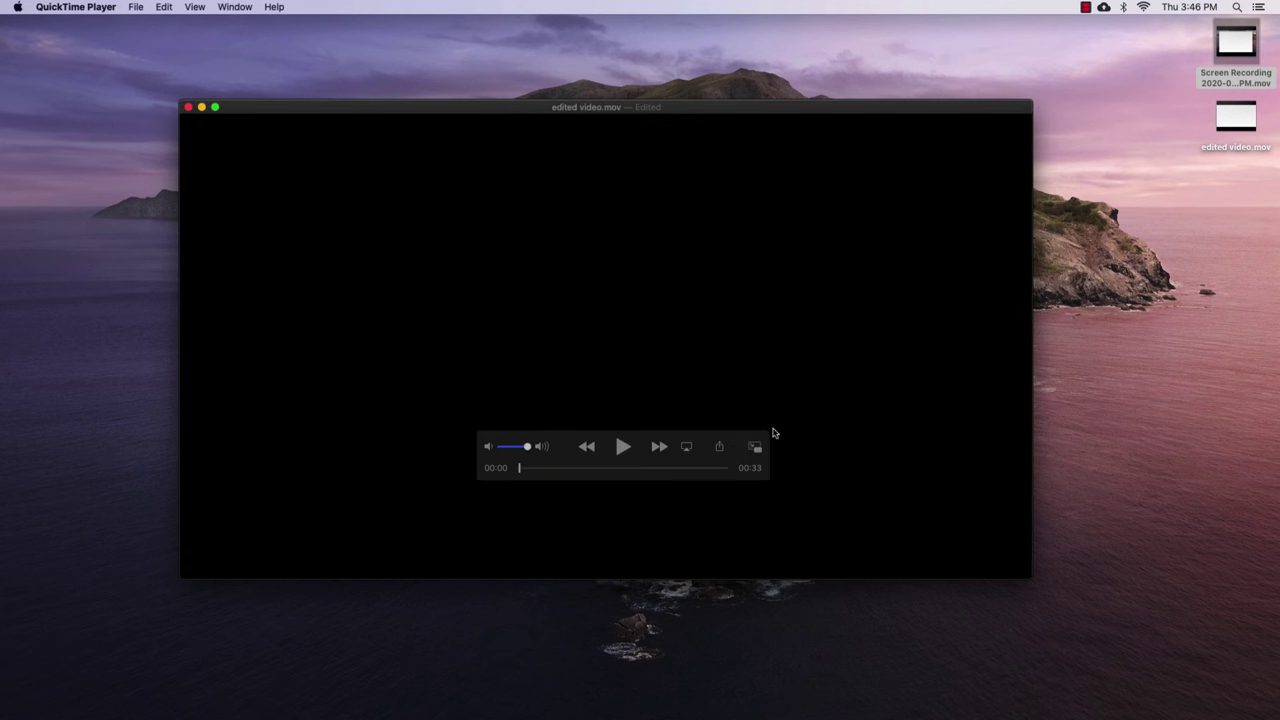
pyautogui.moveTo(521, 470); pyautogui.dragTo(737, 484)
# - Save the shortened clip to the Desktop as edited video 2.mov
pyautogui.click(135, 7)
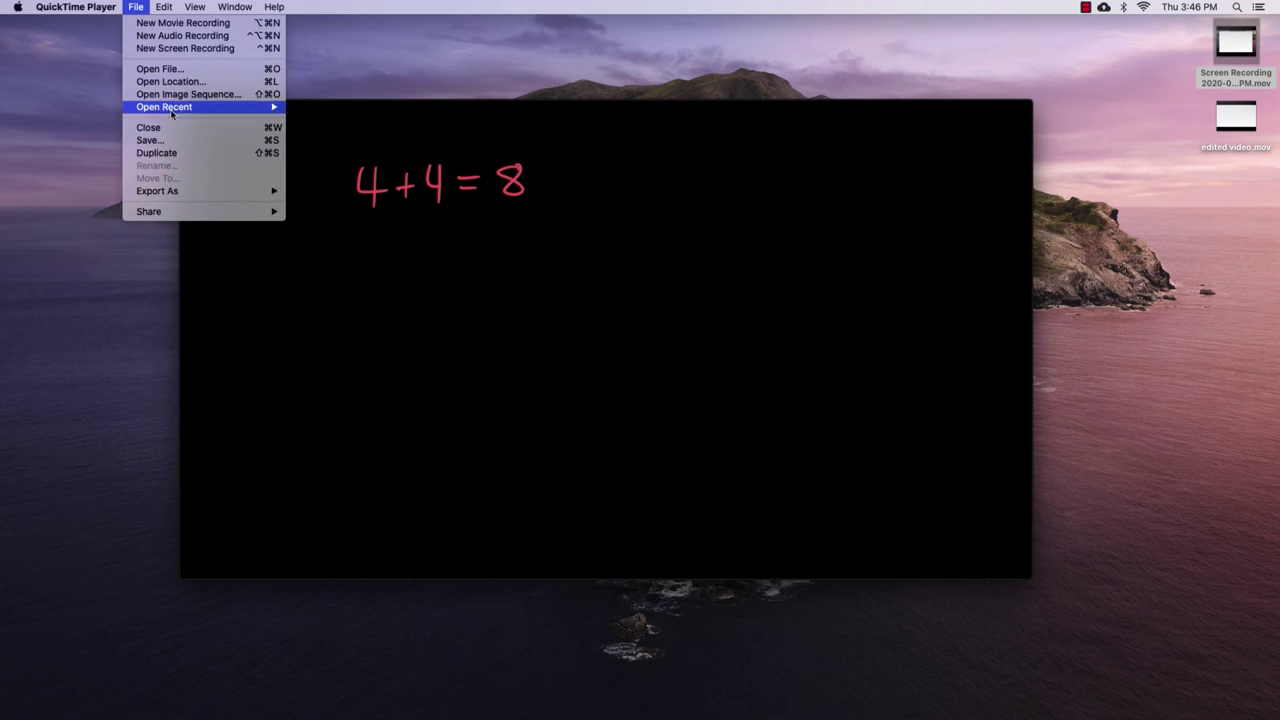
pyautogui.click(189, 139)
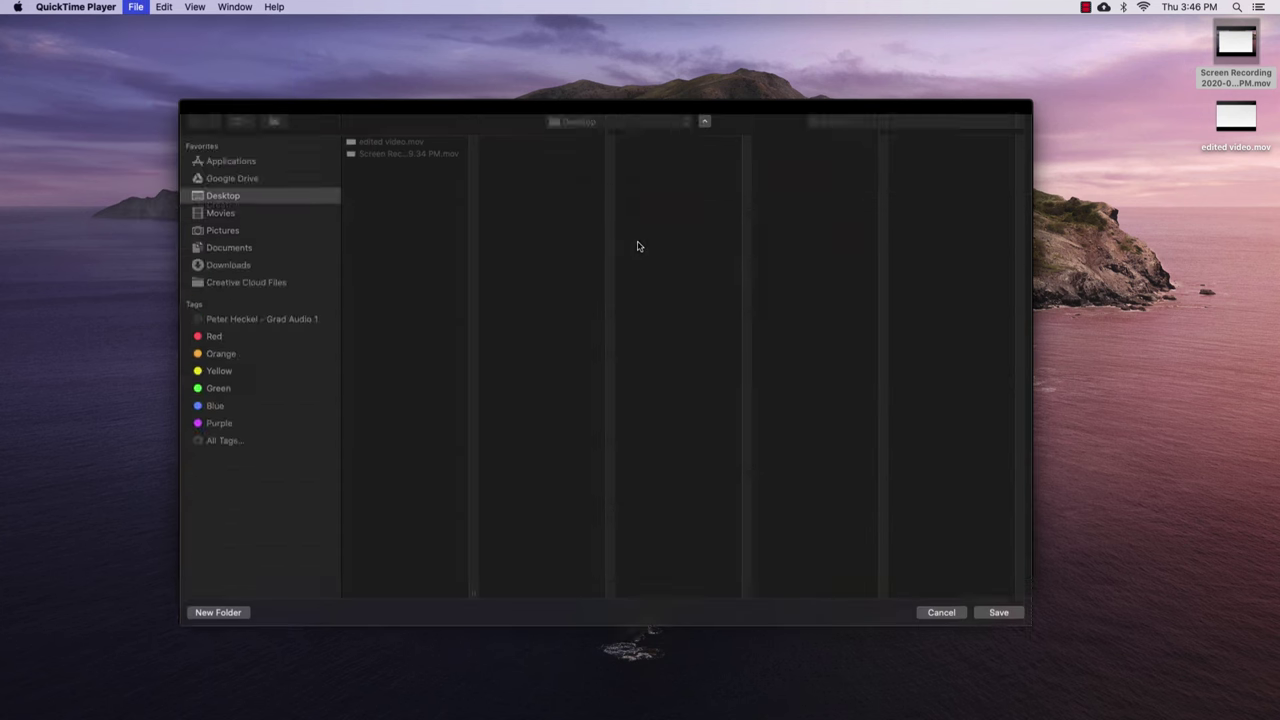
pyautogui.click(605, 133)
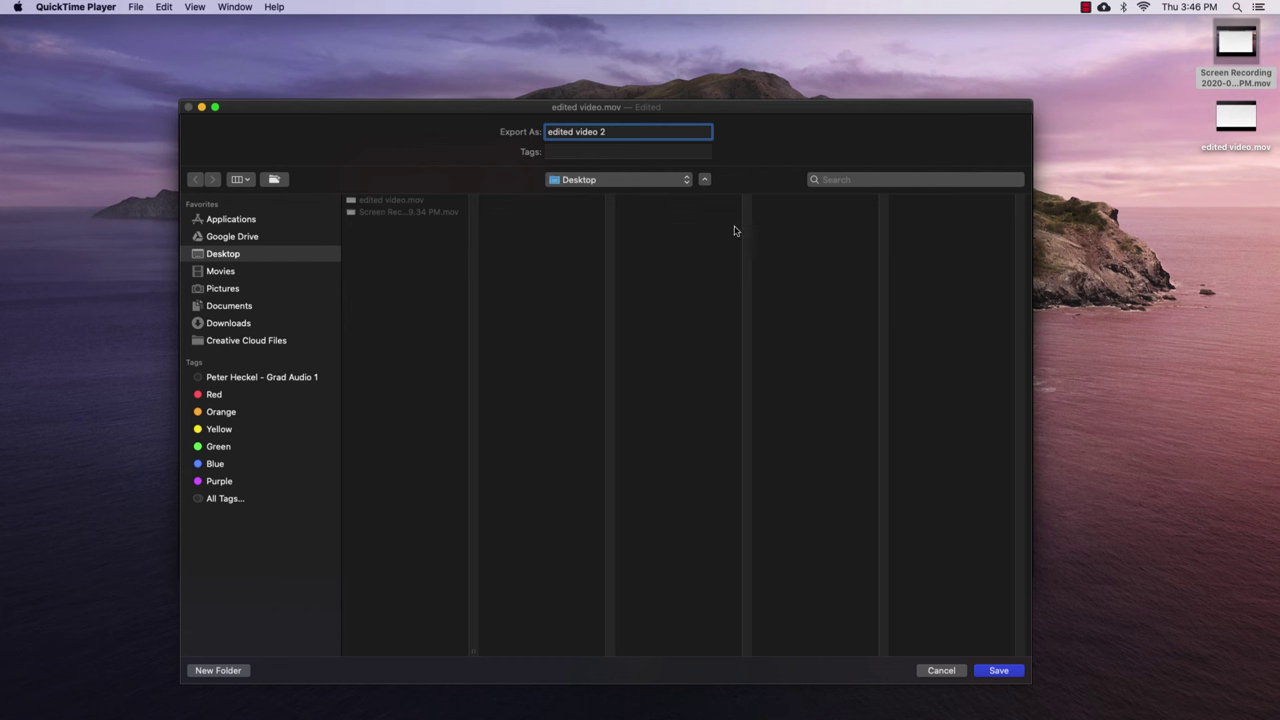
pyautogui.click(1014, 672)
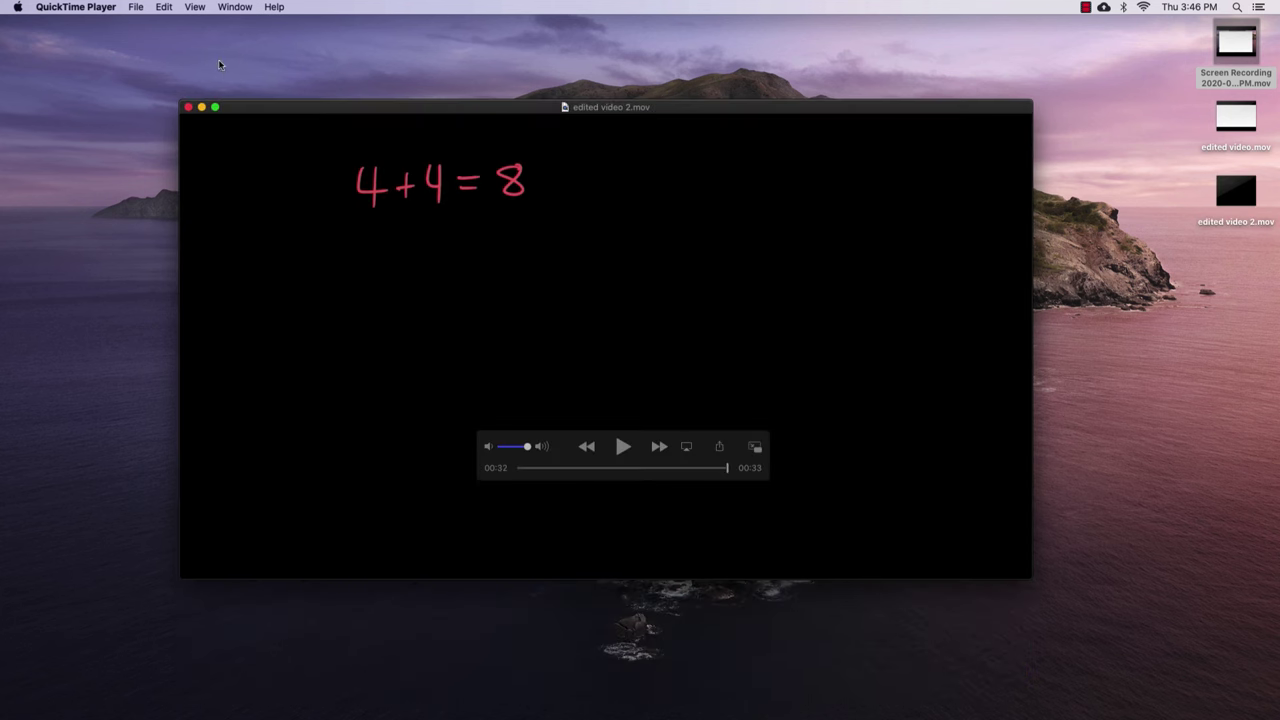
pyautogui.click(189, 107)
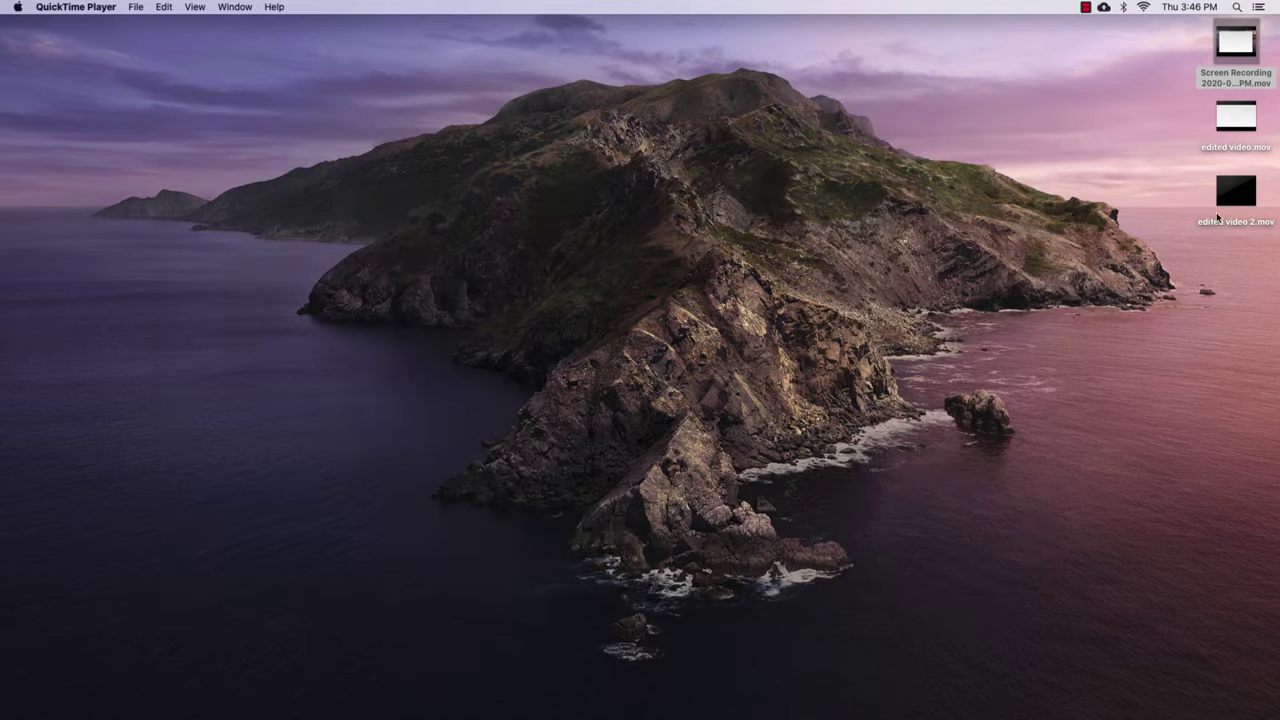
pyautogui.doubleClick(1248, 66)
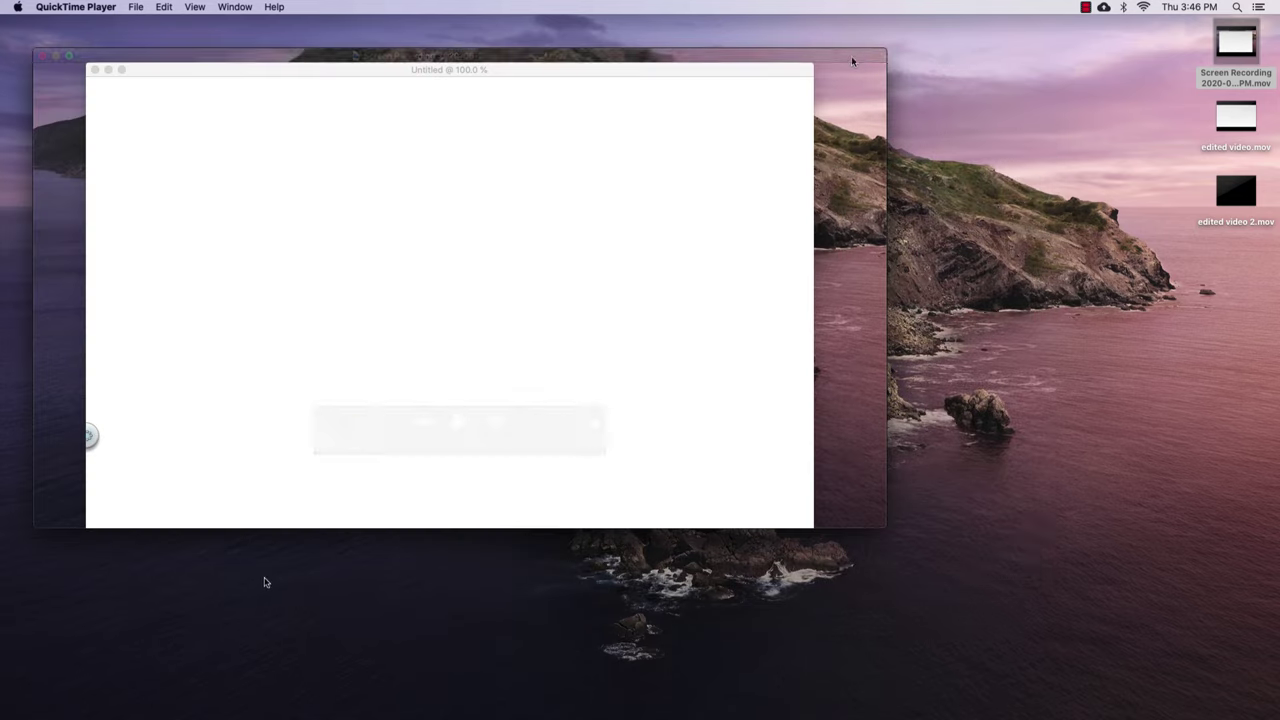
pyautogui.moveTo(354, 449); pyautogui.dragTo(585, 451)
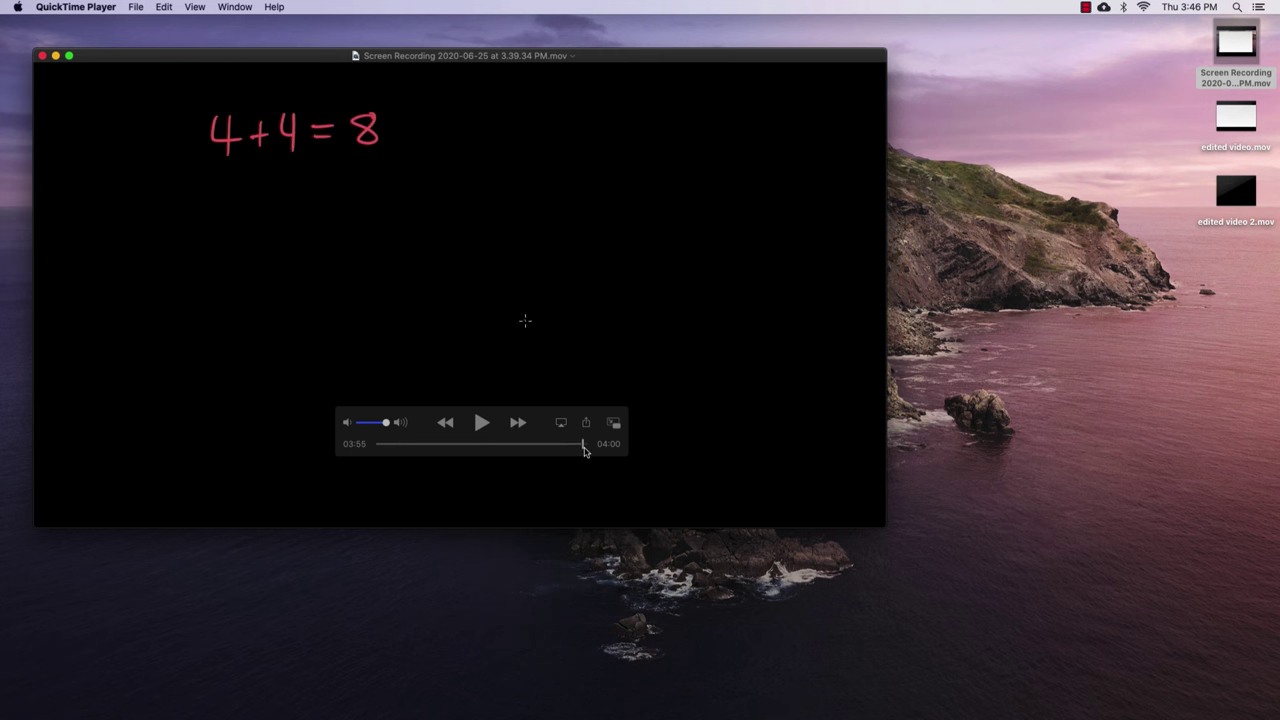
pyautogui.click(43, 56)
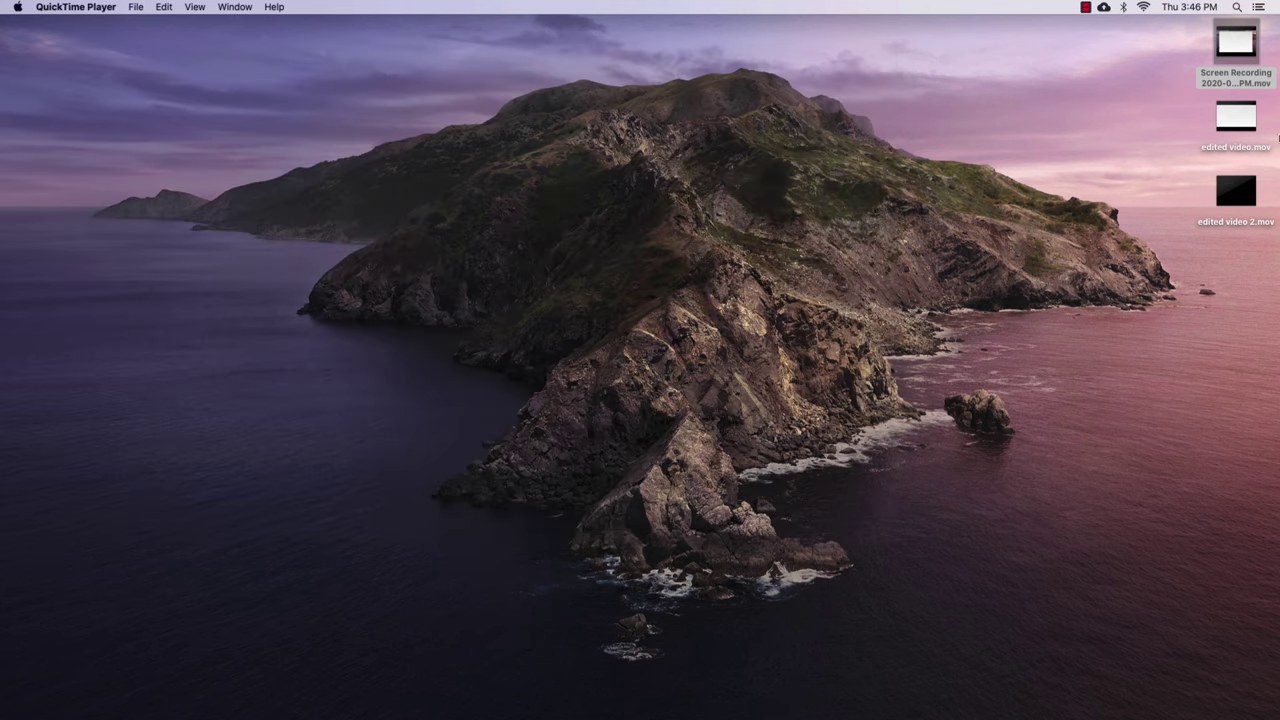
pyautogui.doubleClick(1237, 120)
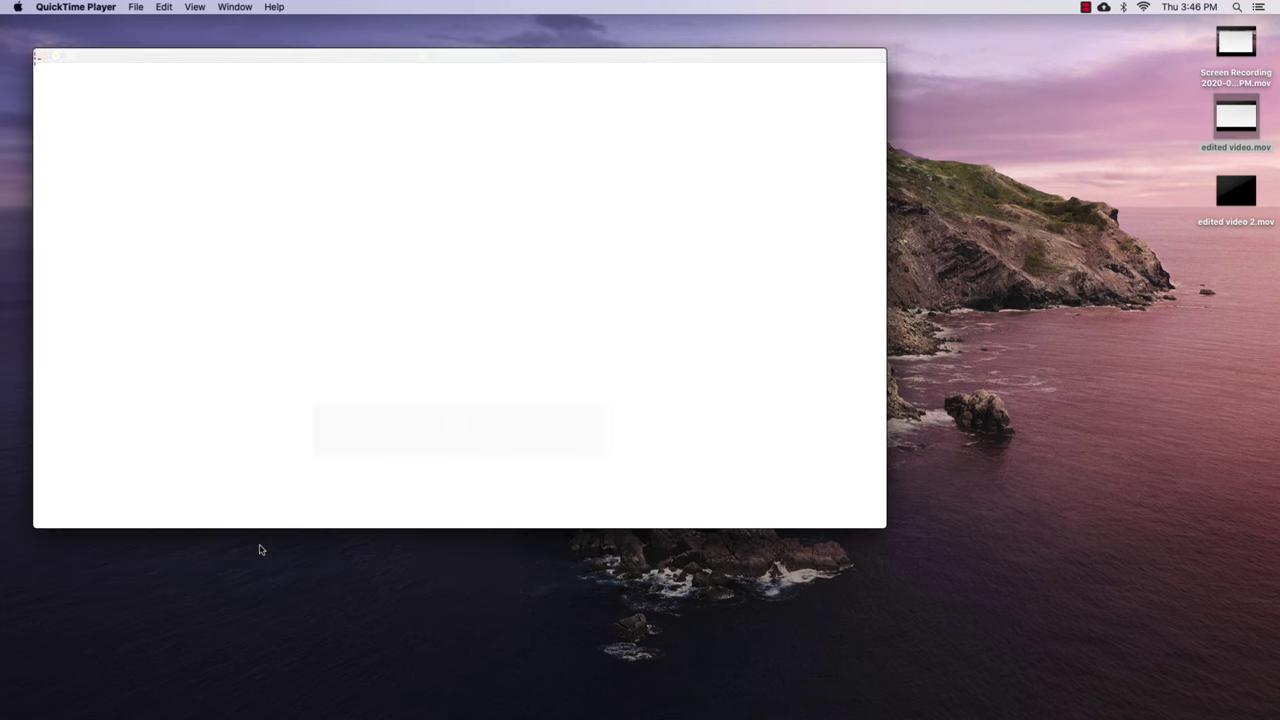
pyautogui.moveTo(362, 447); pyautogui.dragTo(570, 446)
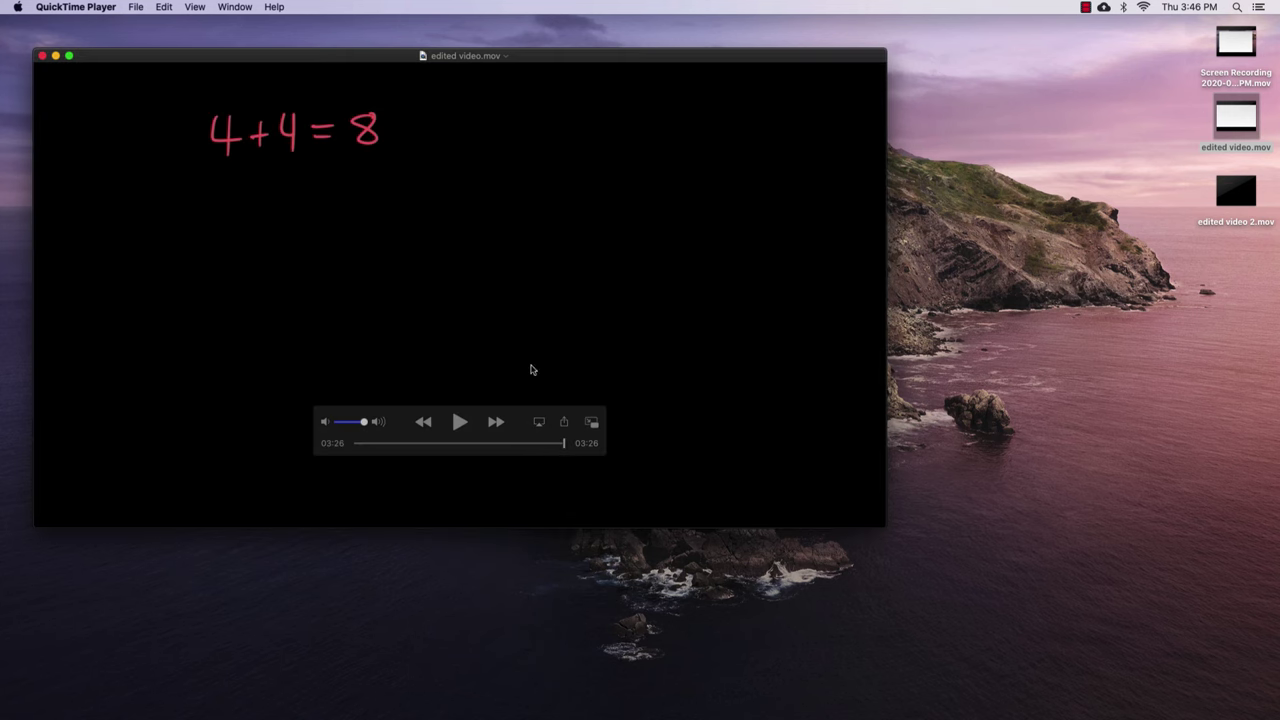
pyautogui.click(42, 56)
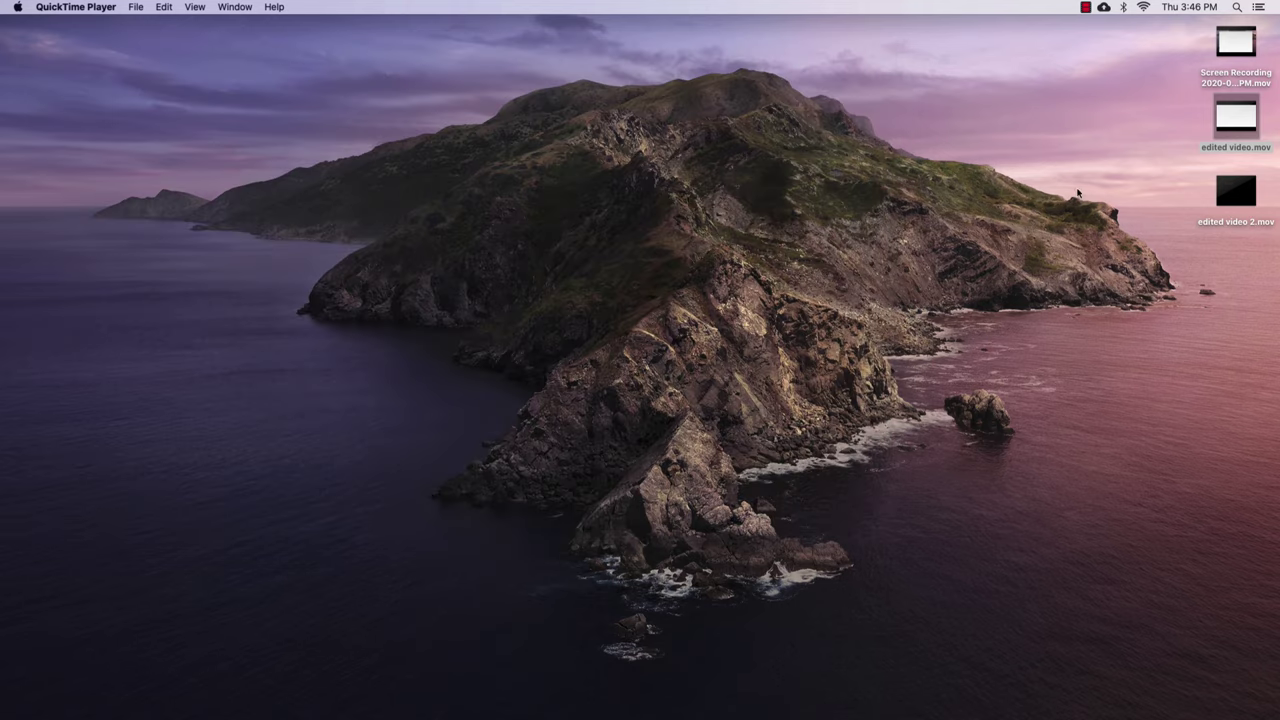
pyautogui.doubleClick(1254, 205)
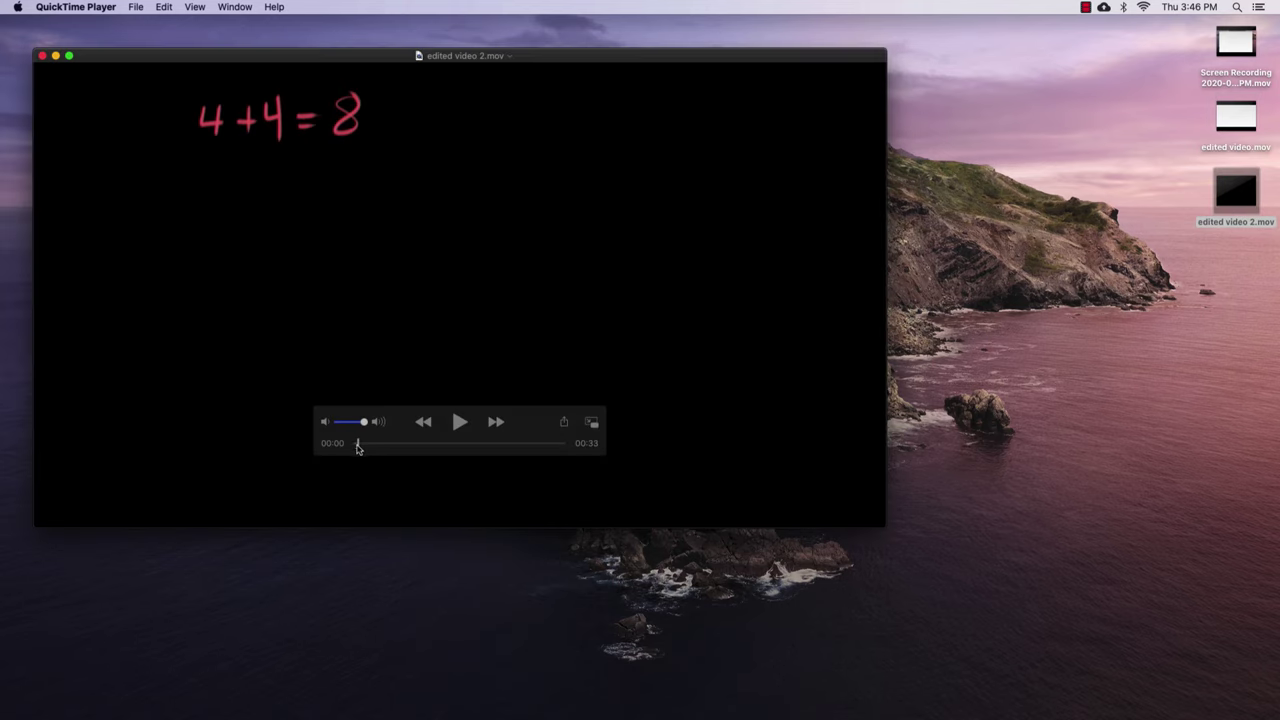
pyautogui.moveTo(357, 448)
pyautogui.mouseDown()
pyautogui.moveTo(571, 459)
pyautogui.moveTo(346, 460)
pyautogui.mouseUp()
pyautogui.click(42, 56)
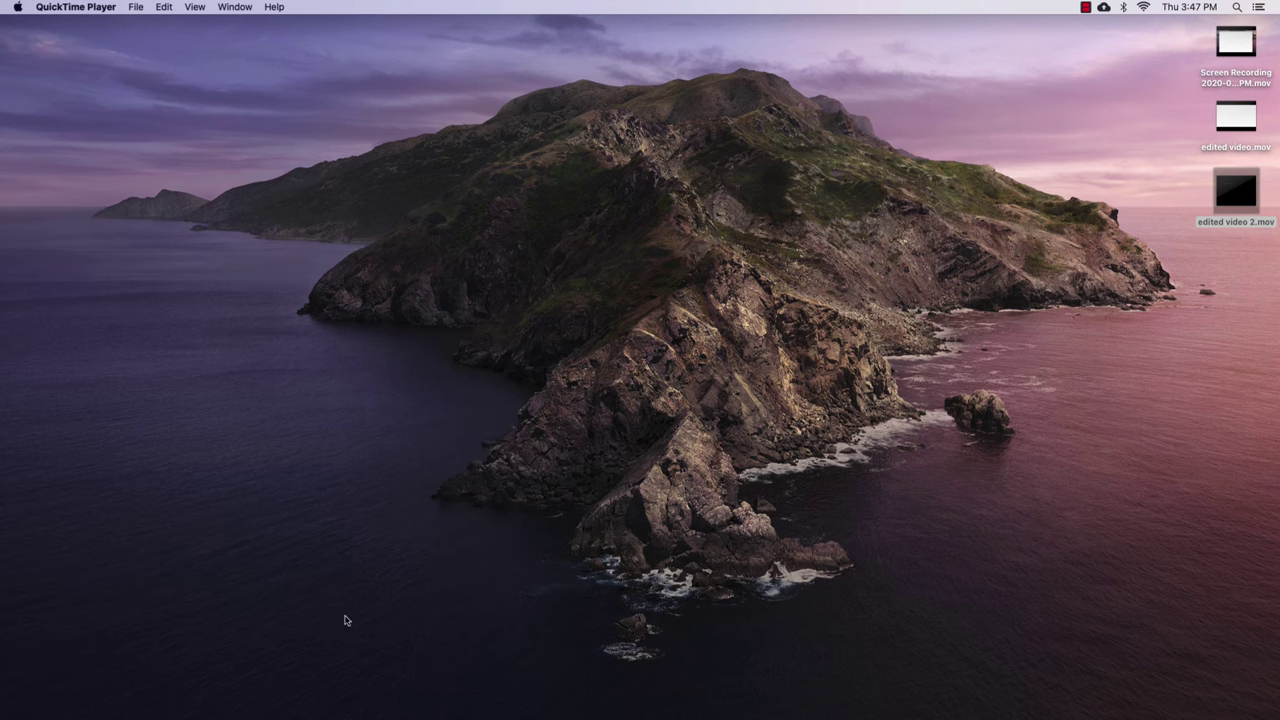
# - Open Chrome and reach the YouTube website by searching for youtube
pyautogui.moveTo(369, 705)
pyautogui.click(323, 690)
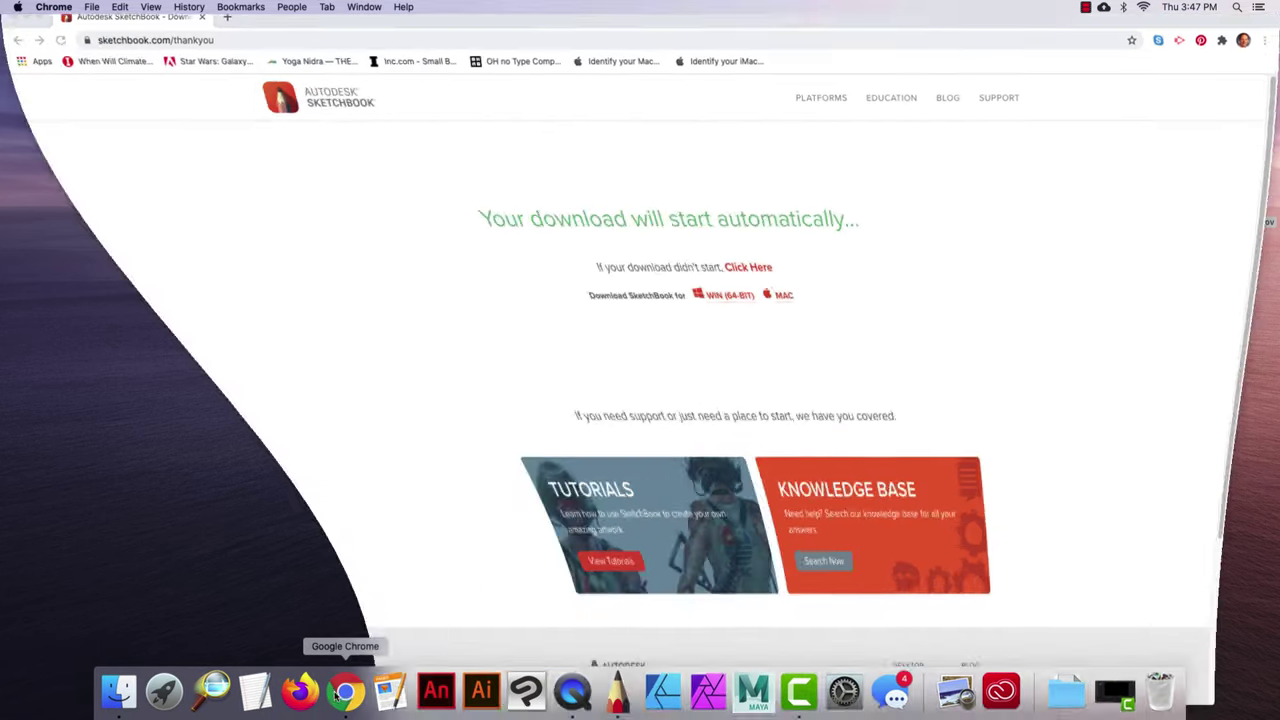
pyautogui.click(250, 54)
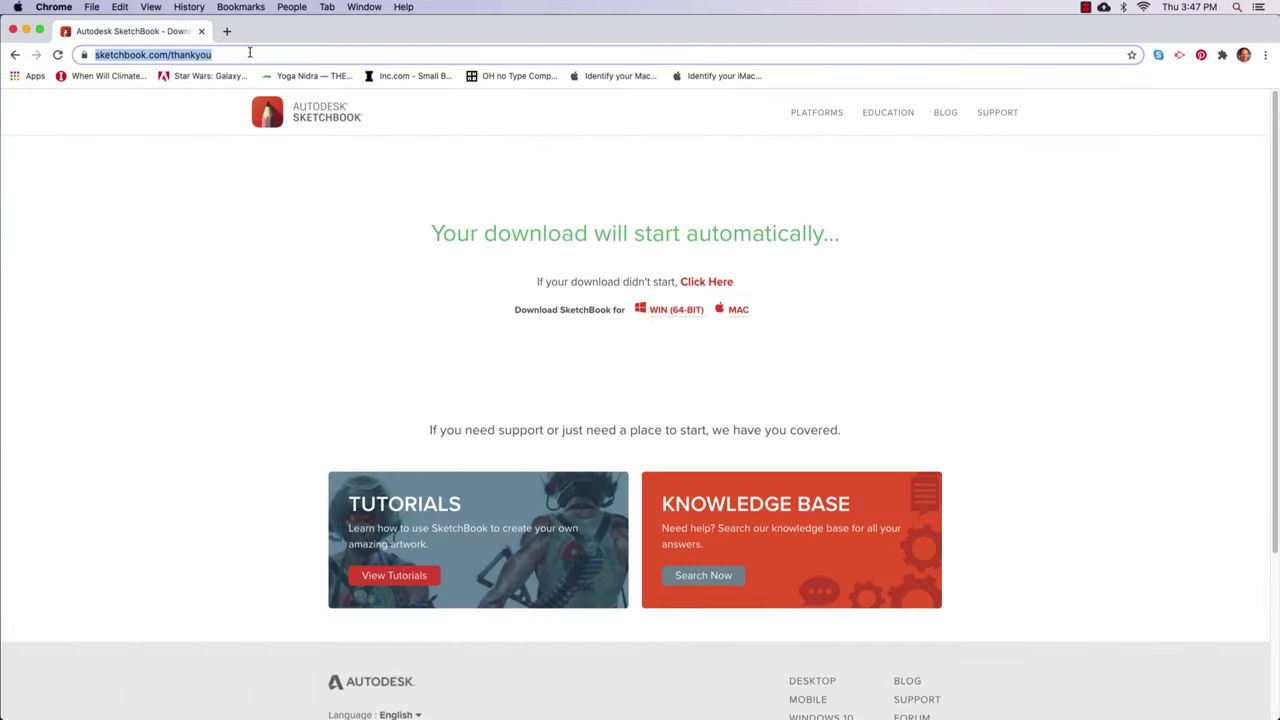
pyautogui.write('youtube')
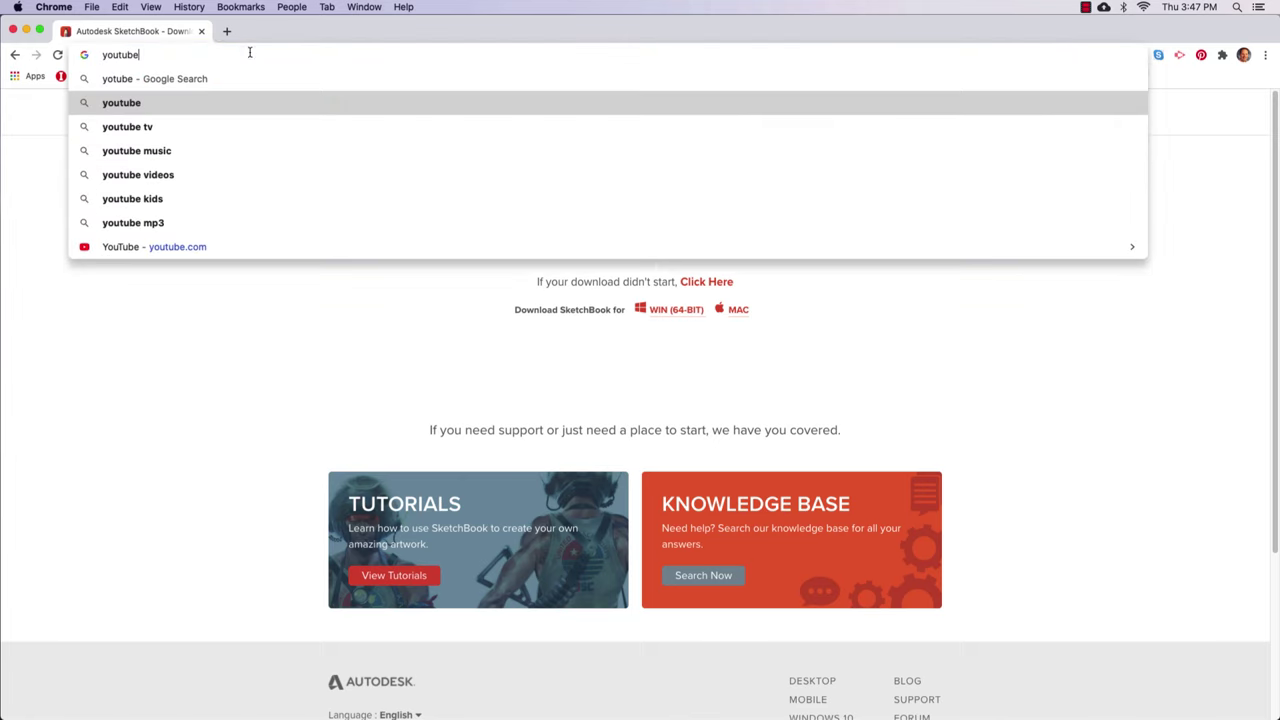
pyautogui.press('Return')
pyautogui.click(147, 229)
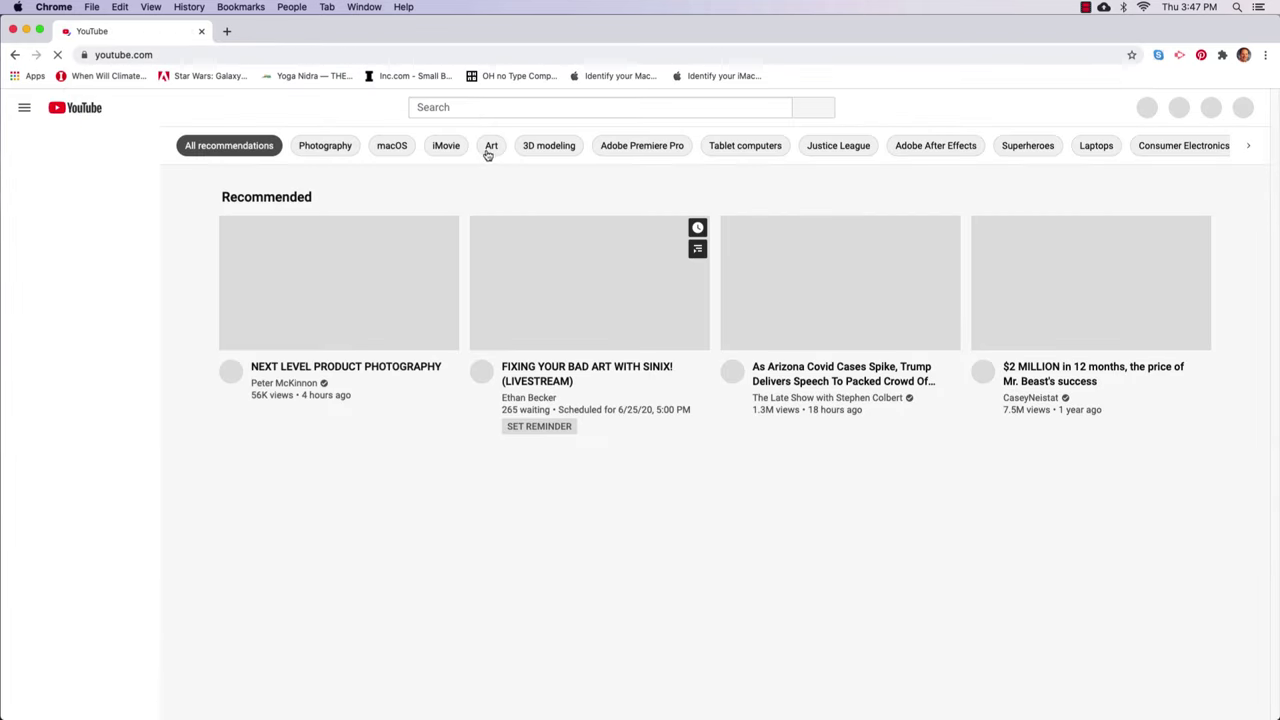
# - Search YouTube for 'intro to sketchbook' and minimize the browser window
pyautogui.click(490, 114)
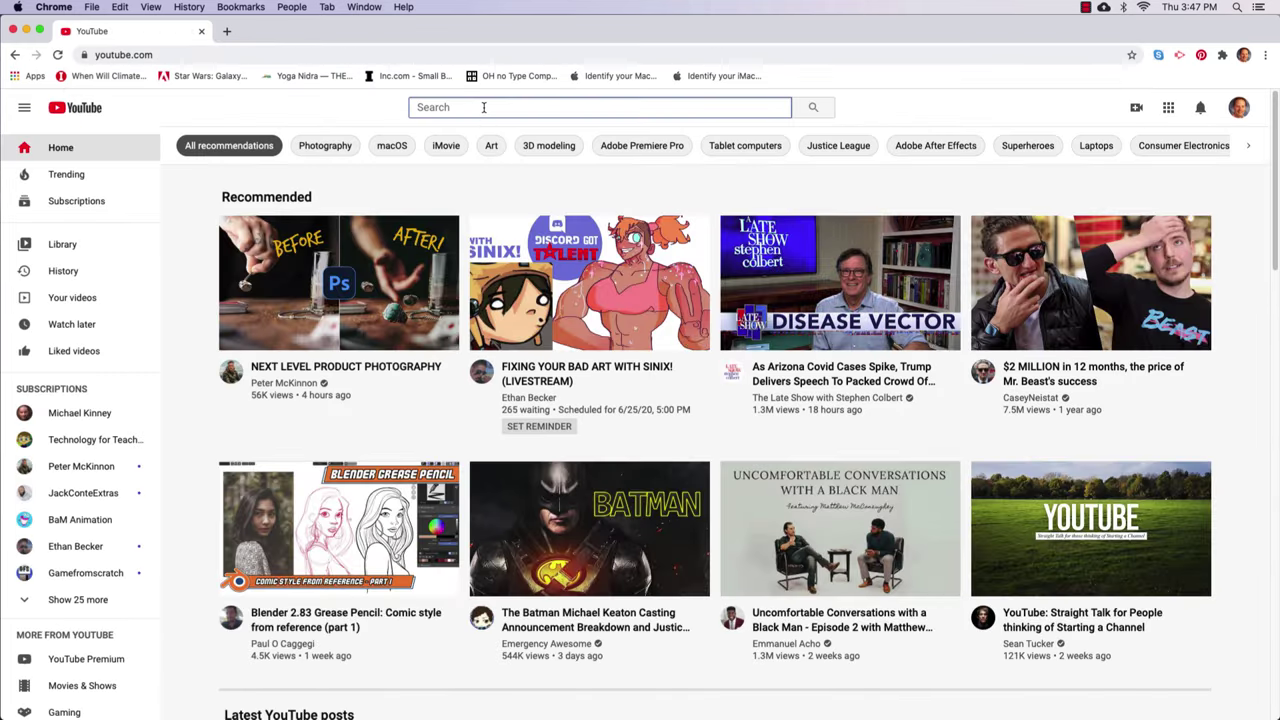
pyautogui.write('intr')
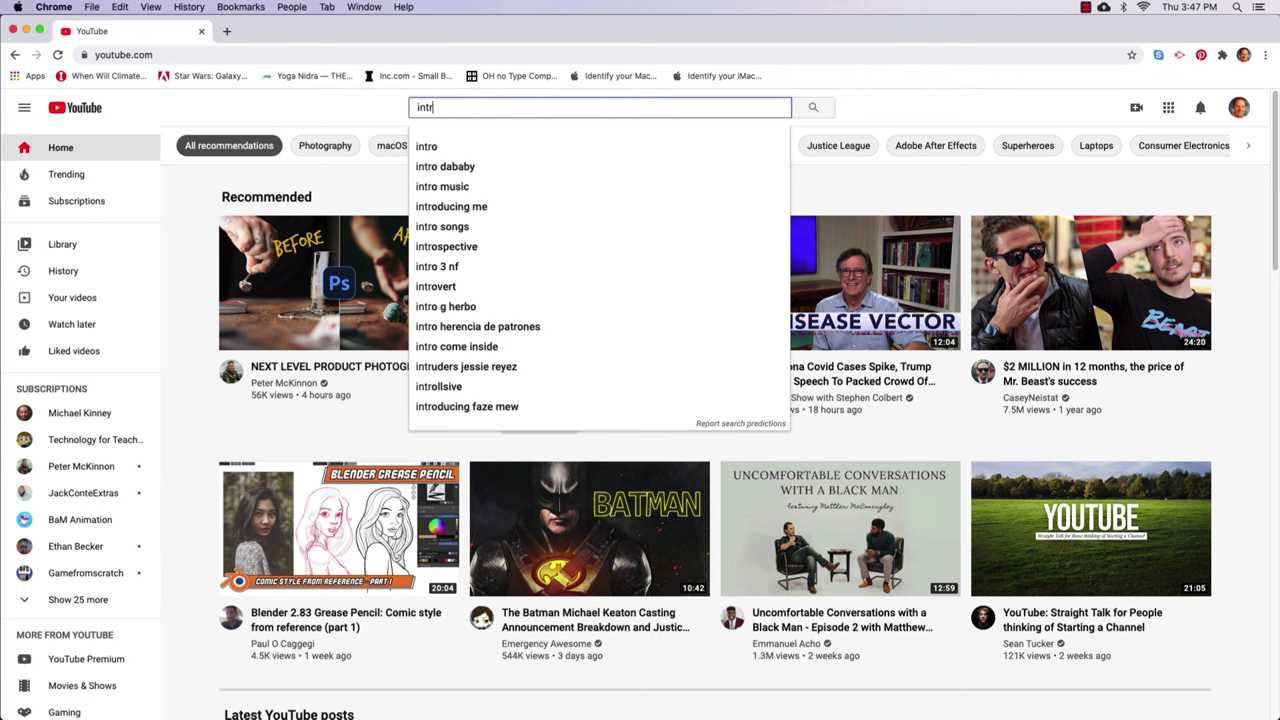
pyautogui.write('o to s')
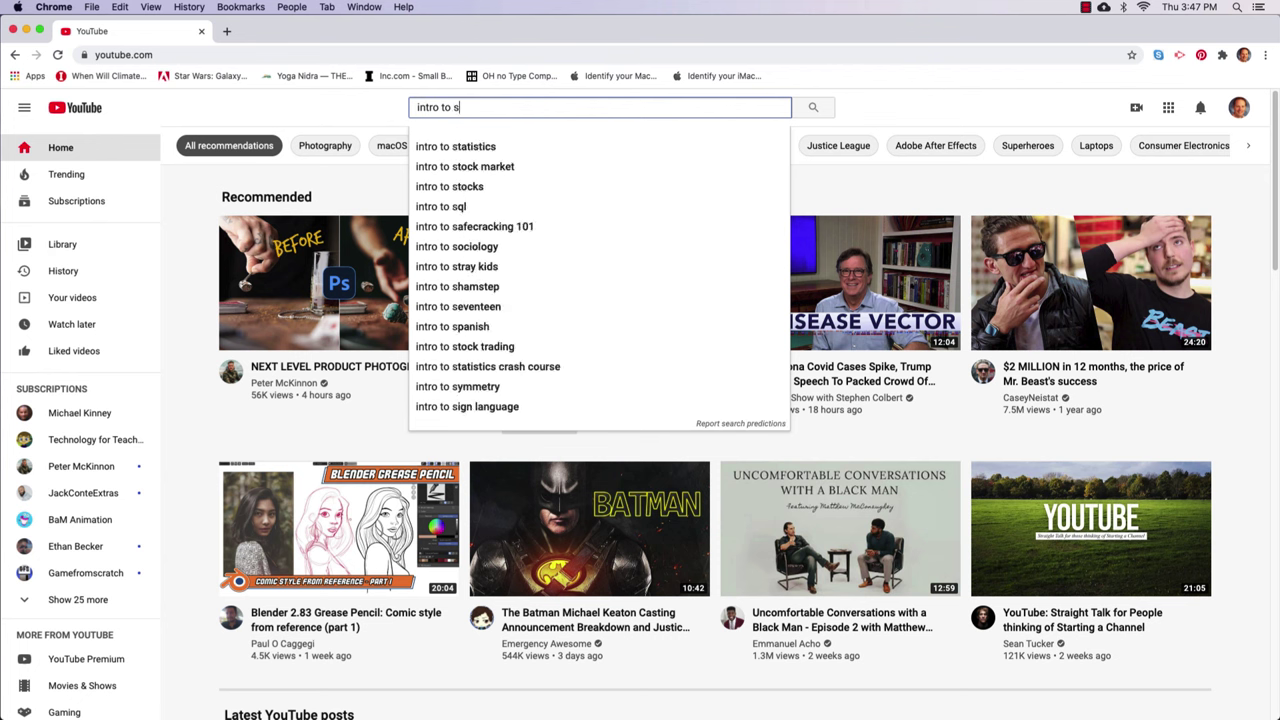
pyautogui.write('ketchbook')
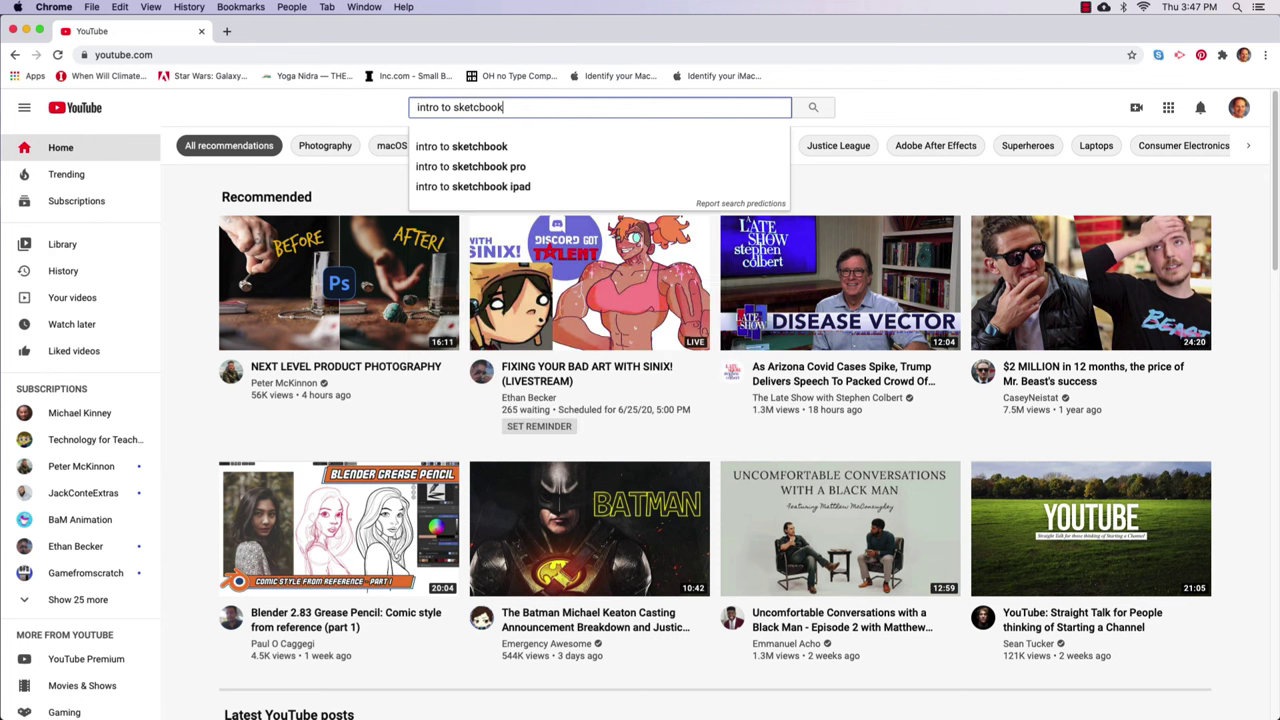
pyautogui.press('Return')
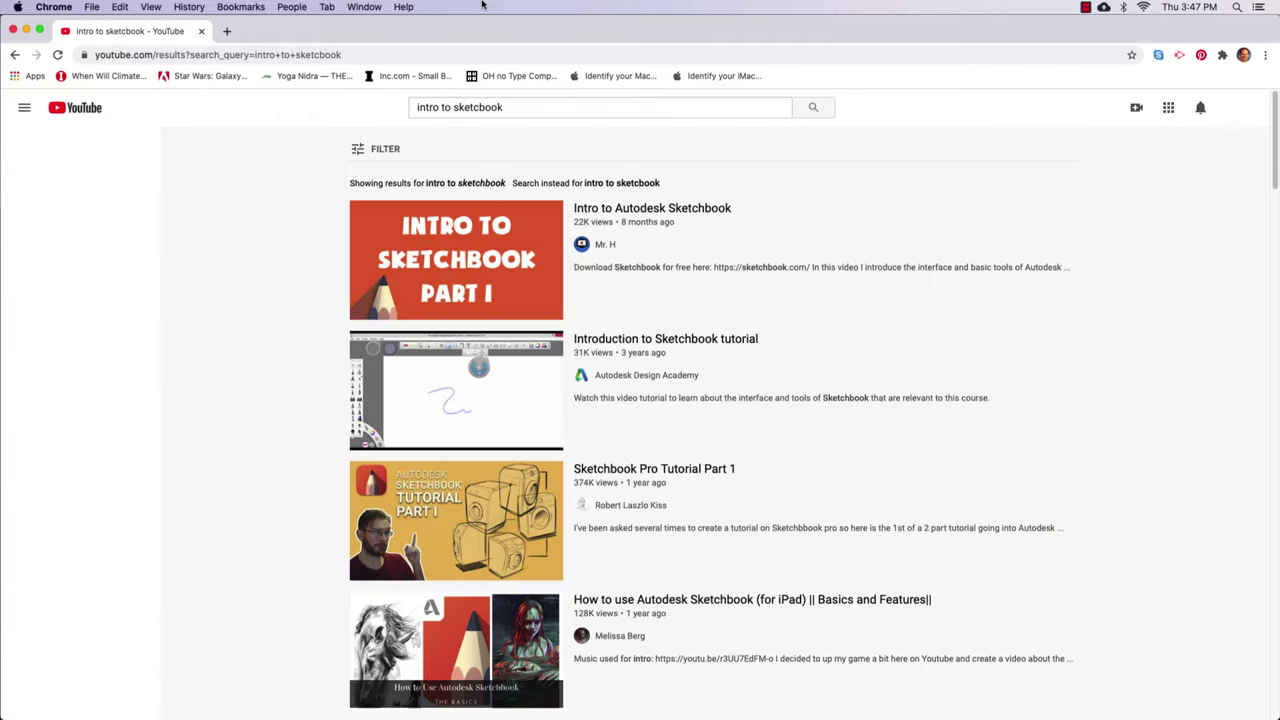
pyautogui.moveTo(629, 256)
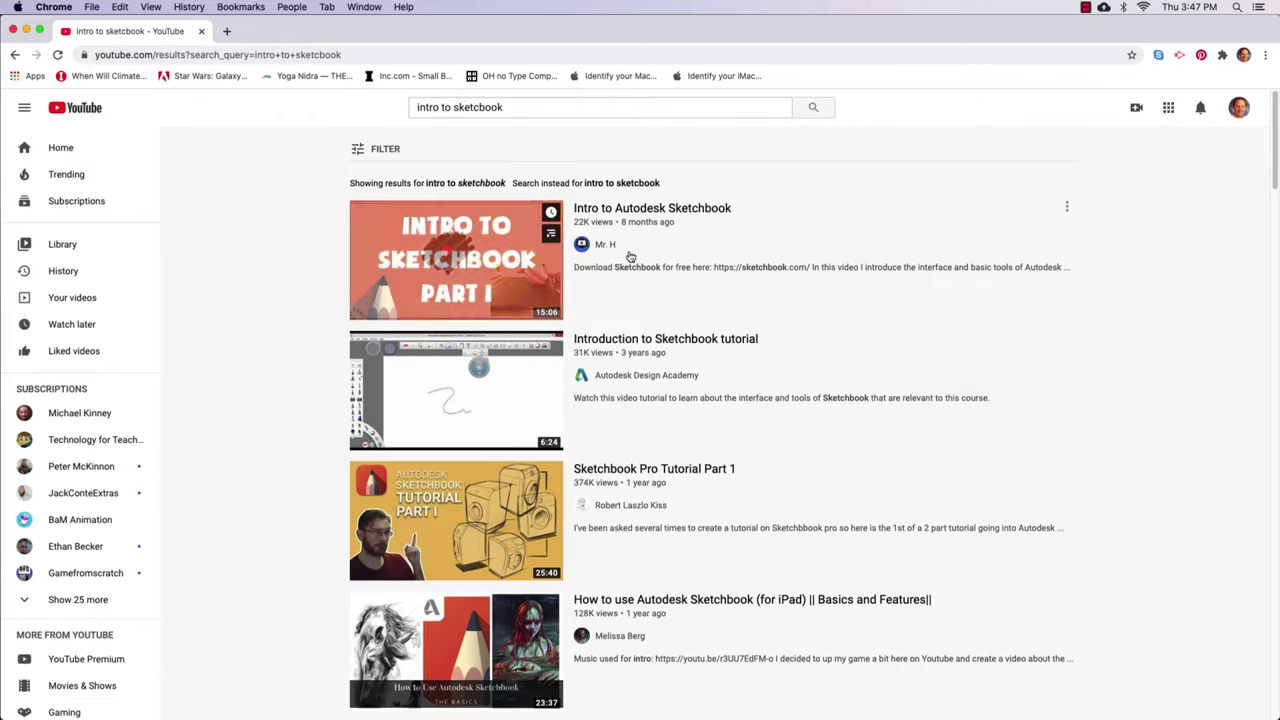
pyautogui.click(27, 31)
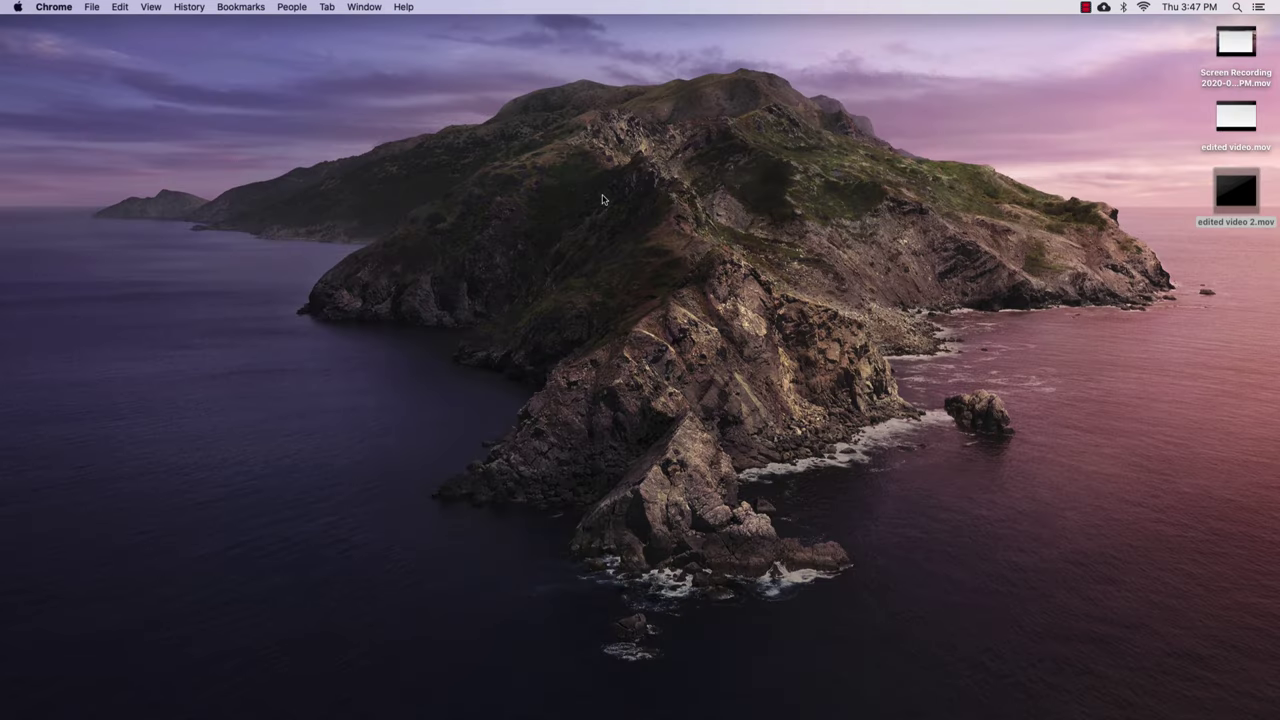